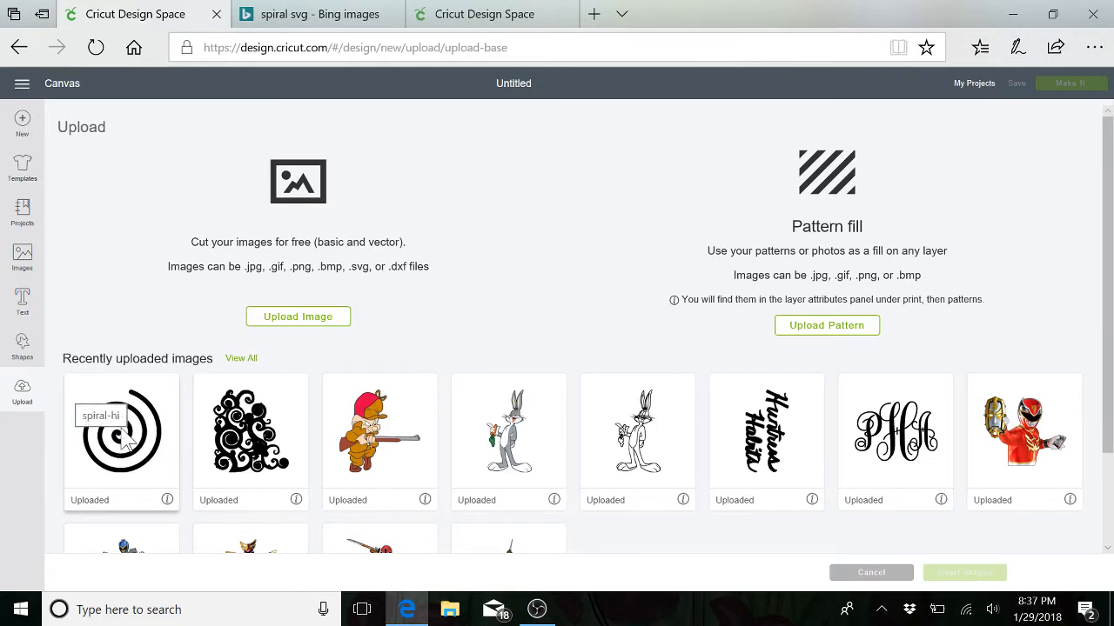
Step: Switch to the Cricut Design Space tab with the blank canvas and search its image library for "spiral"
left_click(311, 17)
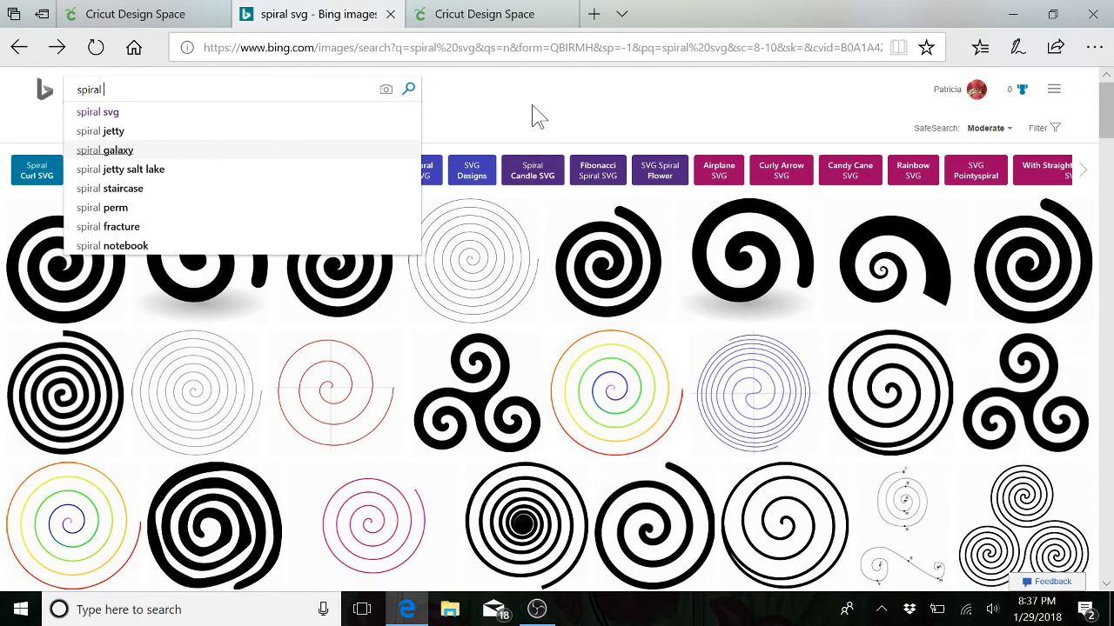
left_click(494, 21)
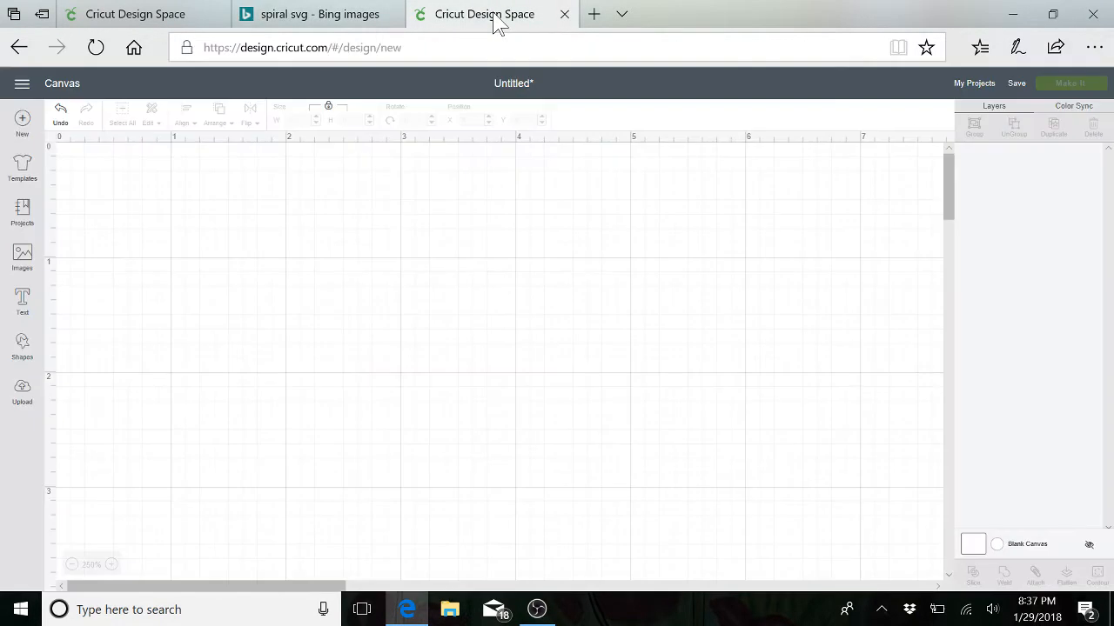
left_click(23, 257)
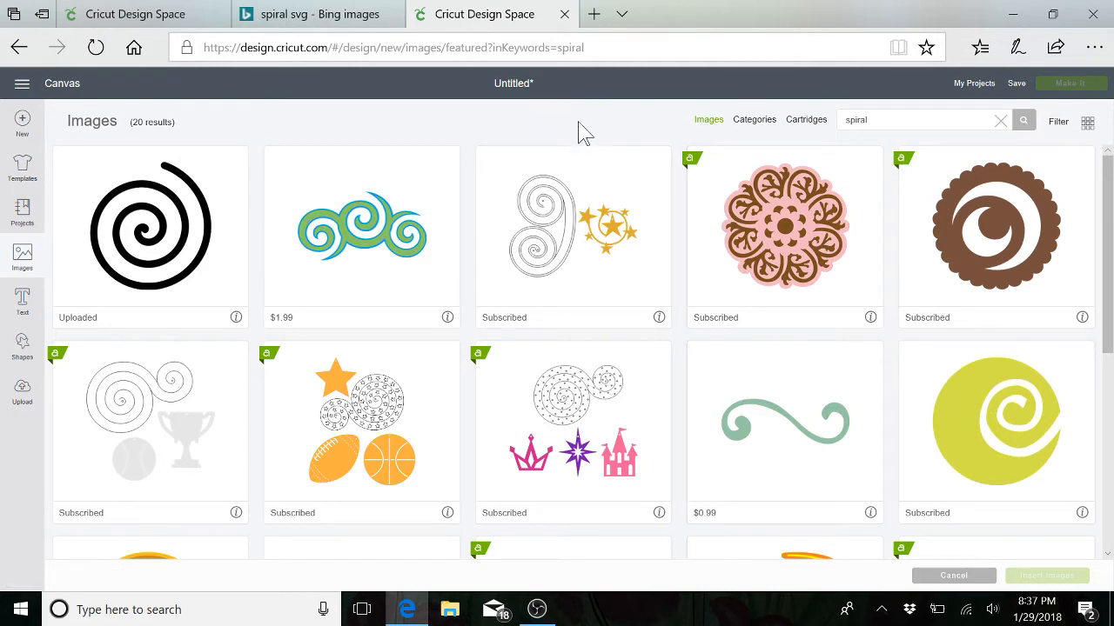
Step: Show the details of the star spiral image and look through the rest of the spiral images in the library
left_click(659, 320)
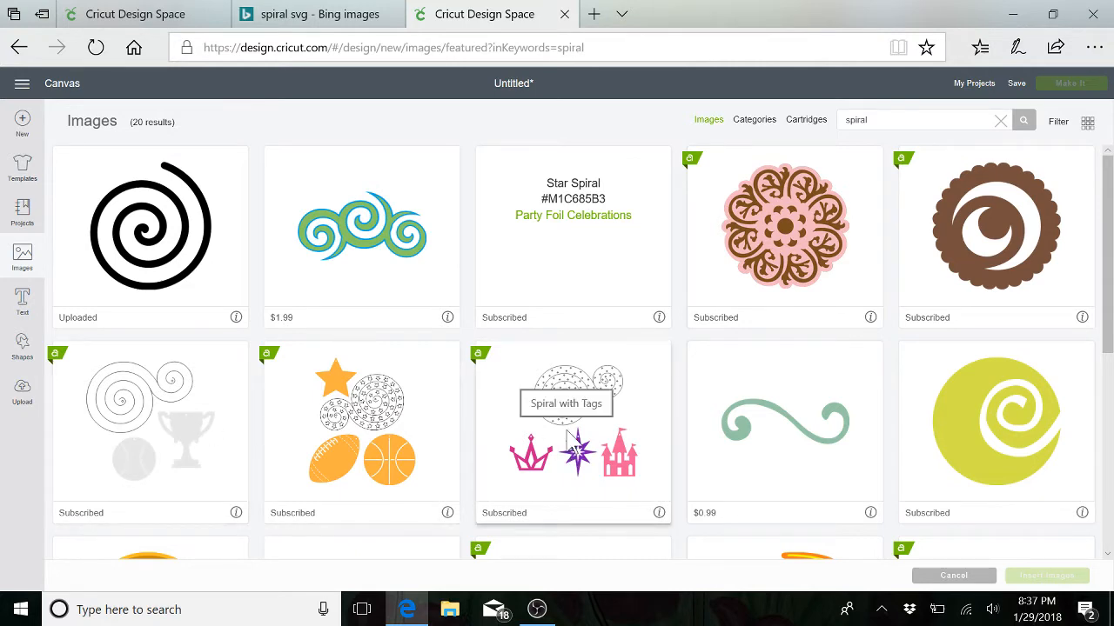
scroll(570, 440, "down", 5)
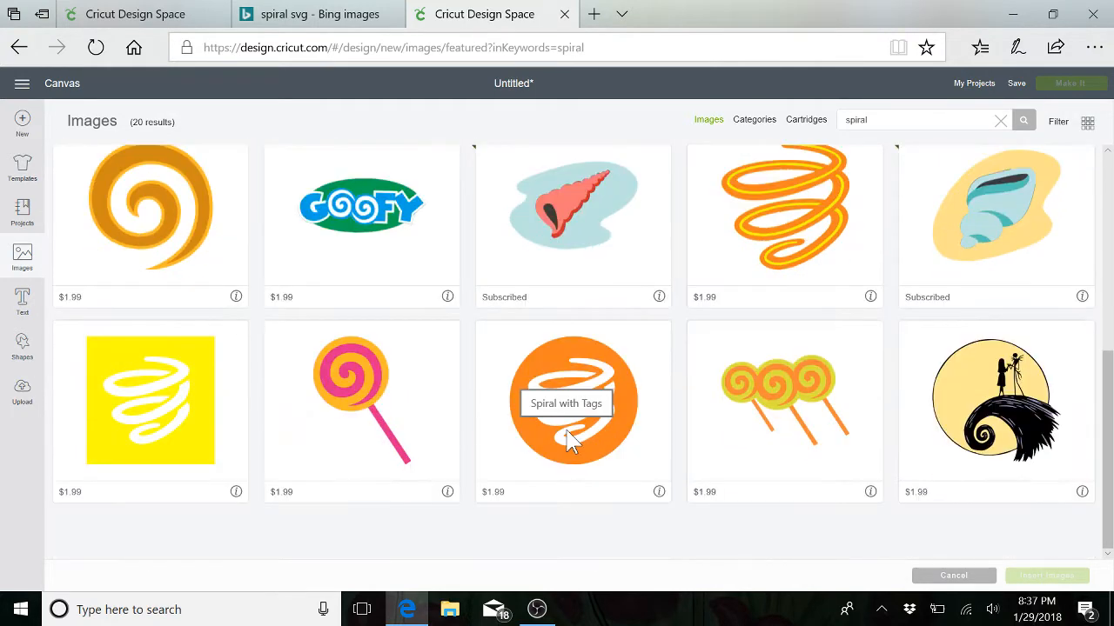
scroll(569, 439, "up", 3)
scroll(565, 440, "up", 3)
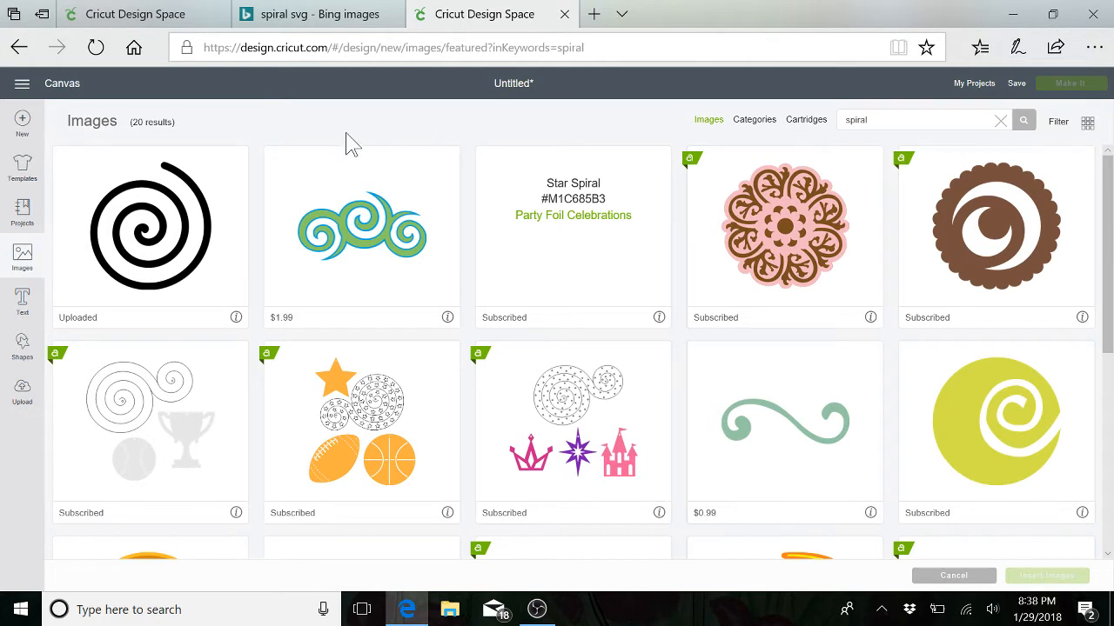
Step: Switch to Bing Images, search for "spiral" and look through the results for a usable design
mouse_move(178, 25)
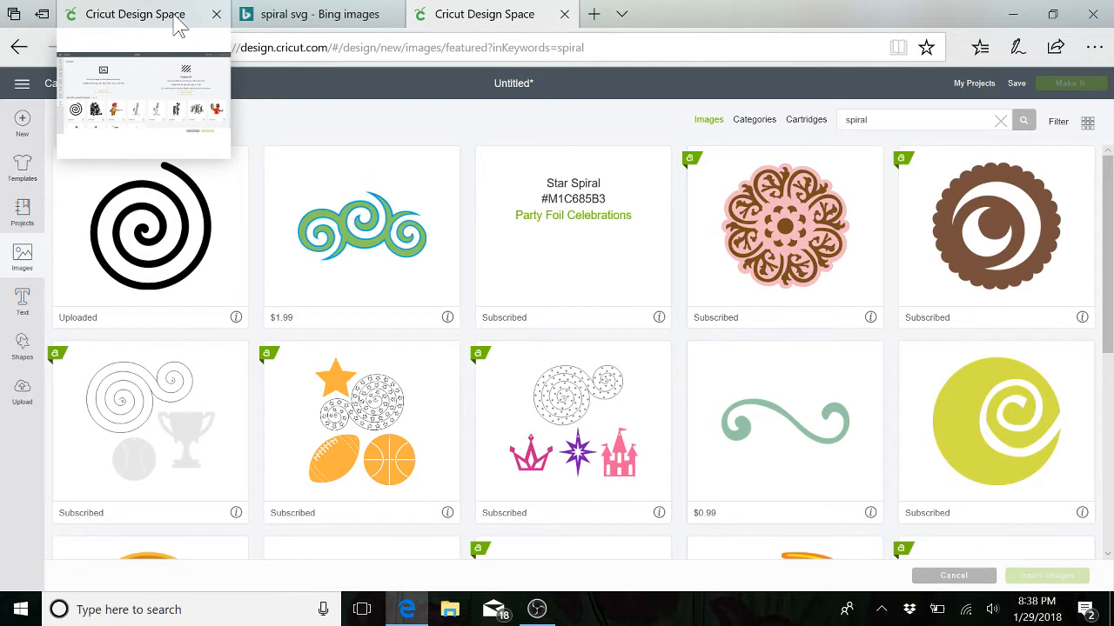
left_click(304, 22)
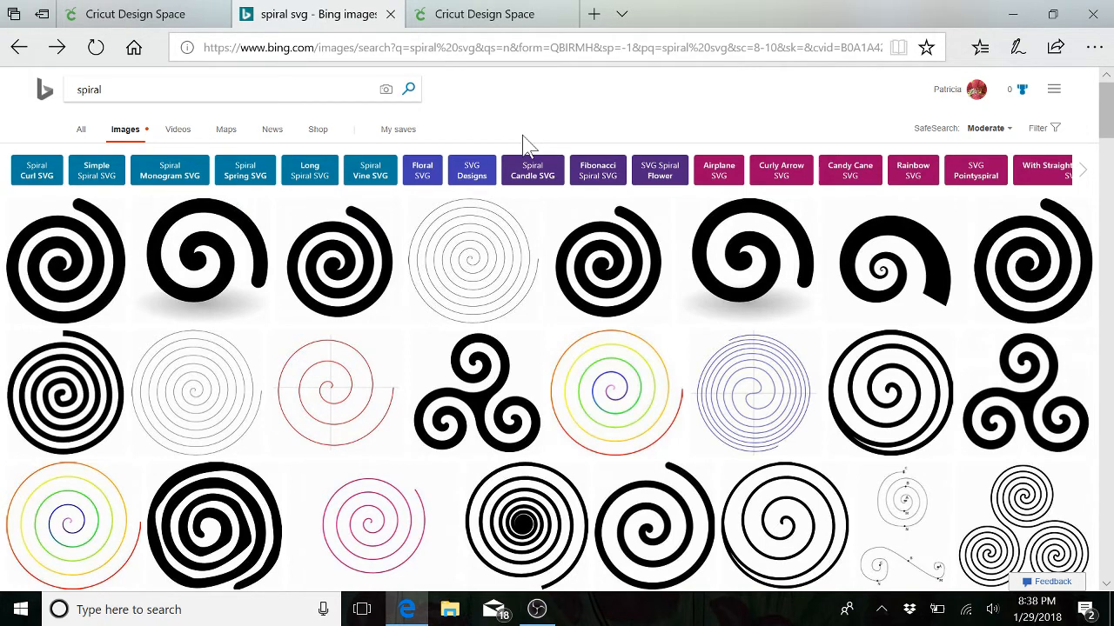
left_click(106, 90)
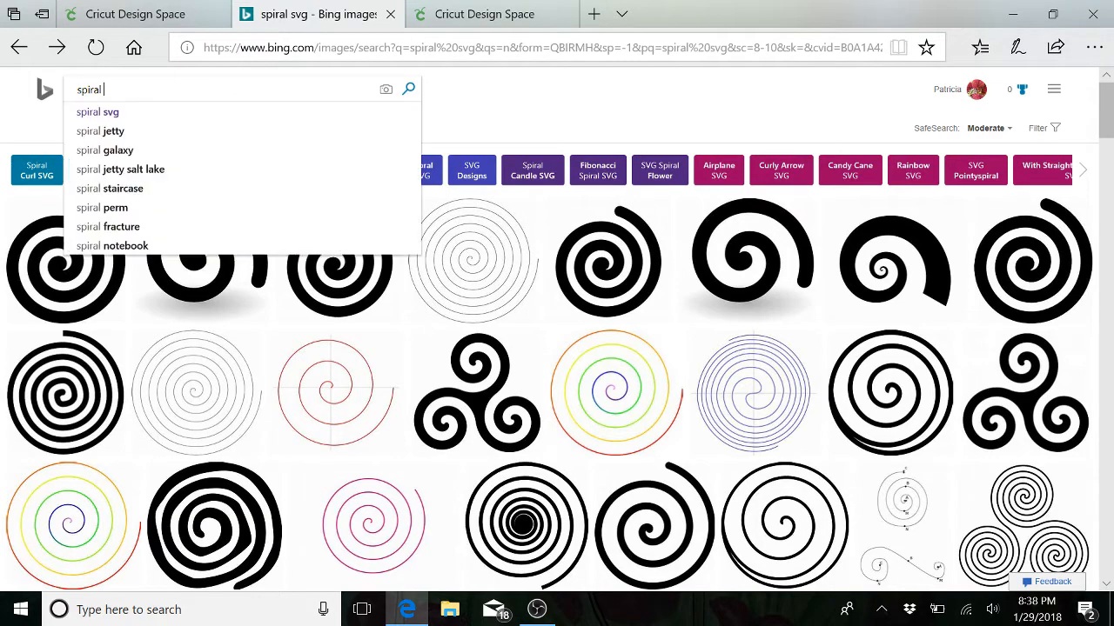
key("Return")
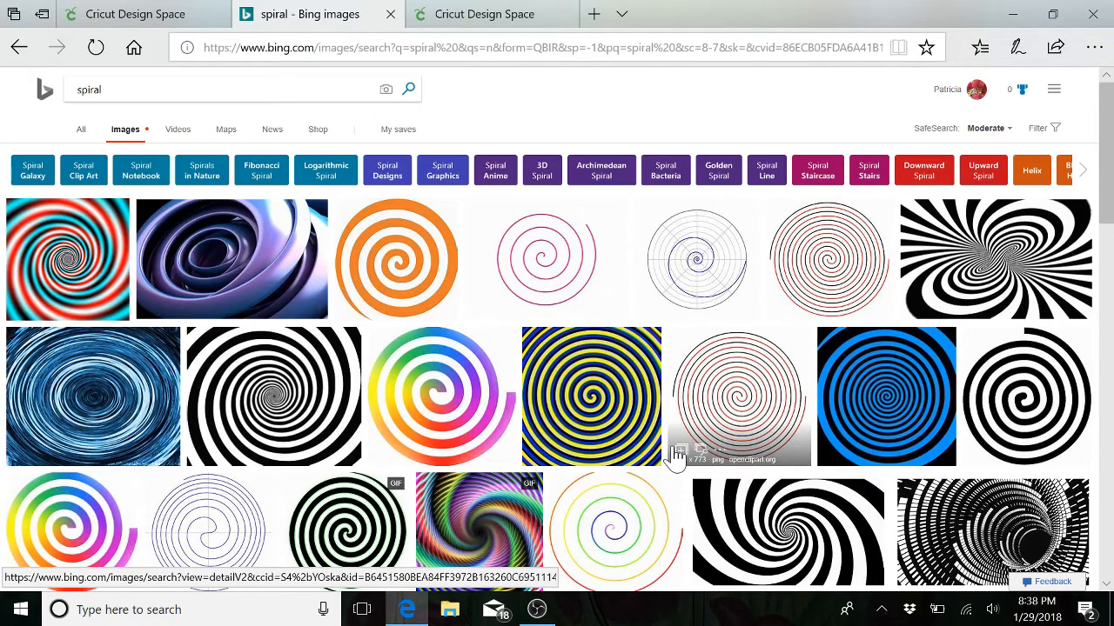
scroll(677, 455, "down", 5)
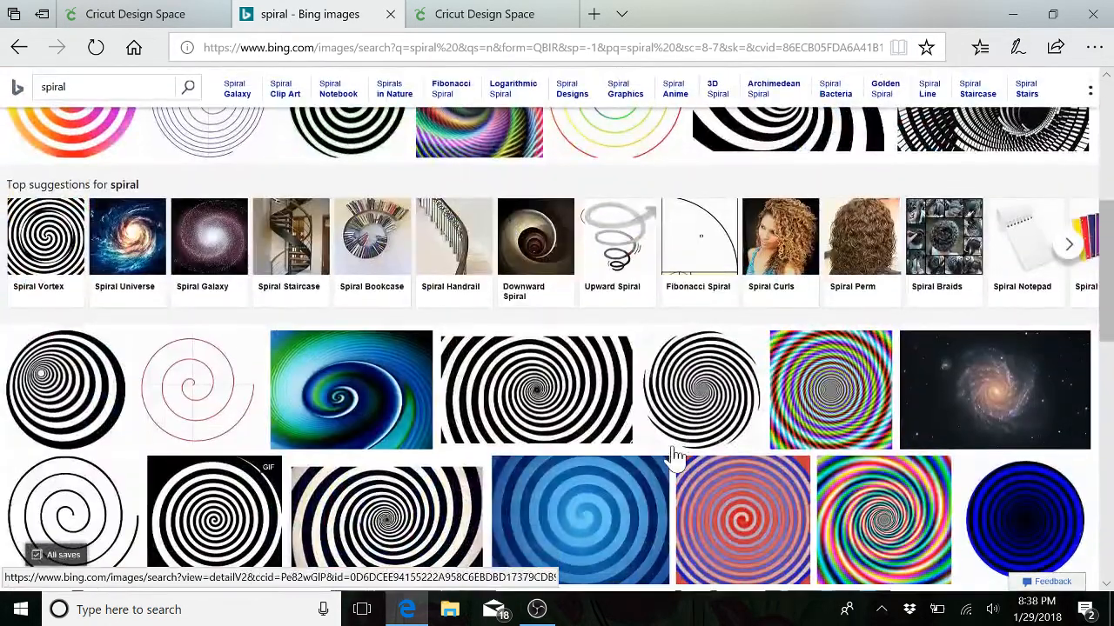
scroll(677, 455, "down", 3)
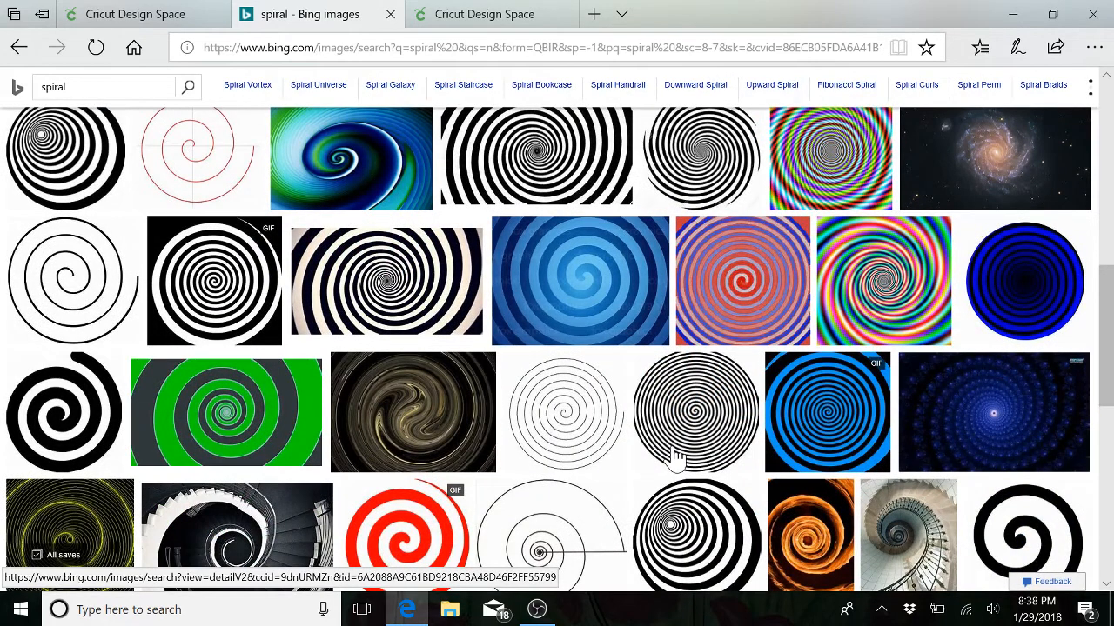
scroll(677, 455, "down", 2)
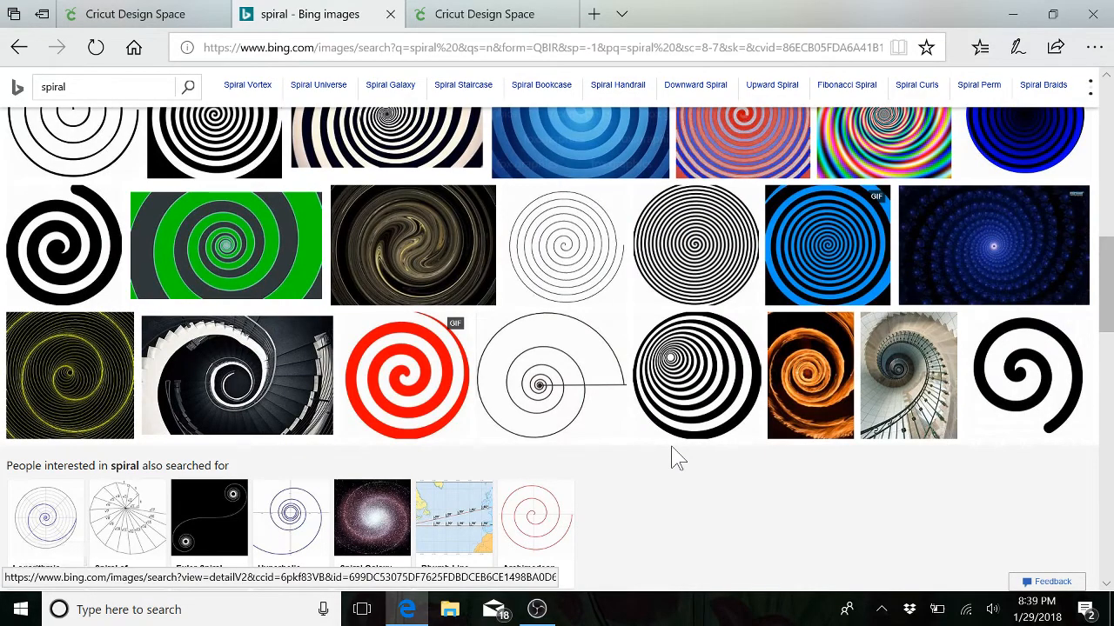
scroll(672, 448, "up", 10)
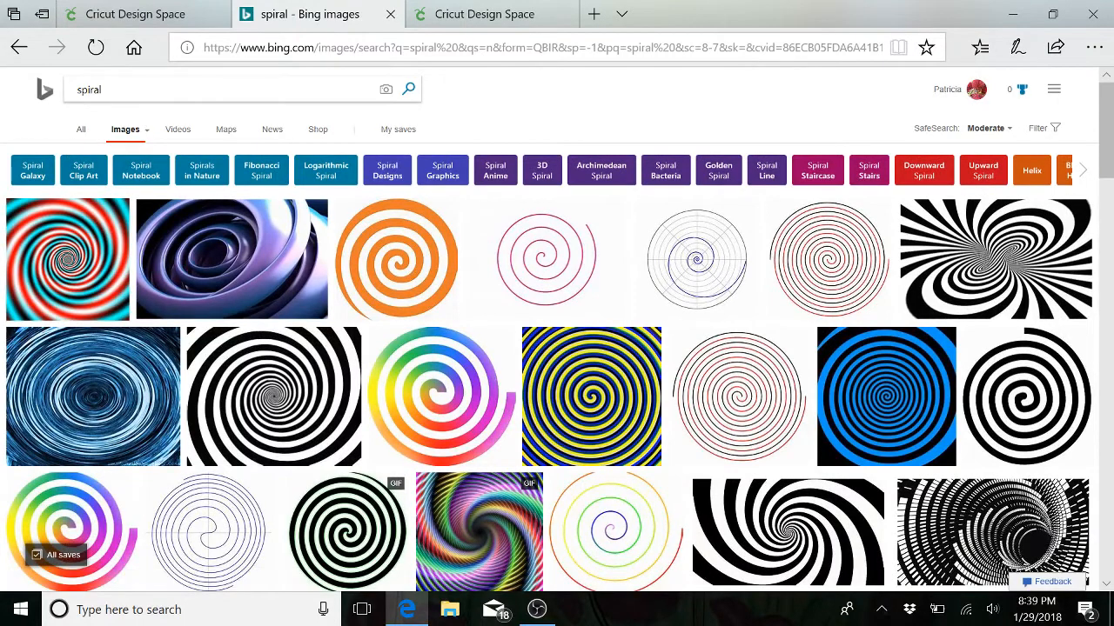
Step: Refine the Bing image search to "spiral svg"
left_click(103, 90)
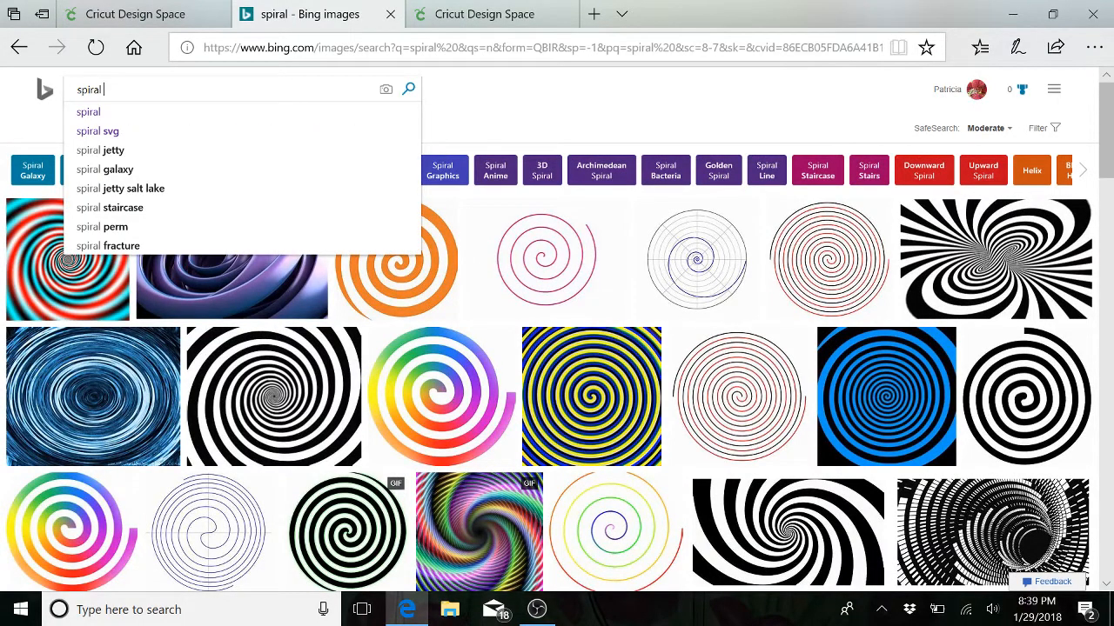
type("svg")
key("Return")
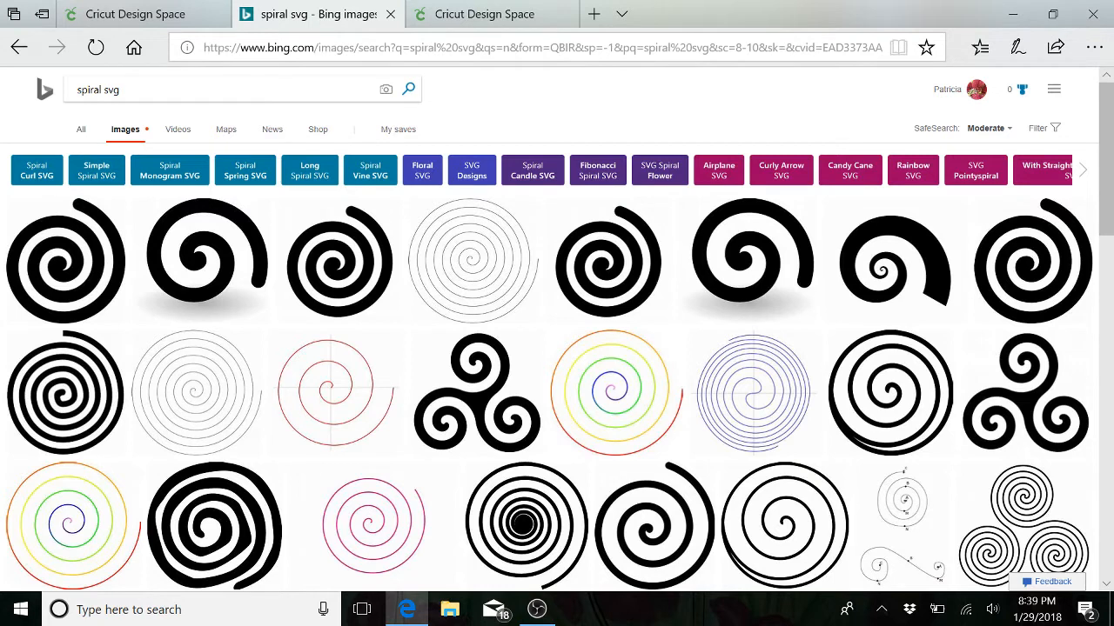
Step: Examine the spiral svg results, previewing the first bold black spiral and the thin rainbow spiral
left_click(85, 265)
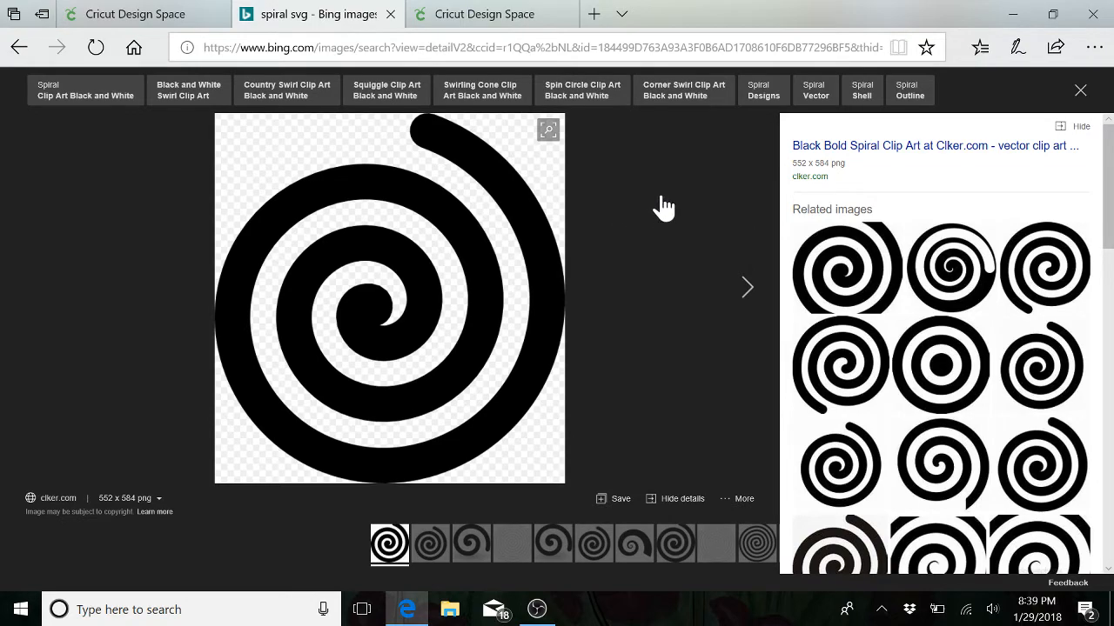
left_click(1079, 95)
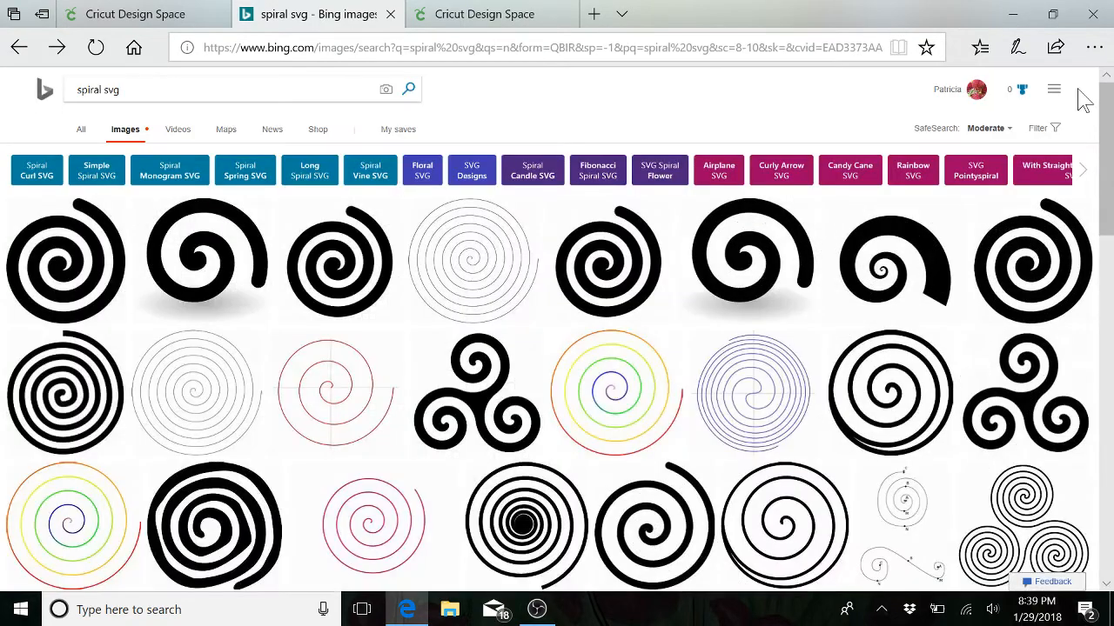
scroll(479, 487, "down", 8)
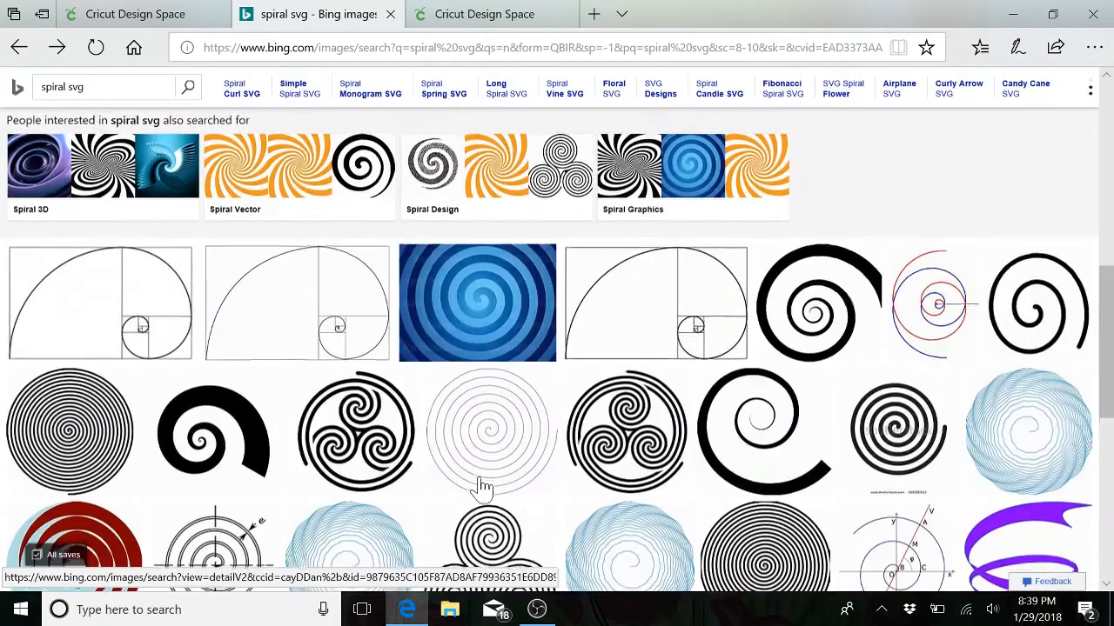
scroll(483, 487, "down", 5)
scroll(483, 489, "up", 4)
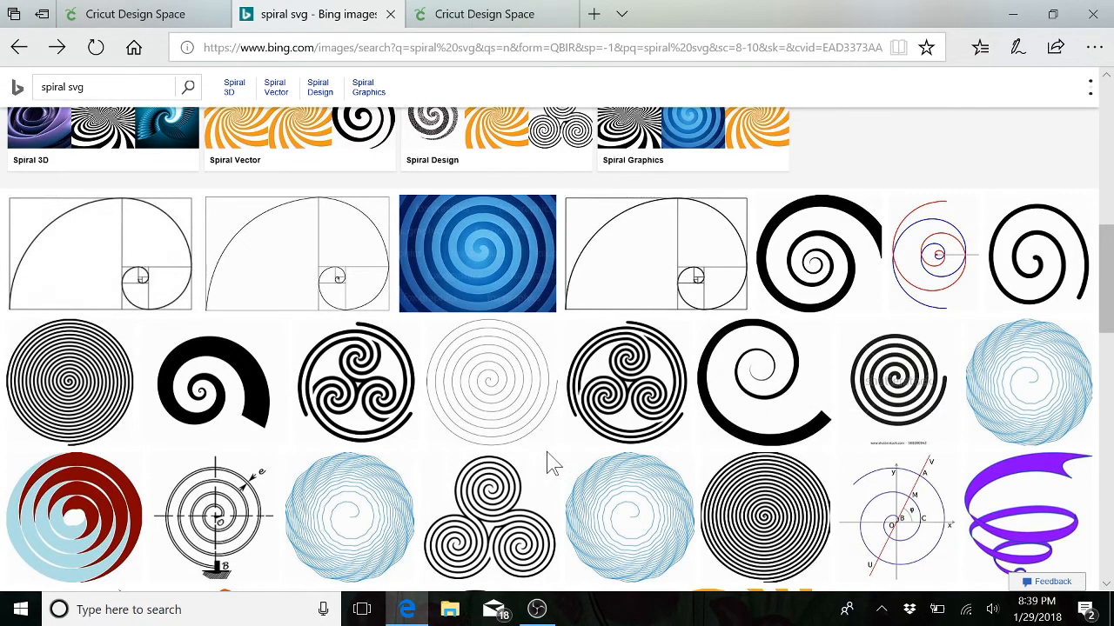
scroll(553, 464, "down", 4)
scroll(553, 463, "up", 12)
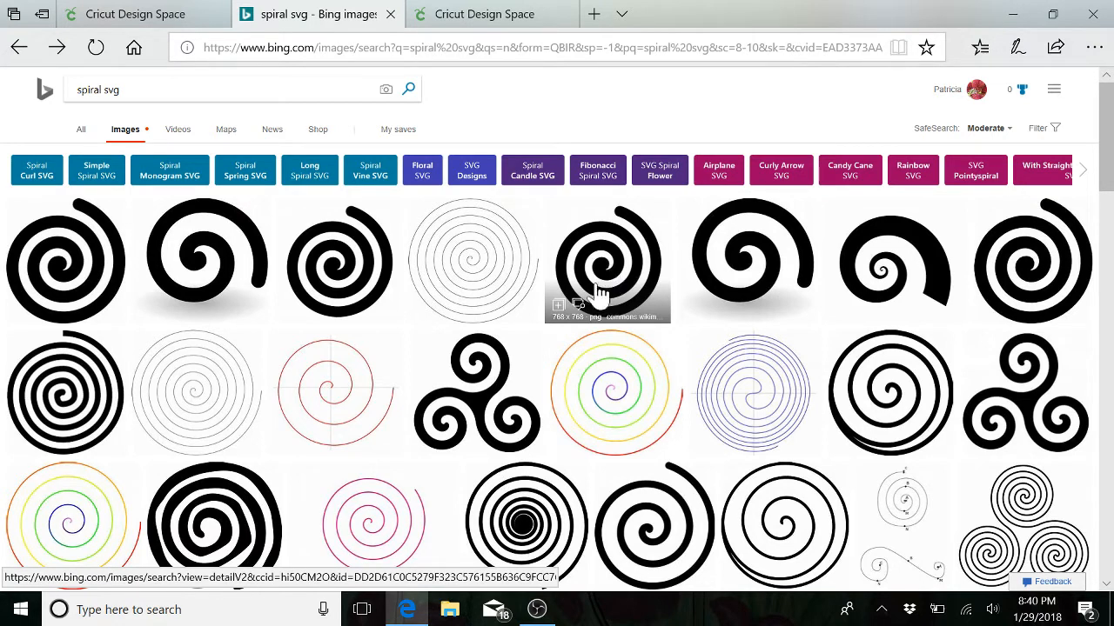
left_click(636, 402)
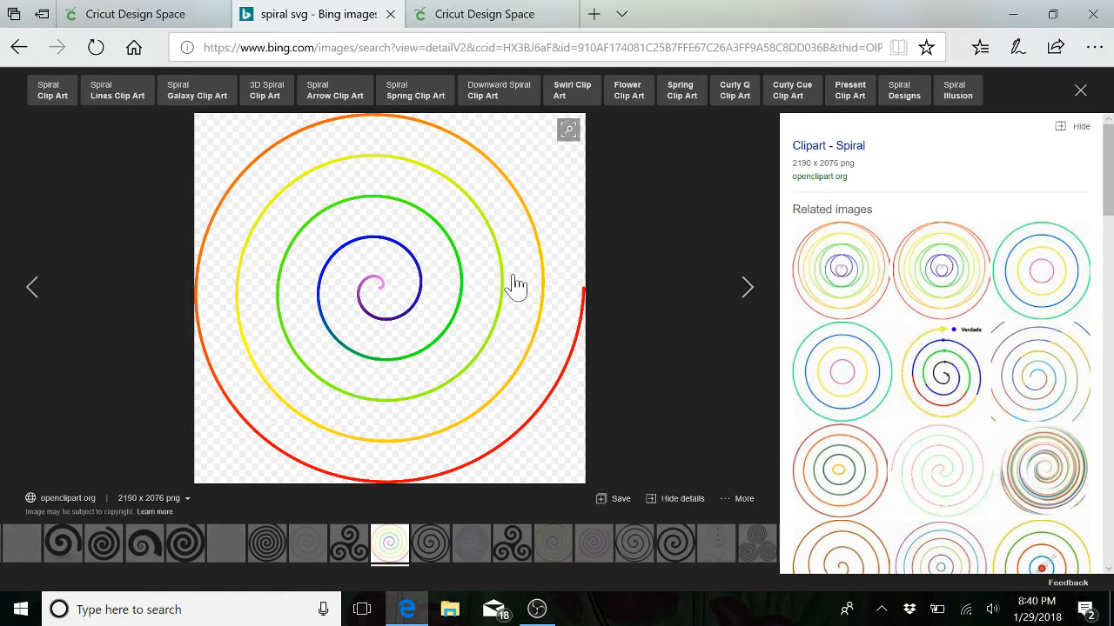
left_click(1080, 94)
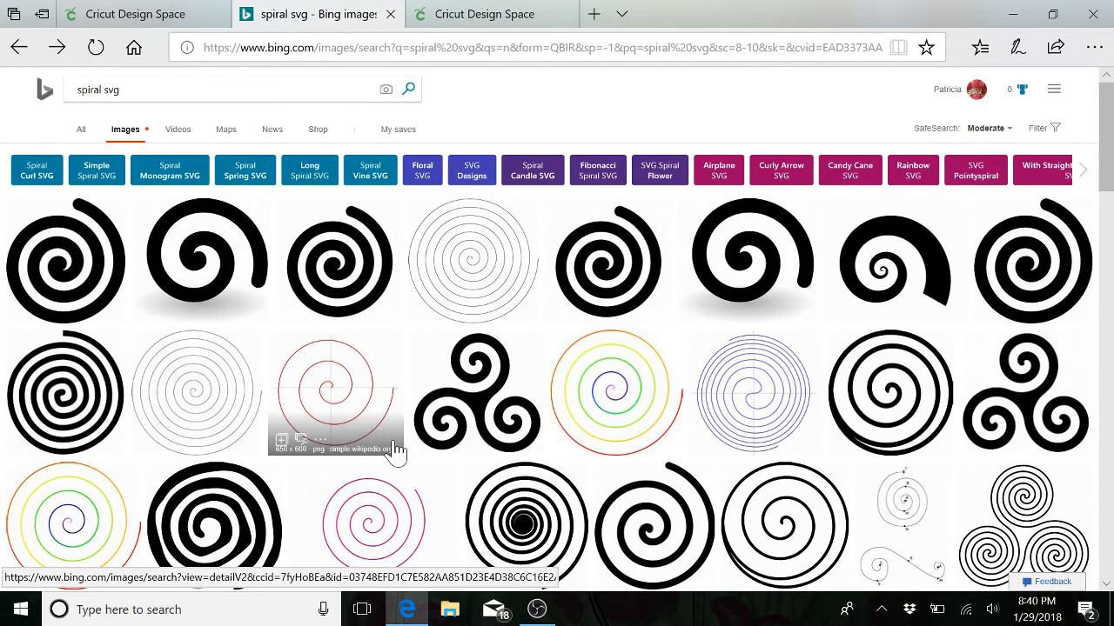
Step: Open the black vectorstash.com spiral with the dense centre, save it to Pictures as a PNG named spiral3, and close the preview
scroll(395, 448, "down", 1)
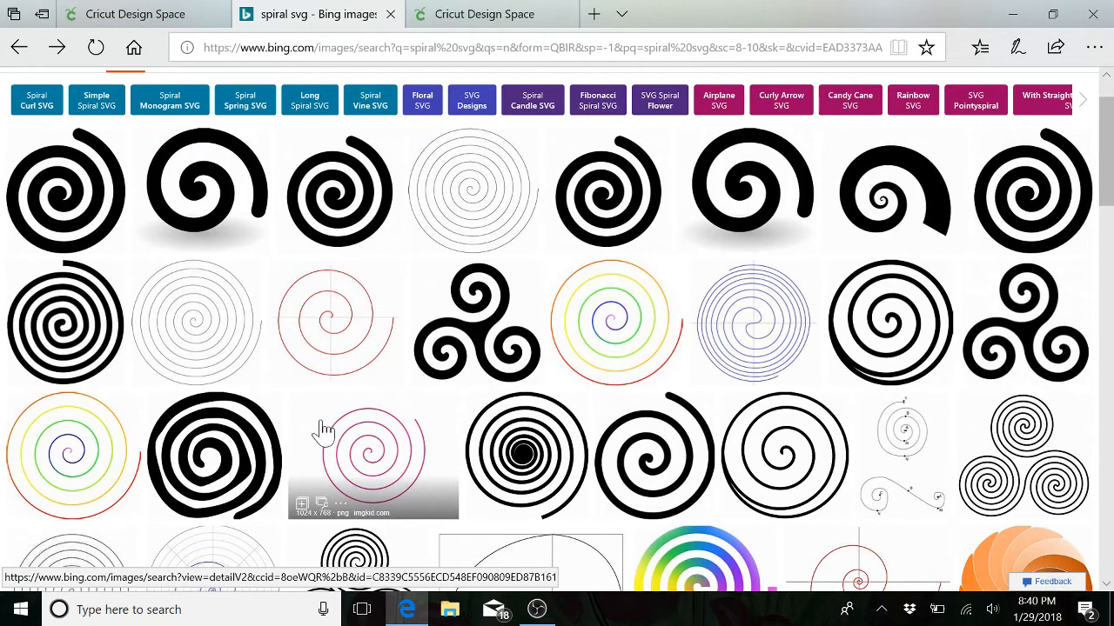
left_click(546, 469)
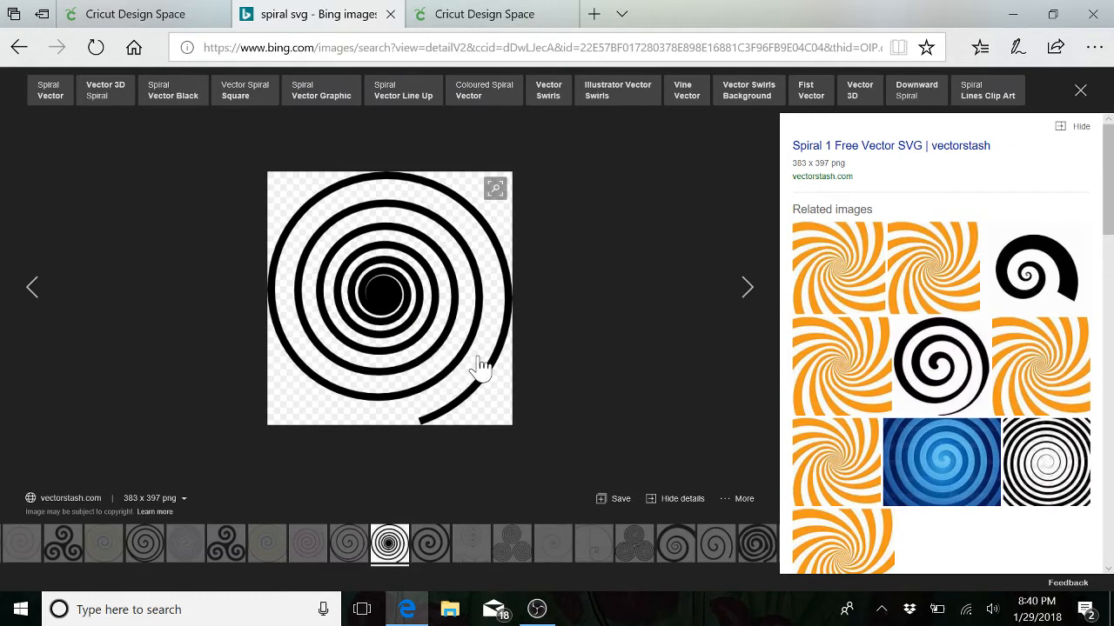
right_click(391, 304)
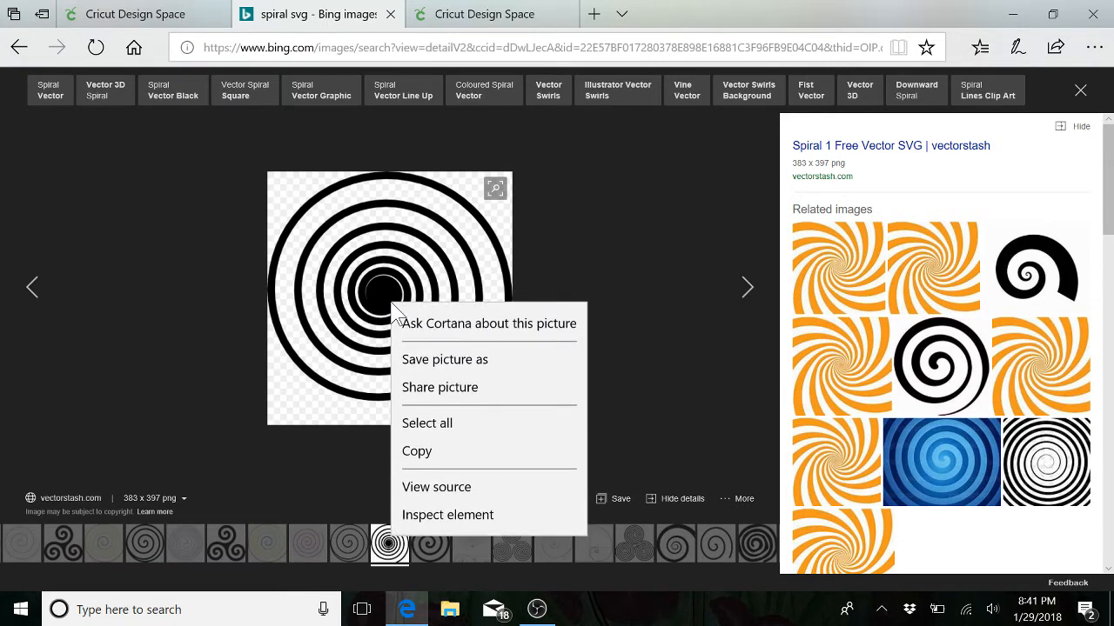
left_click(441, 361)
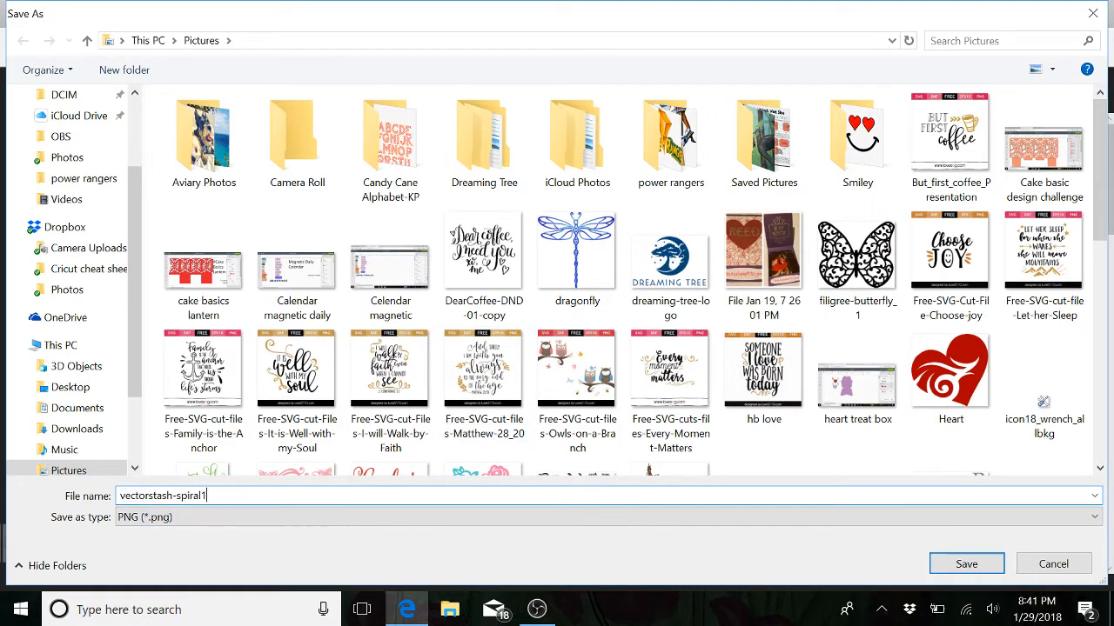
type("spir")
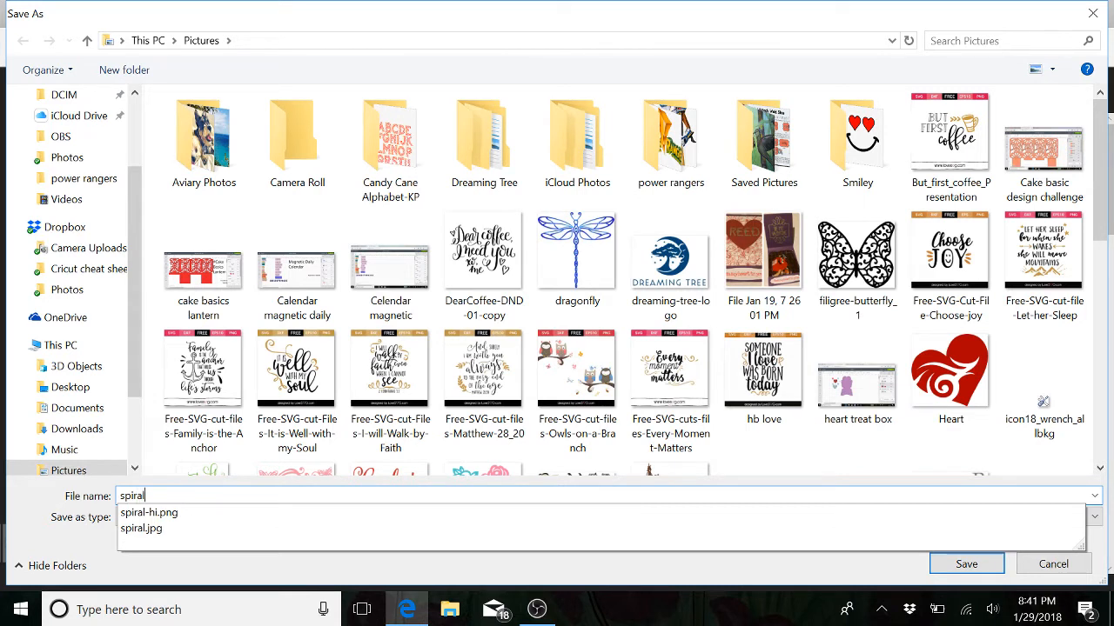
type("al3")
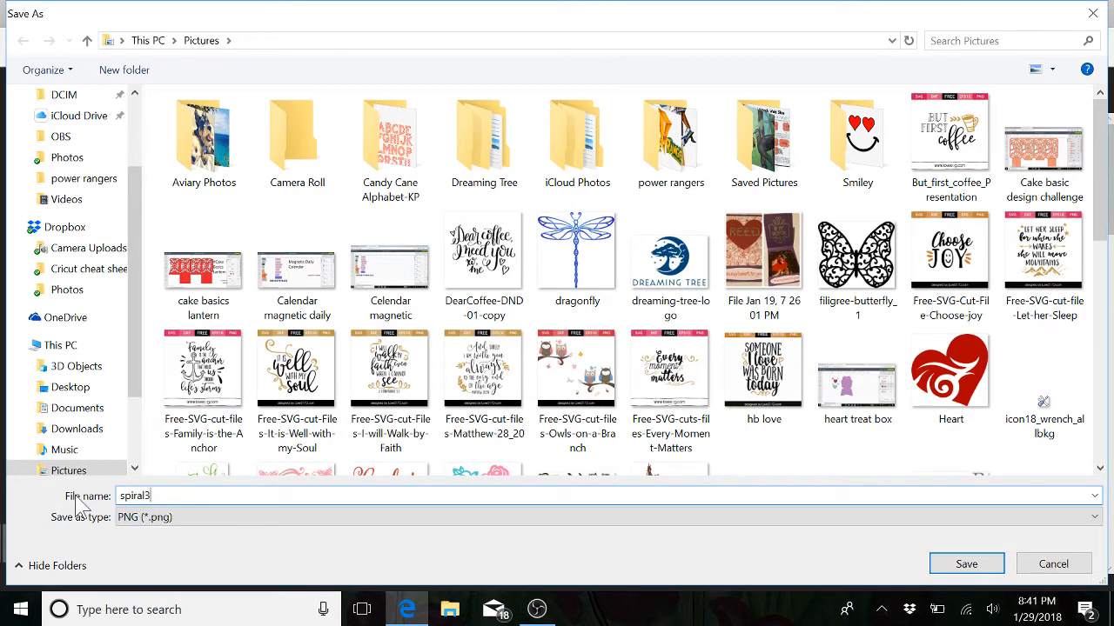
left_click(959, 566)
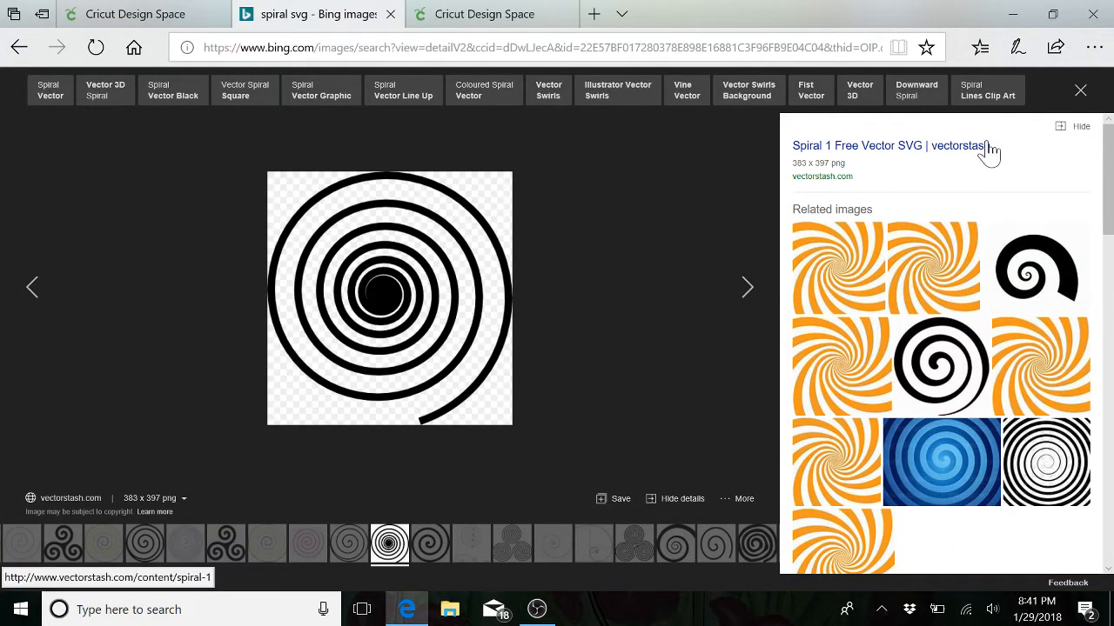
left_click(1079, 91)
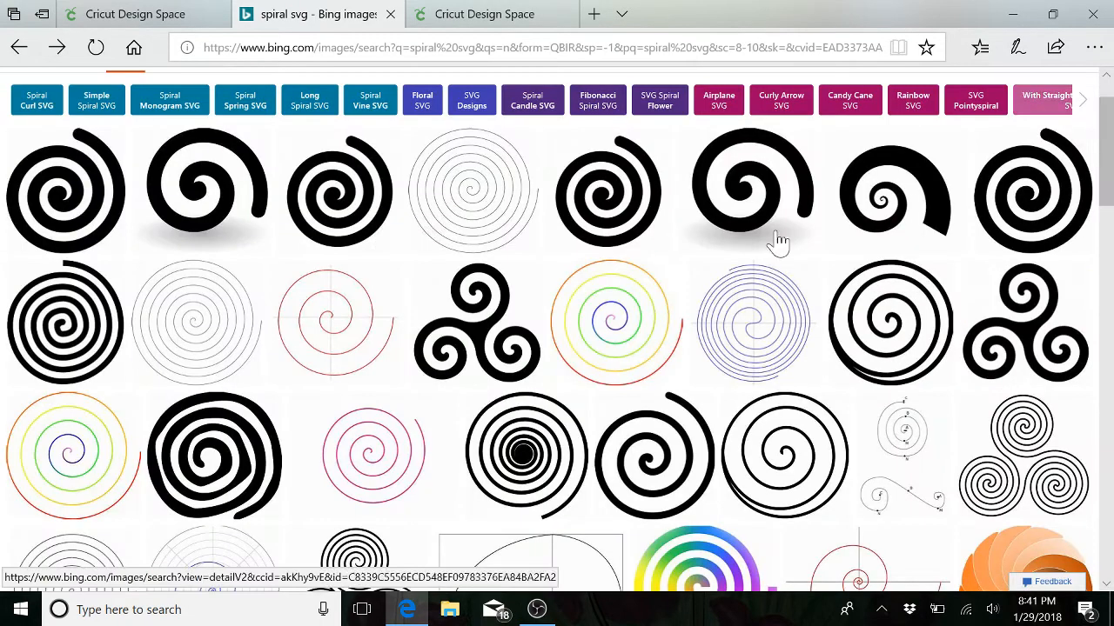
Step: Look through the remaining spiral svg image results for other usable spiral designs
scroll(417, 282, "down", 3)
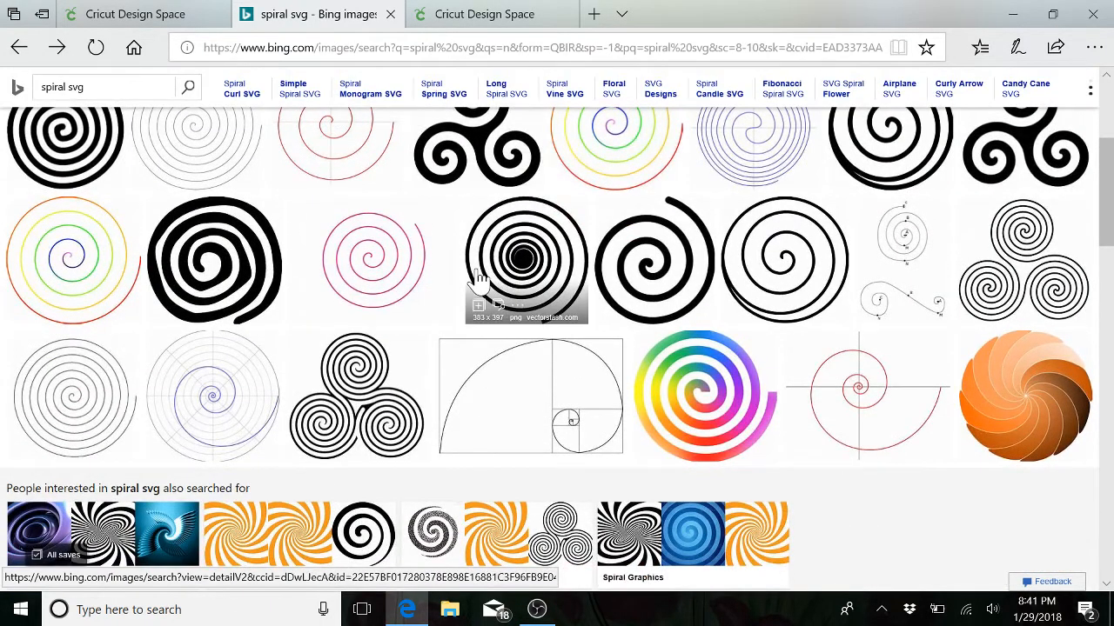
scroll(477, 279, "down", 1)
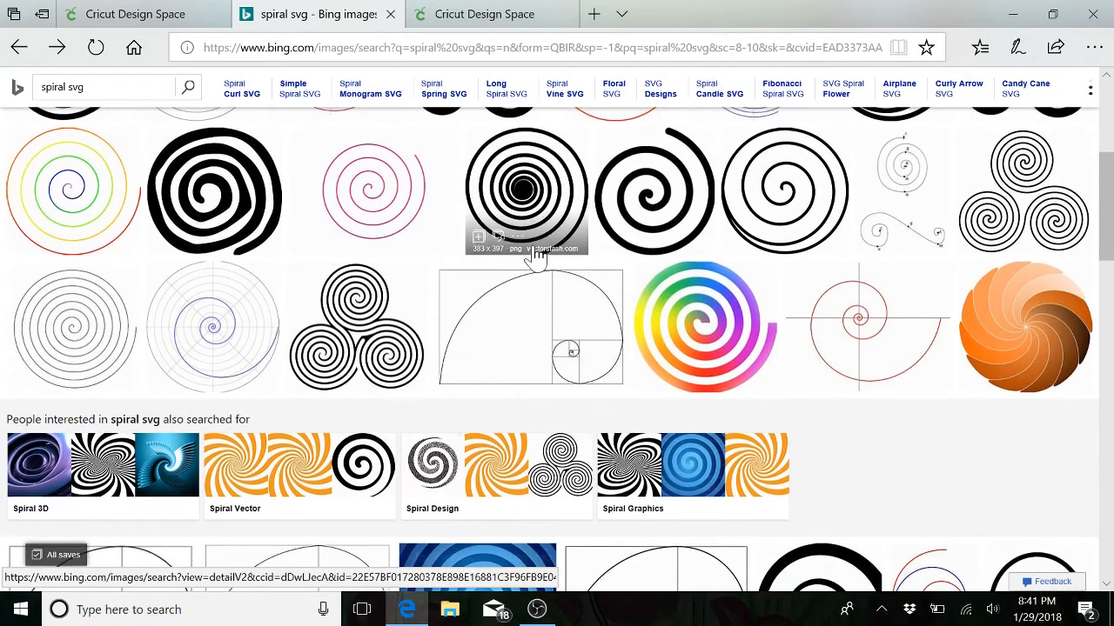
scroll(443, 258, "down", 6)
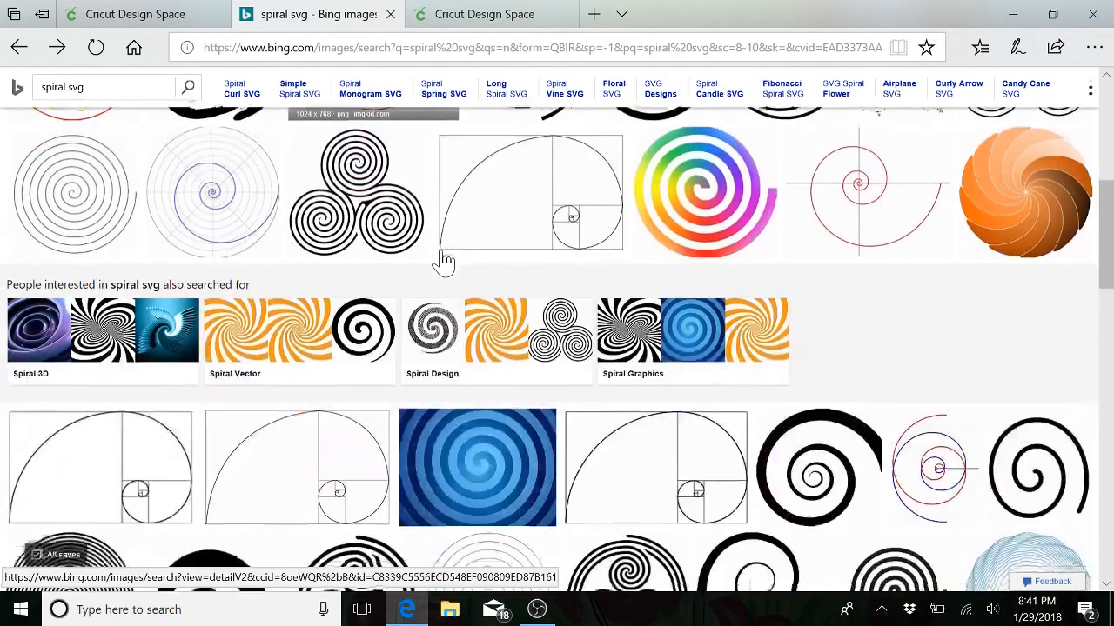
scroll(442, 257, "down", 6)
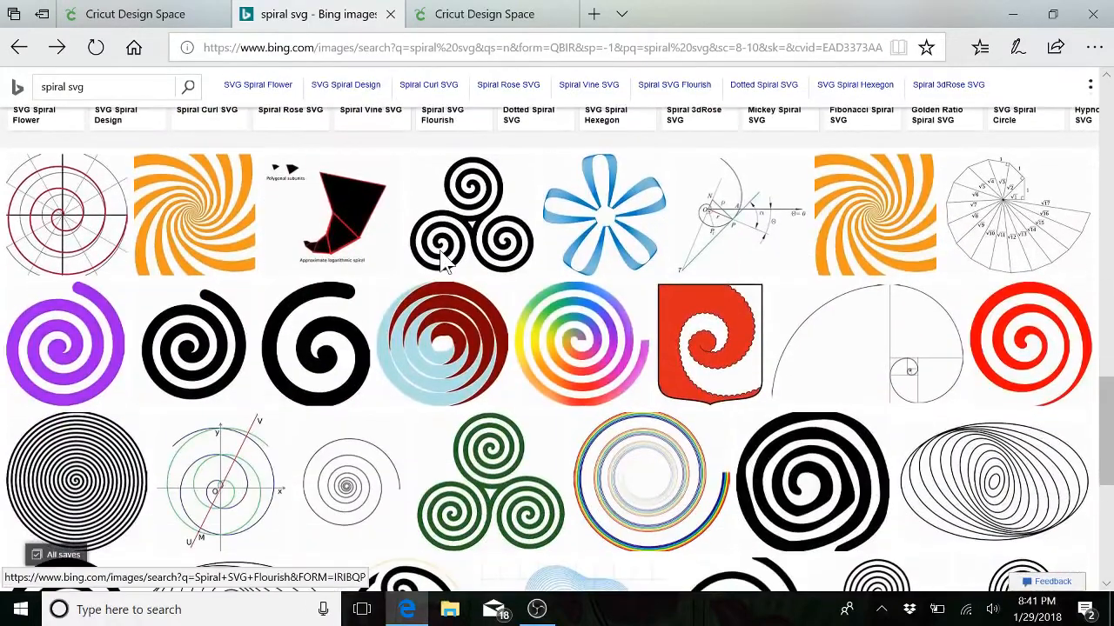
mouse_move(445, 259)
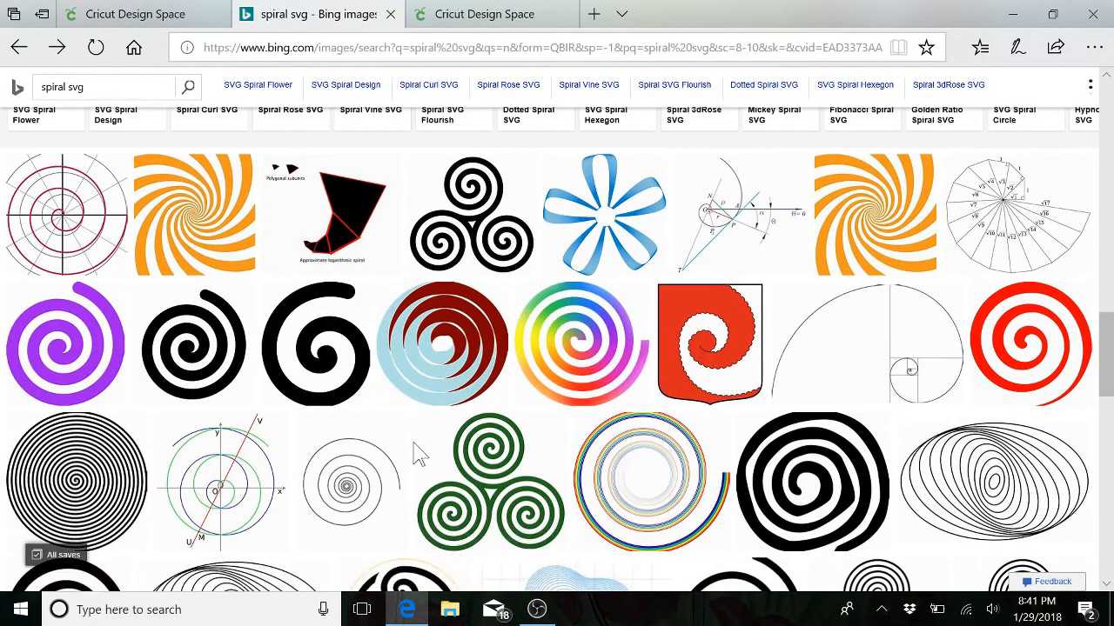
scroll(418, 454, "down", 10)
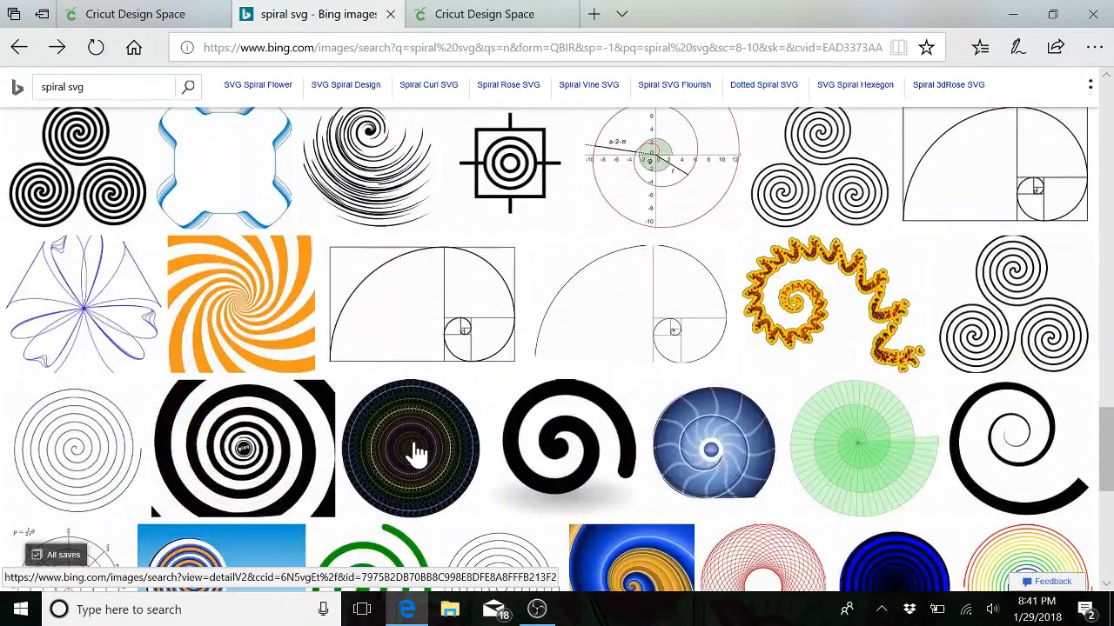
scroll(418, 452, "up", 2)
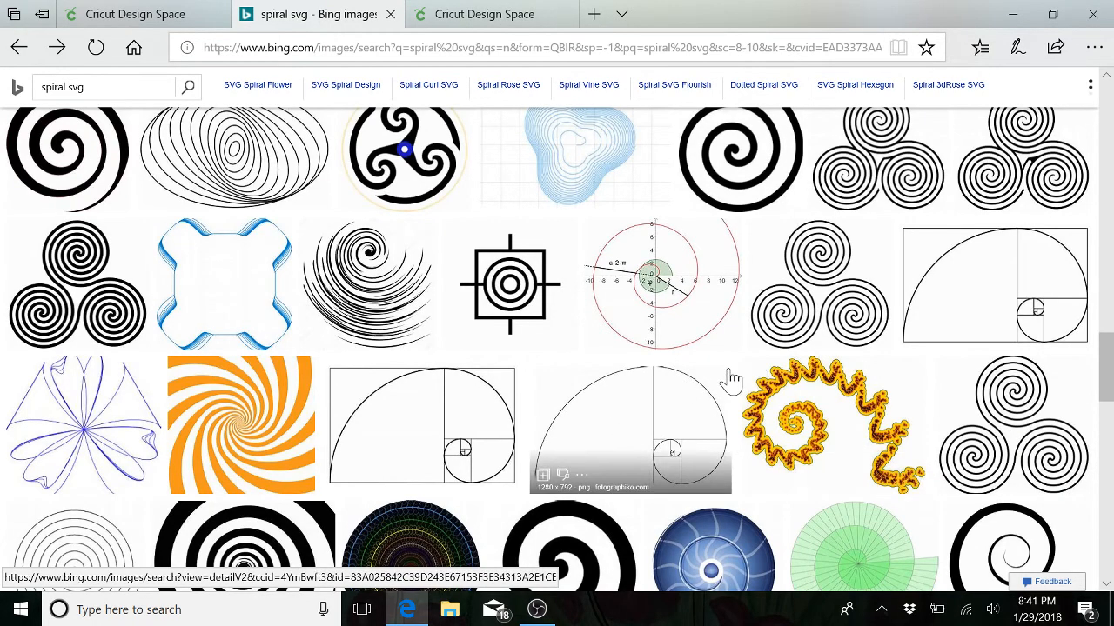
scroll(731, 379, "up", 10)
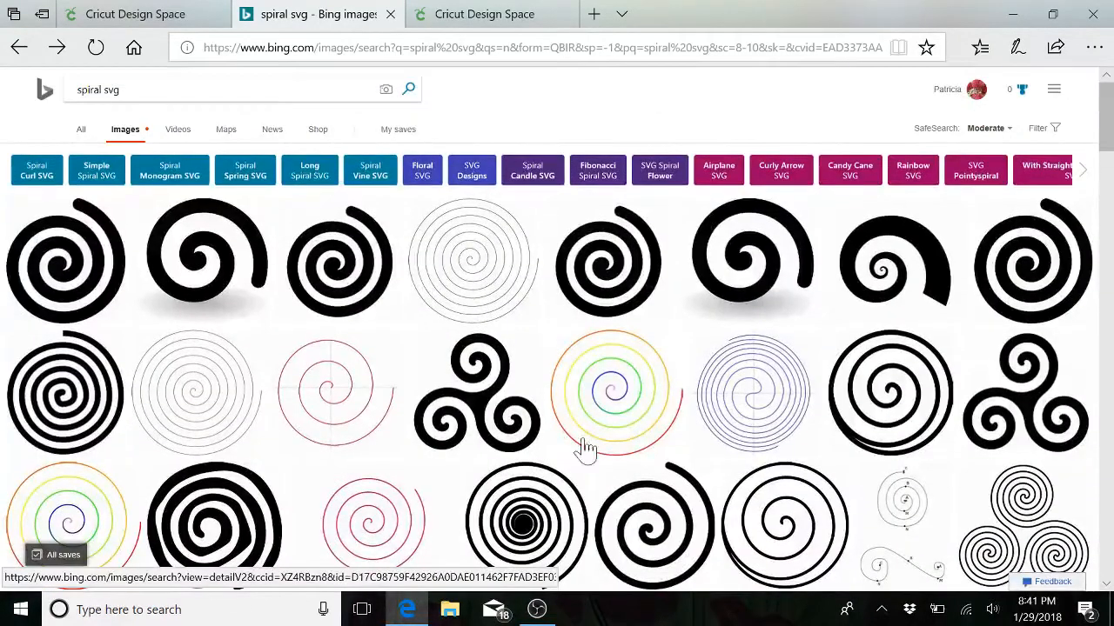
Step: Switch to the Cricut Design Space spiral results and insert the three Spiral with Tags images and the Star Spiral image into the canvas
mouse_move(184, 24)
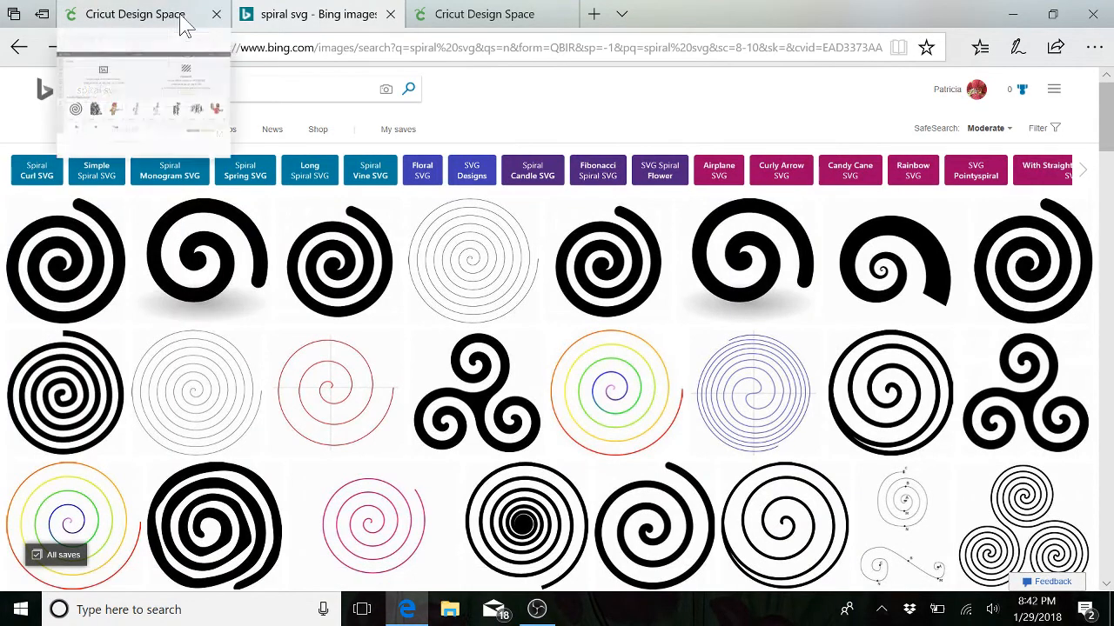
mouse_move(514, 23)
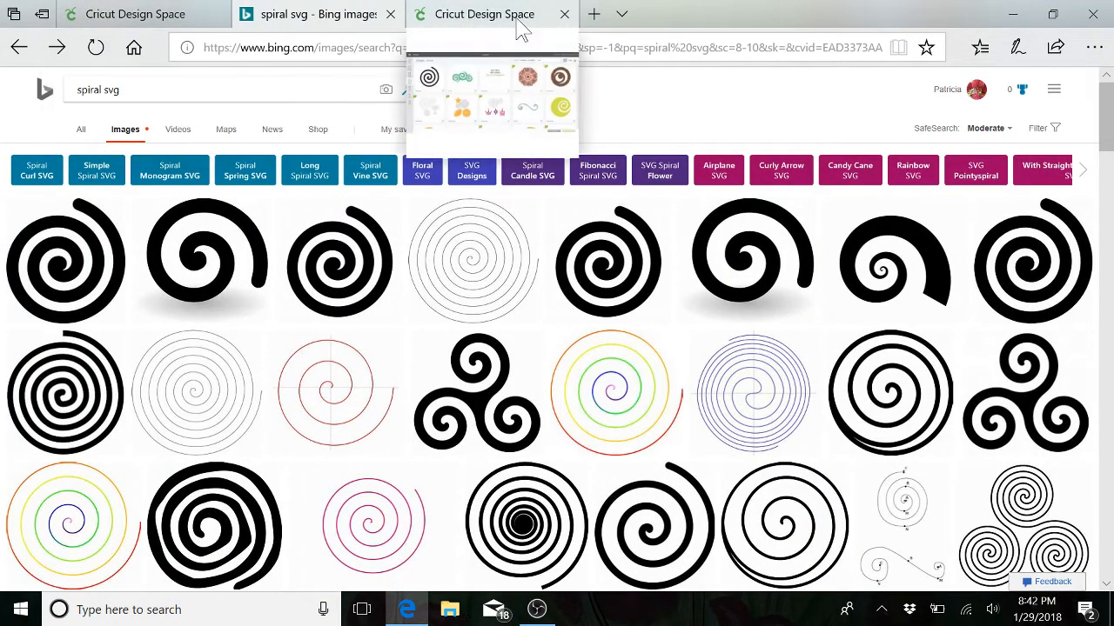
left_click(513, 16)
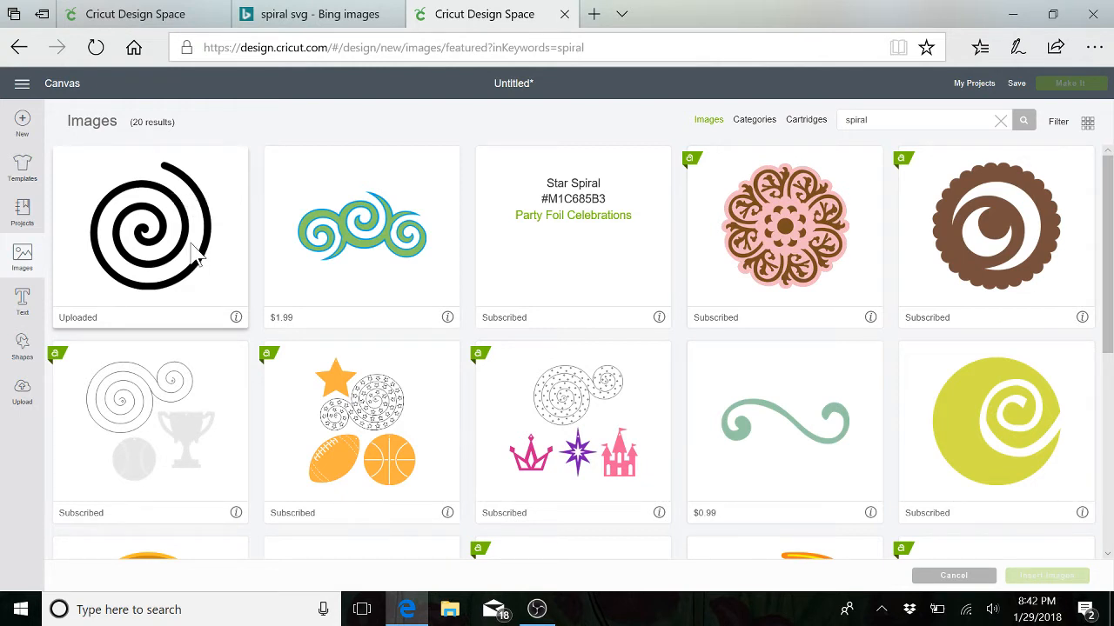
left_click(587, 395)
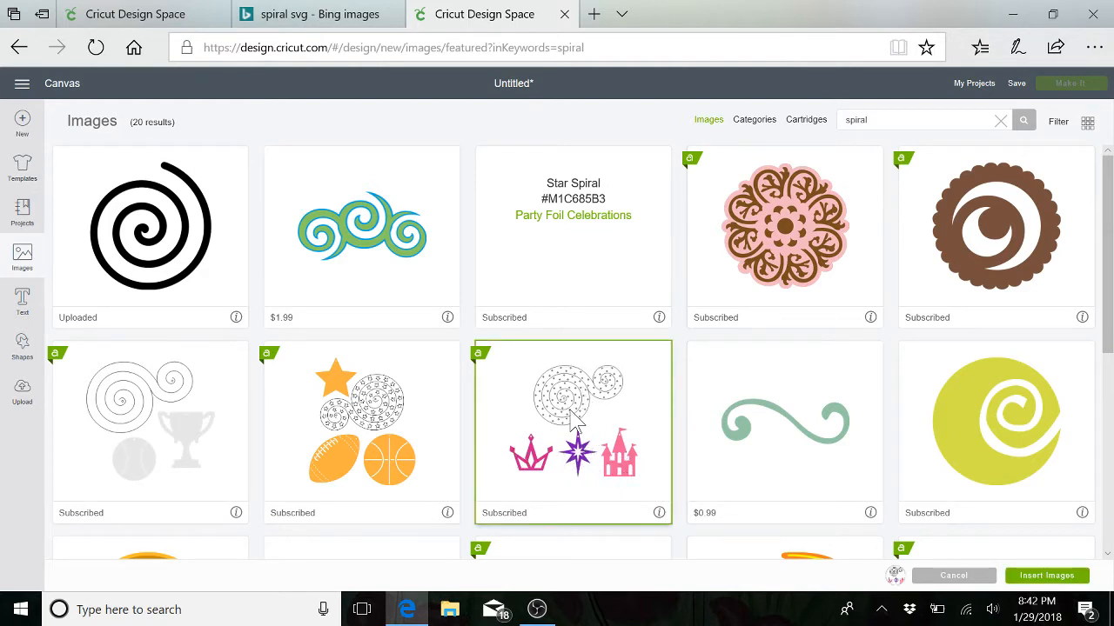
left_click(402, 423)
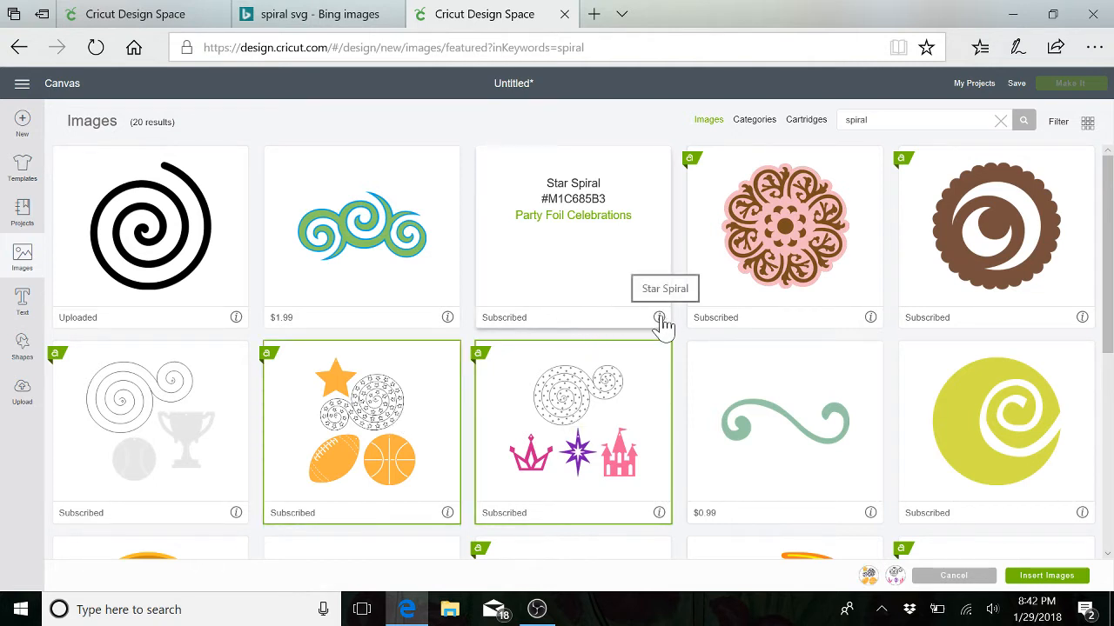
left_click(157, 441)
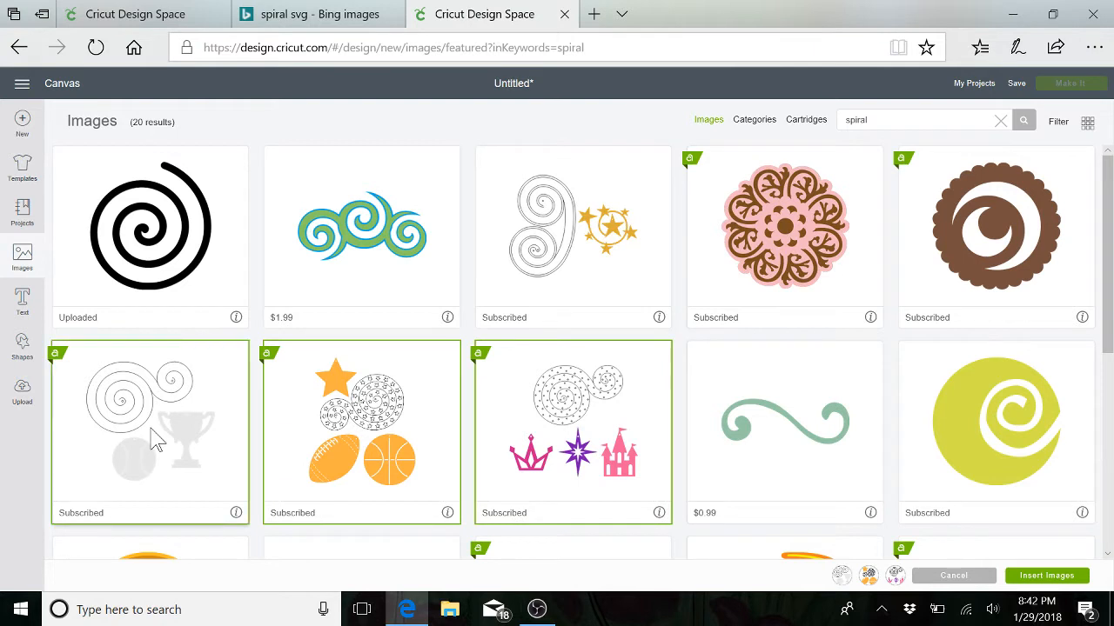
left_click(574, 261)
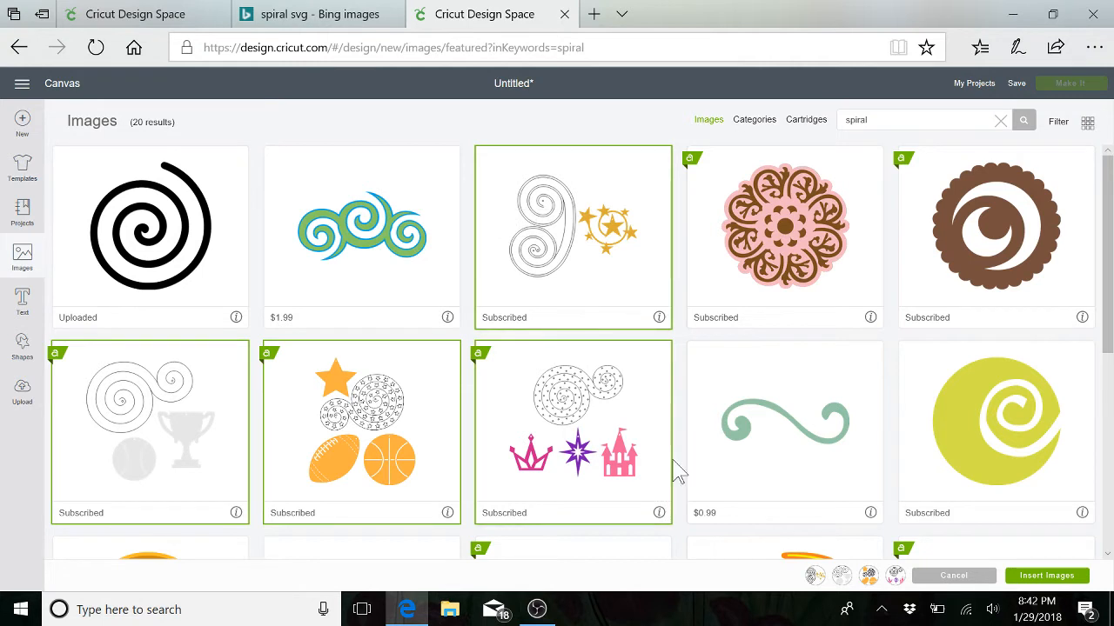
left_click(1027, 581)
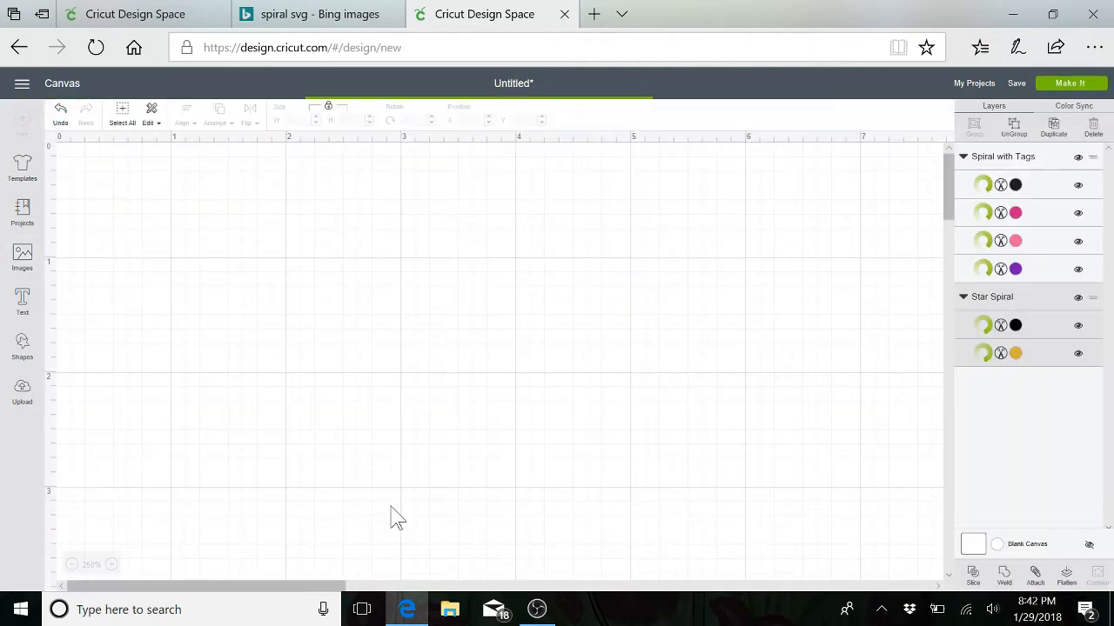
Step: Spread the overlapping images apart on the canvas, separating the Star Spiral, the cross-patterned spiral set and the plain spiral set
left_click_drag(441, 331, 338, 329)
left_click_drag(348, 433, 237, 287)
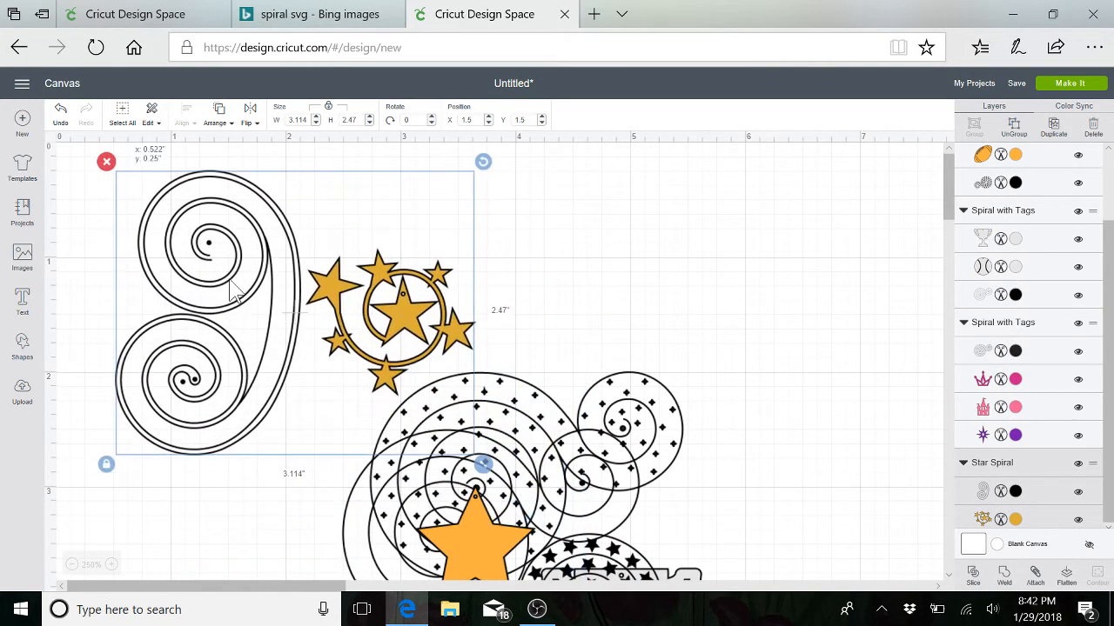
left_click_drag(520, 413, 779, 202)
left_click_drag(474, 477, 211, 514)
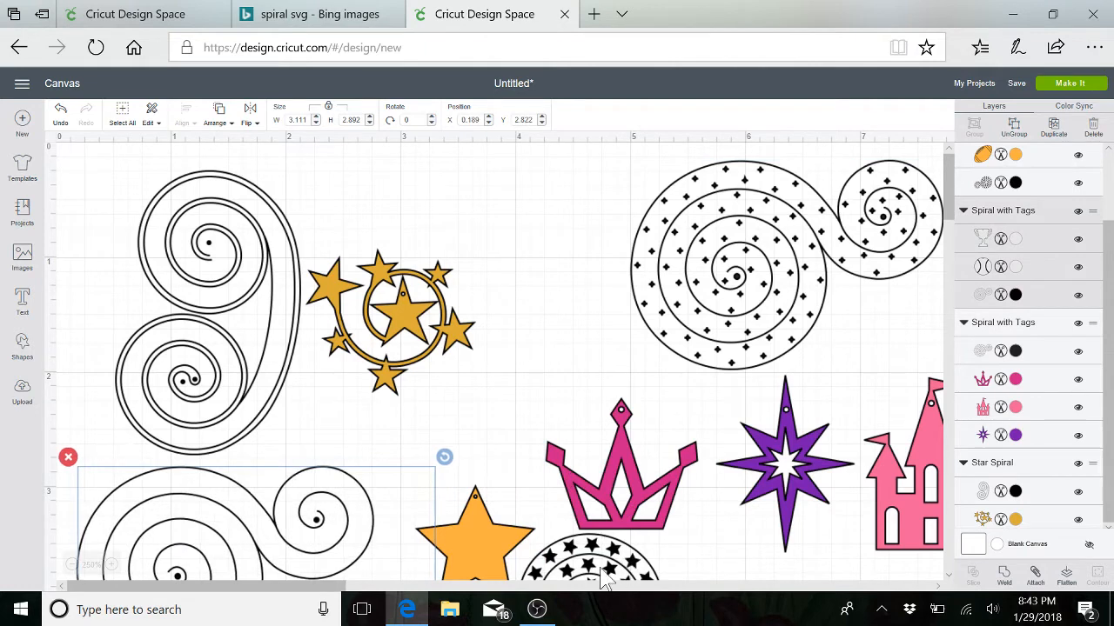
left_click_drag(737, 320, 670, 324)
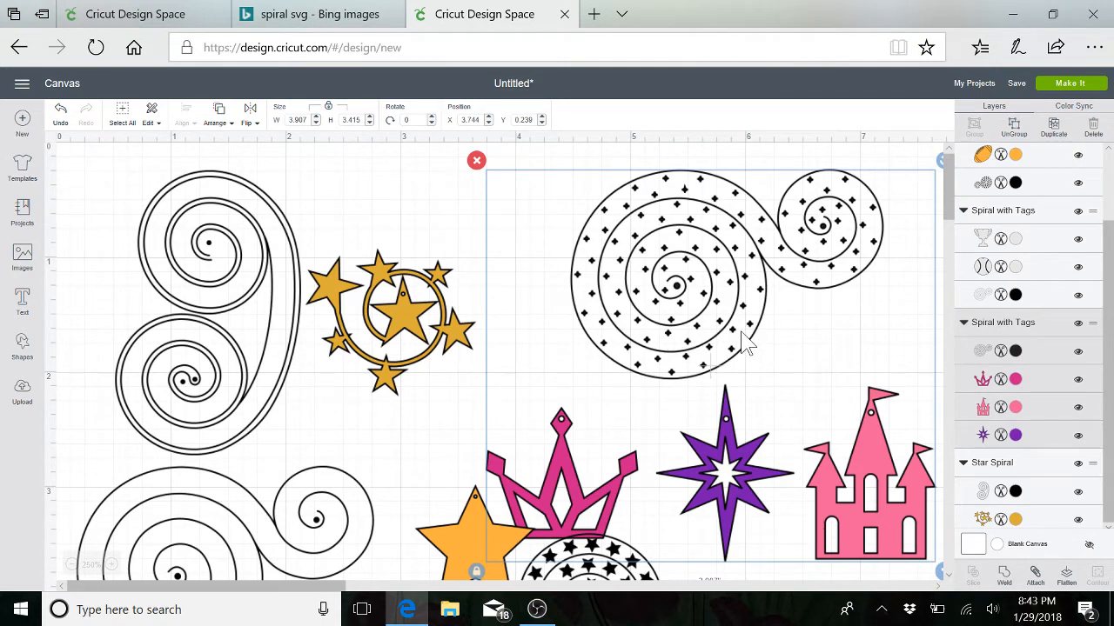
Step: Hide the purple star, pink castle and crown layers of the cross-patterned Spiral with Tags image
left_click(1078, 435)
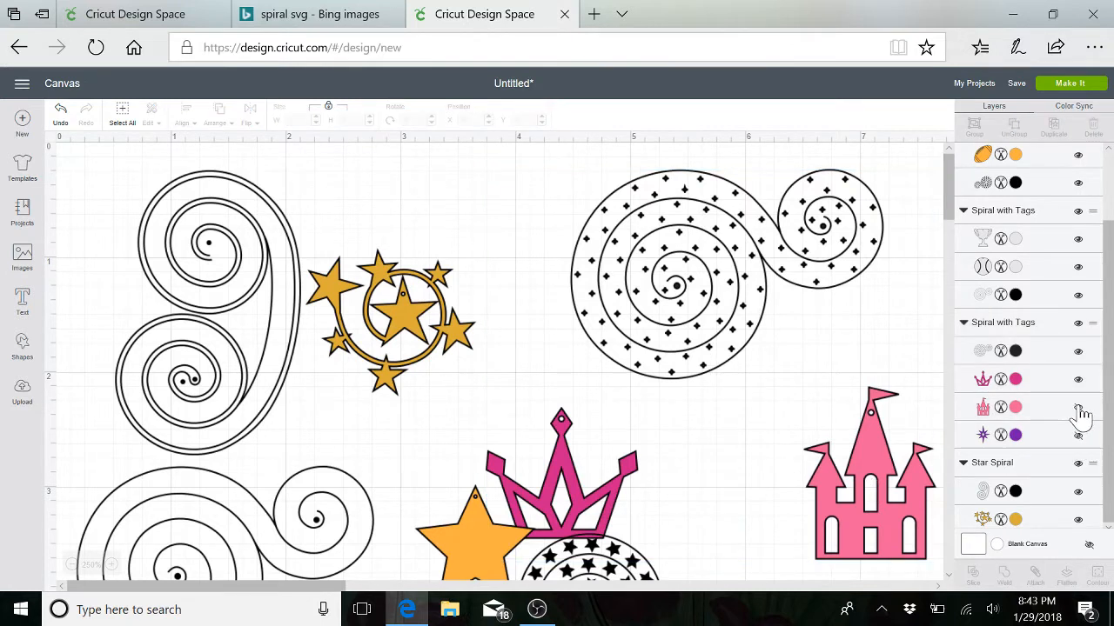
left_click(1078, 407)
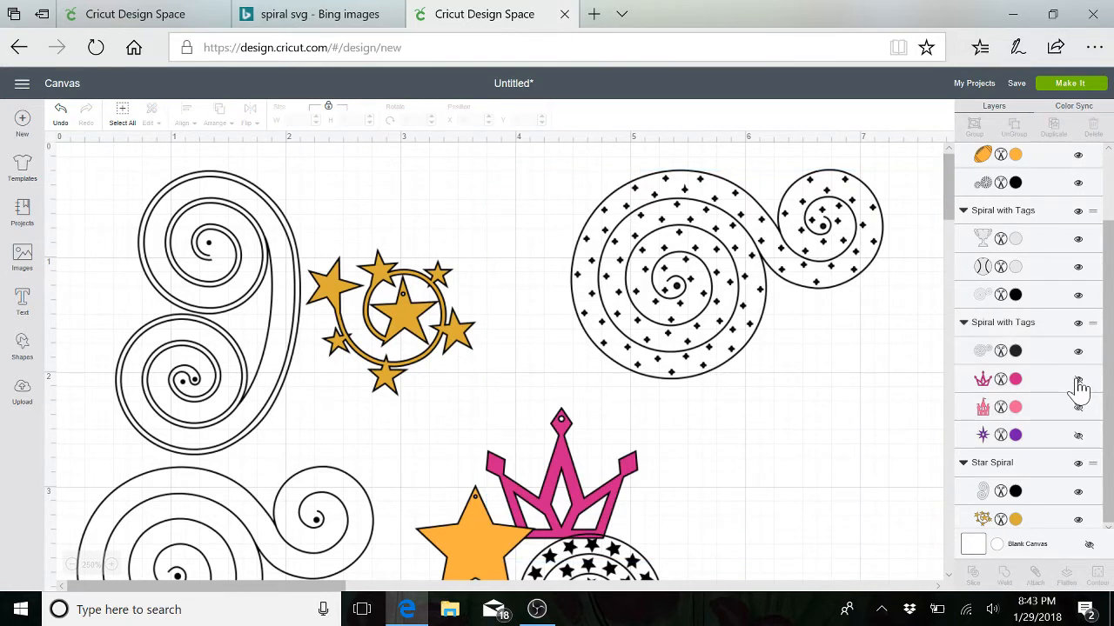
left_click(1078, 380)
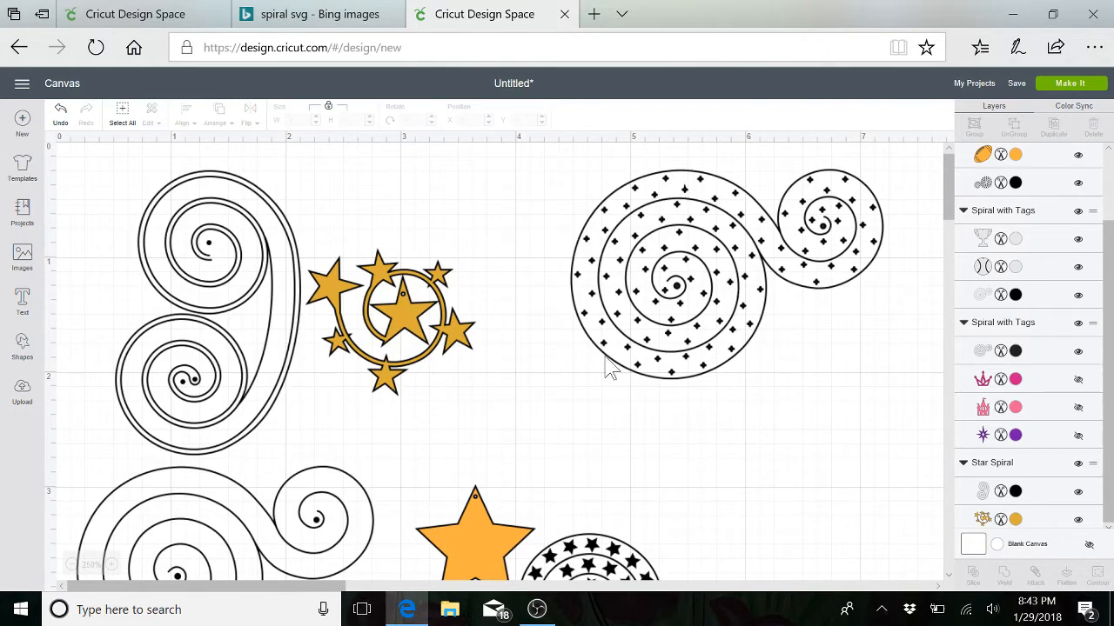
Step: Hide the orange star, basketball and football layers of the star-patterned spiral set and place its spiral below the cross-patterned one
left_click_drag(606, 570, 757, 350)
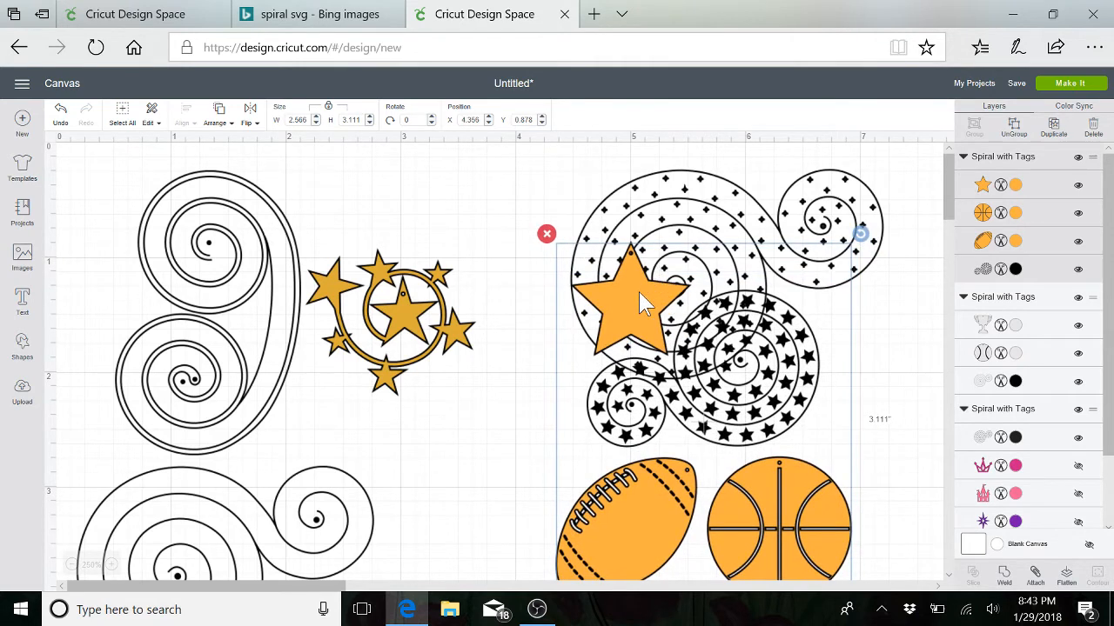
left_click(1077, 271)
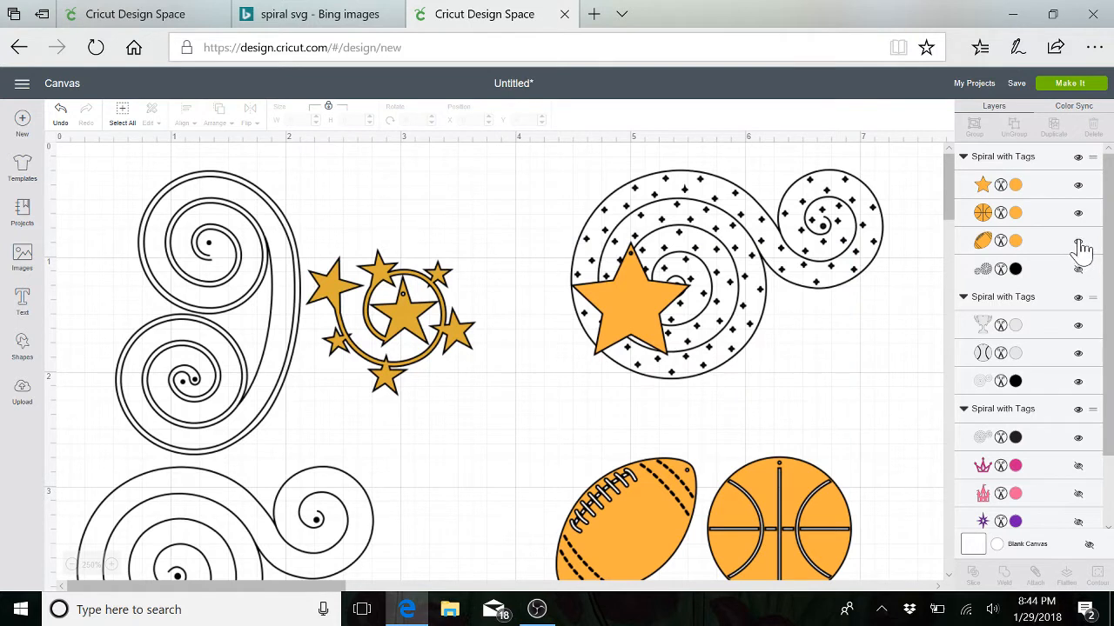
left_click(1078, 241)
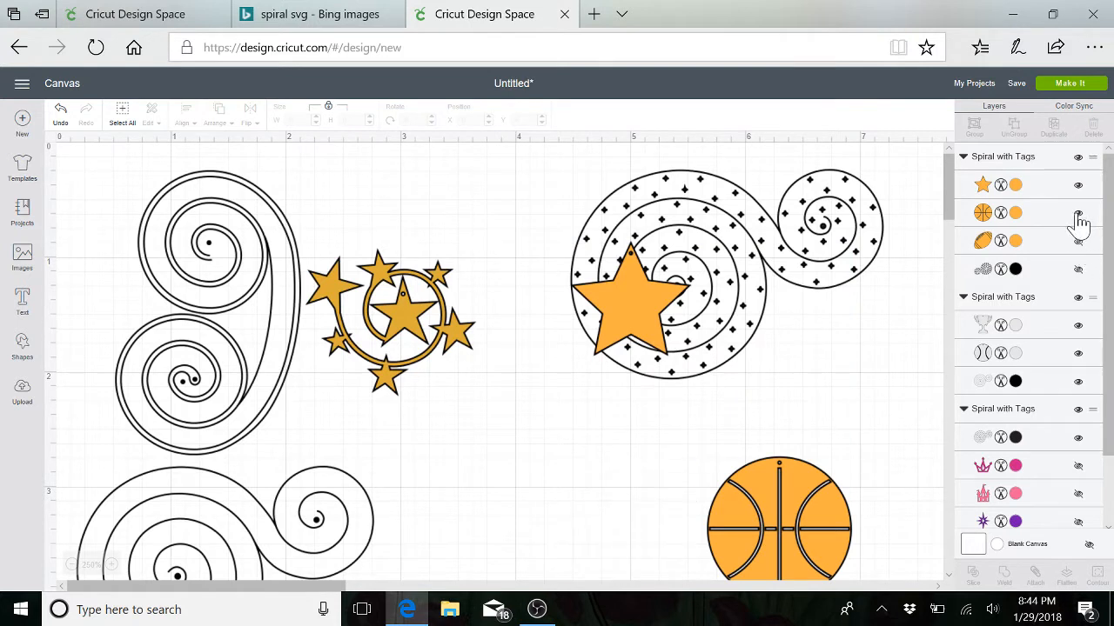
left_click(1078, 213)
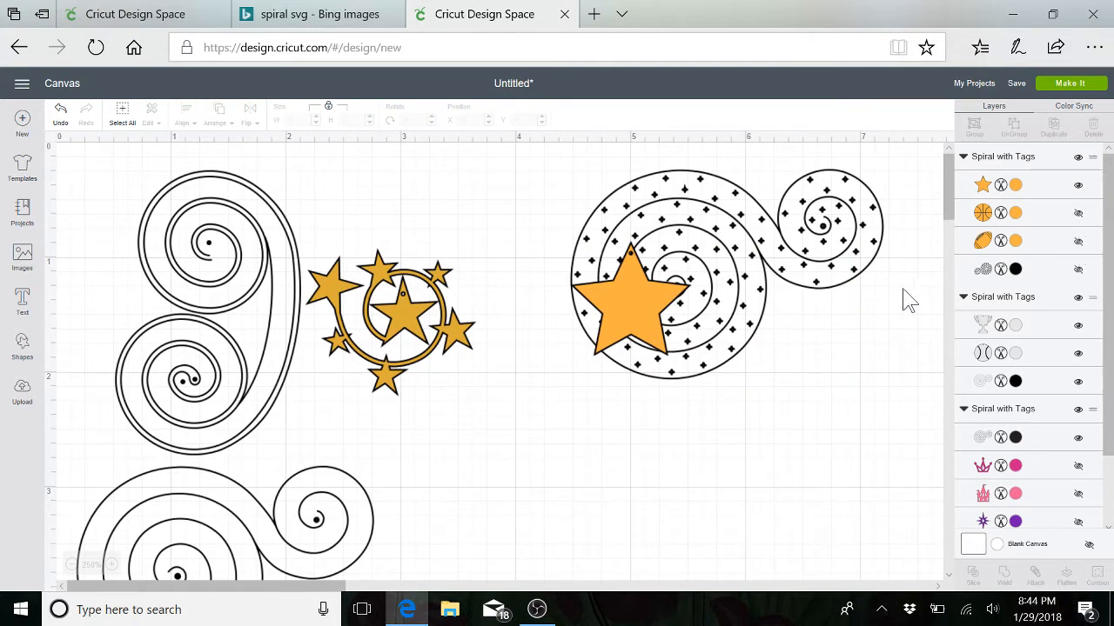
left_click(1078, 271)
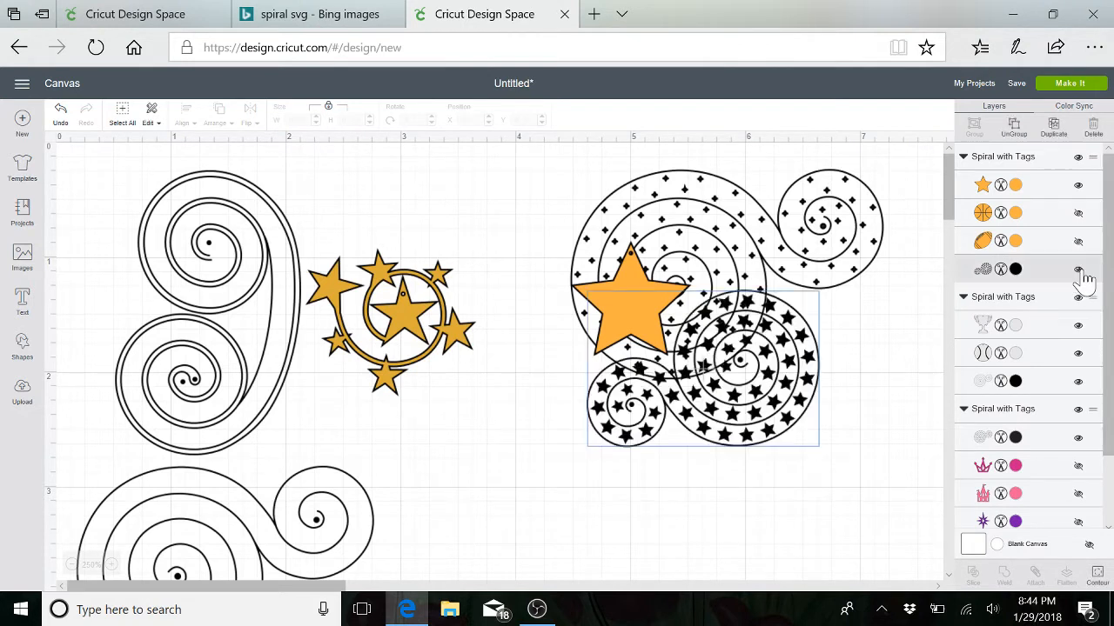
left_click(1079, 185)
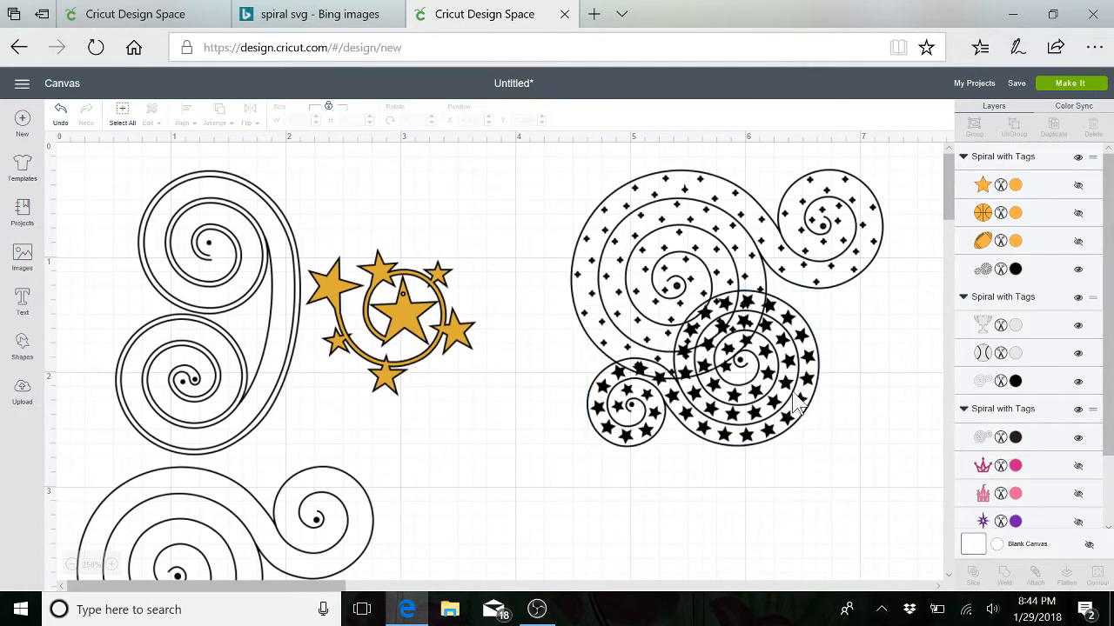
left_click_drag(769, 434, 840, 522)
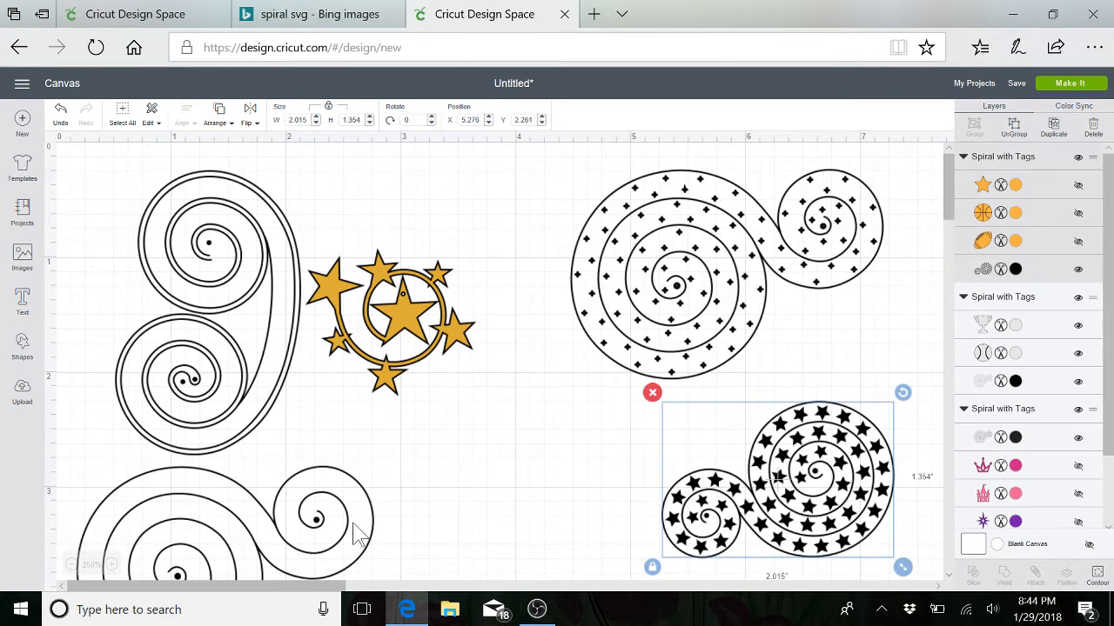
Step: Move the plain spiral set beneath the gold stars and hide its baseball and trophy layers
left_click_drag(250, 540, 442, 487)
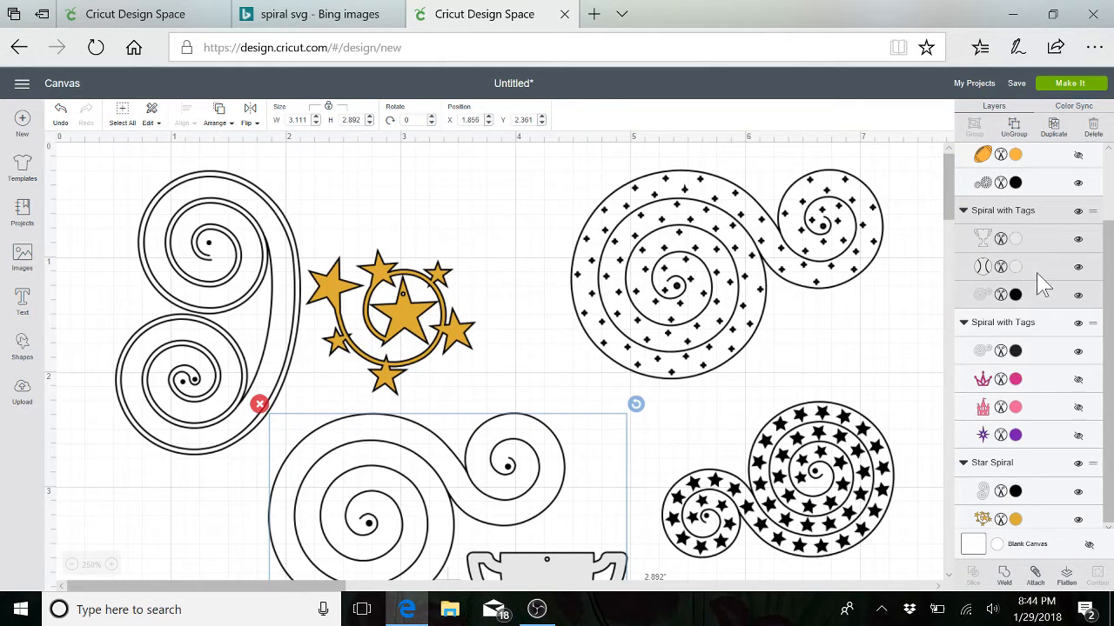
left_click(1078, 268)
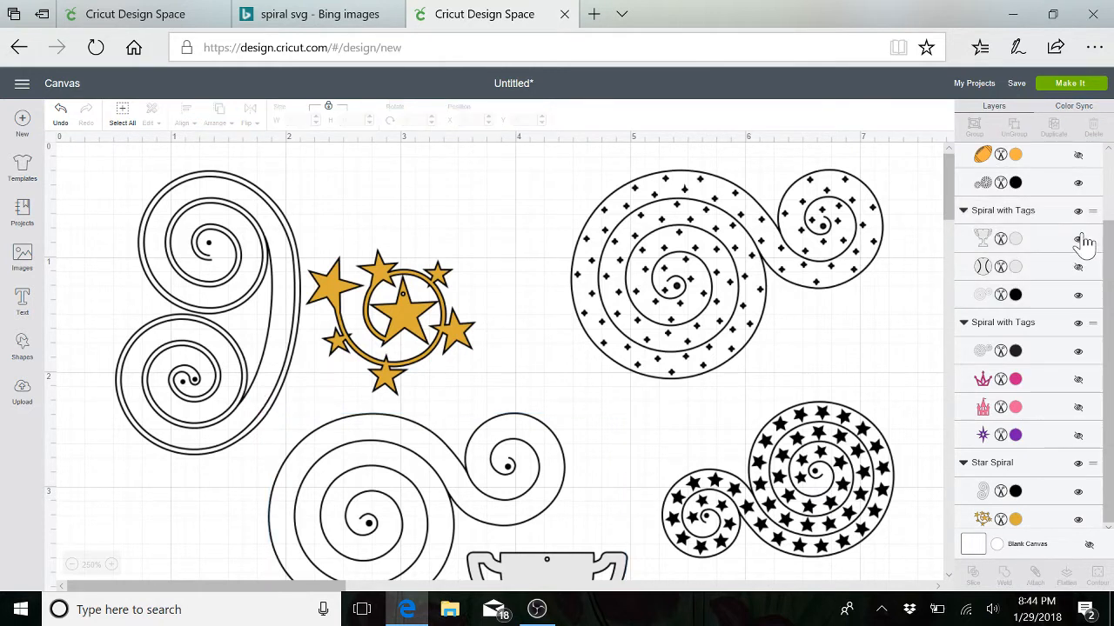
left_click(1079, 241)
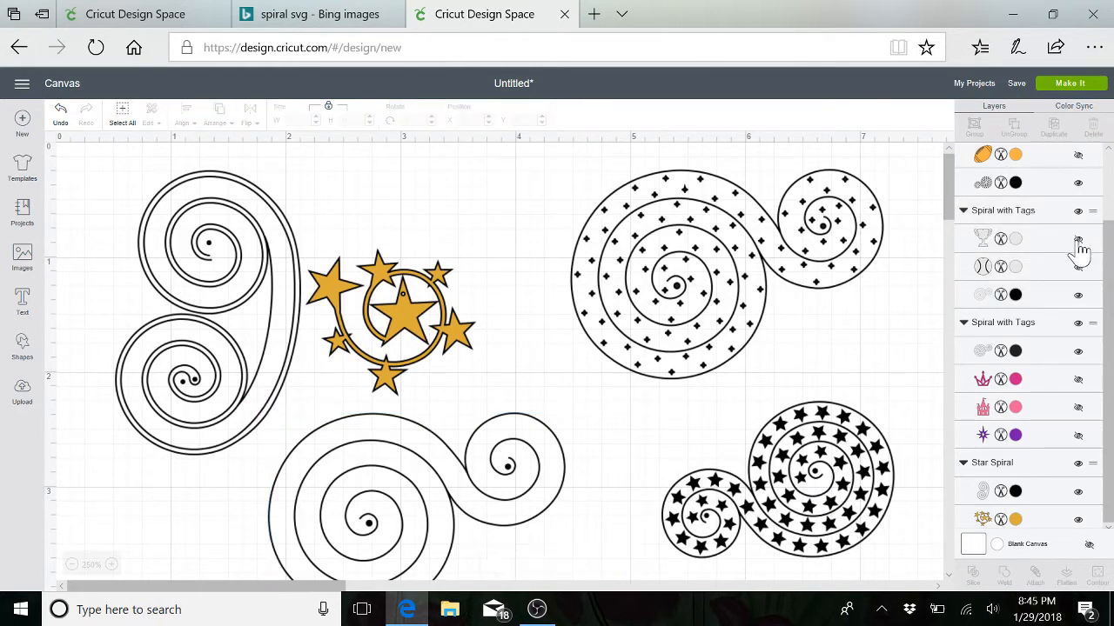
Step: Hide the star-patterned and cross-patterned spiral layers, keeping the plain spiral and Star Spiral shown
scroll(1040, 305, "up", 2)
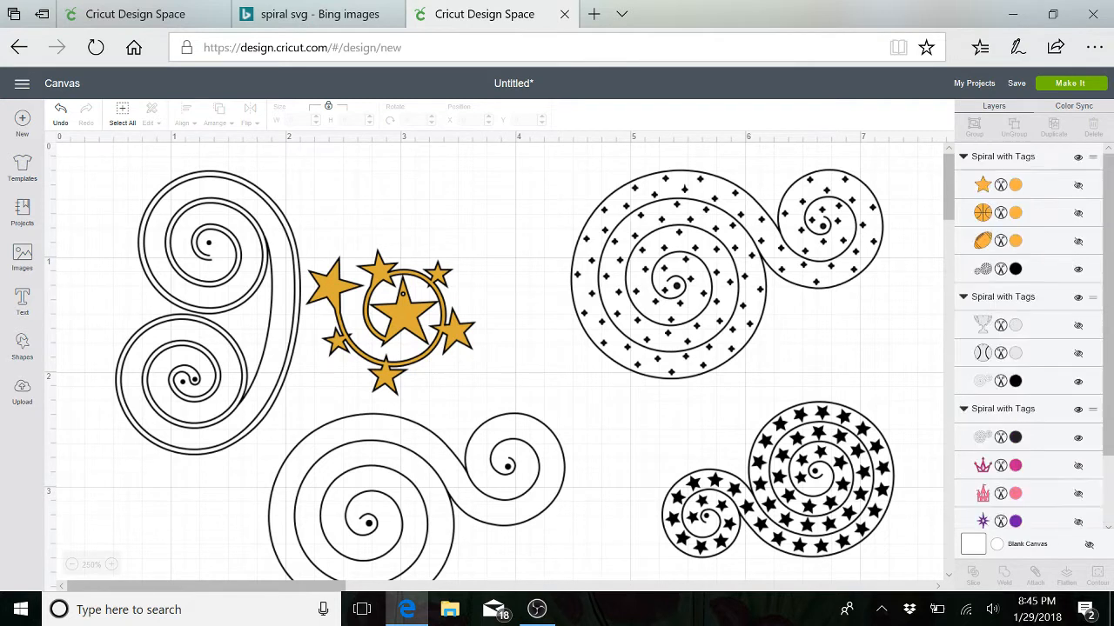
left_click(1078, 270)
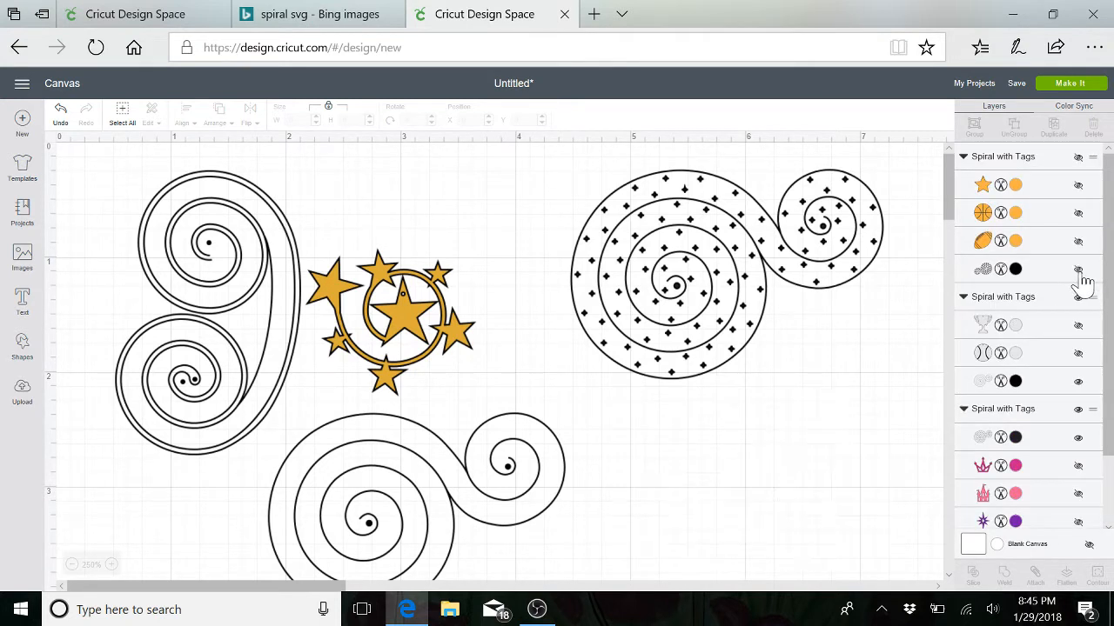
left_click(1078, 440)
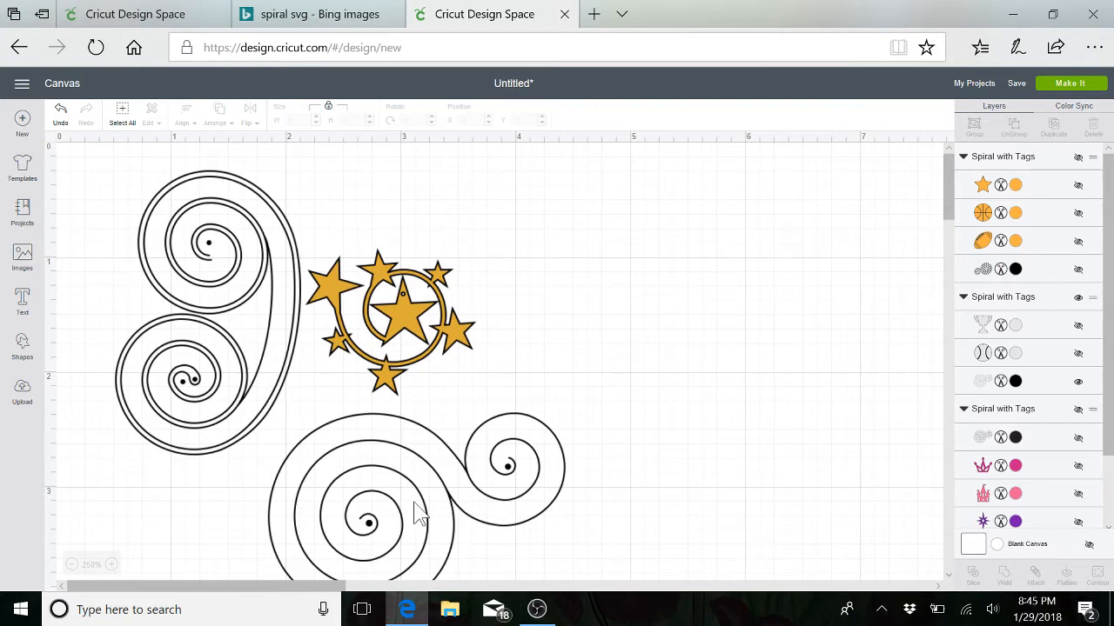
Step: Move the plain spiral to the right of the gold stars and shift the Star Spiral image slightly up and left
left_click_drag(415, 516, 693, 291)
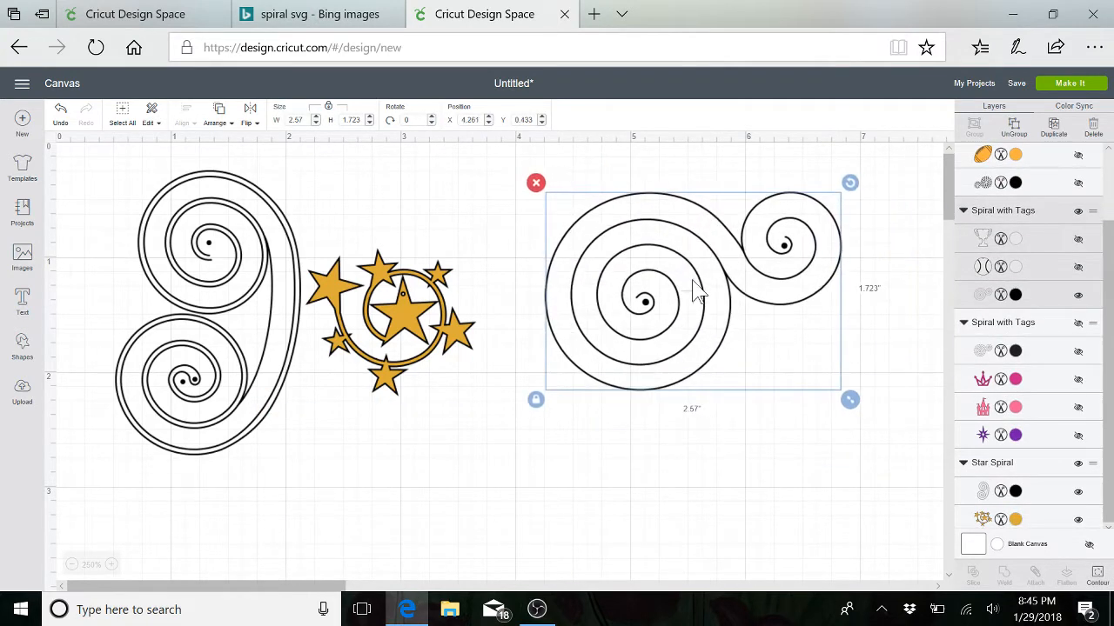
left_click_drag(397, 309, 361, 284)
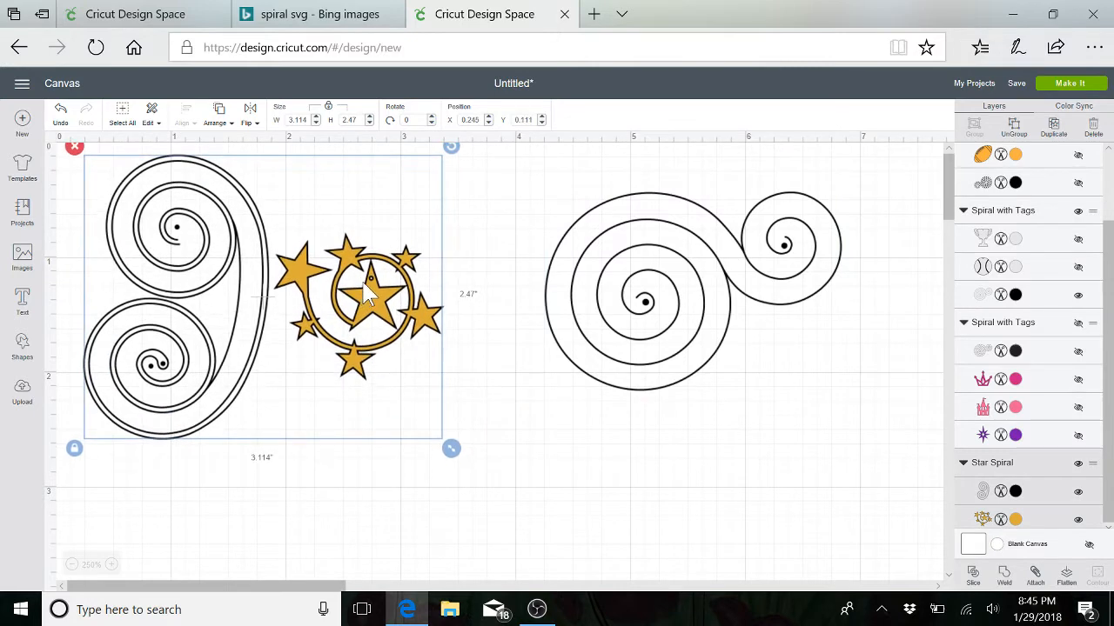
left_click(532, 429)
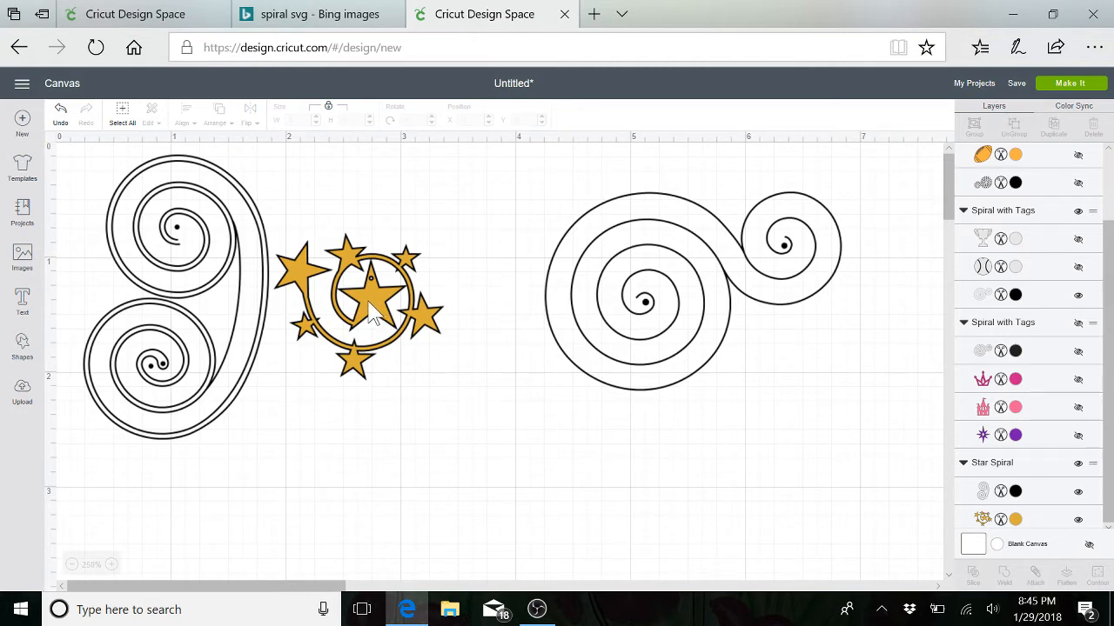
mouse_move(371, 313)
left_mouse_down()
mouse_move(389, 324)
mouse_move(376, 301)
mouse_move(383, 309)
left_mouse_up()
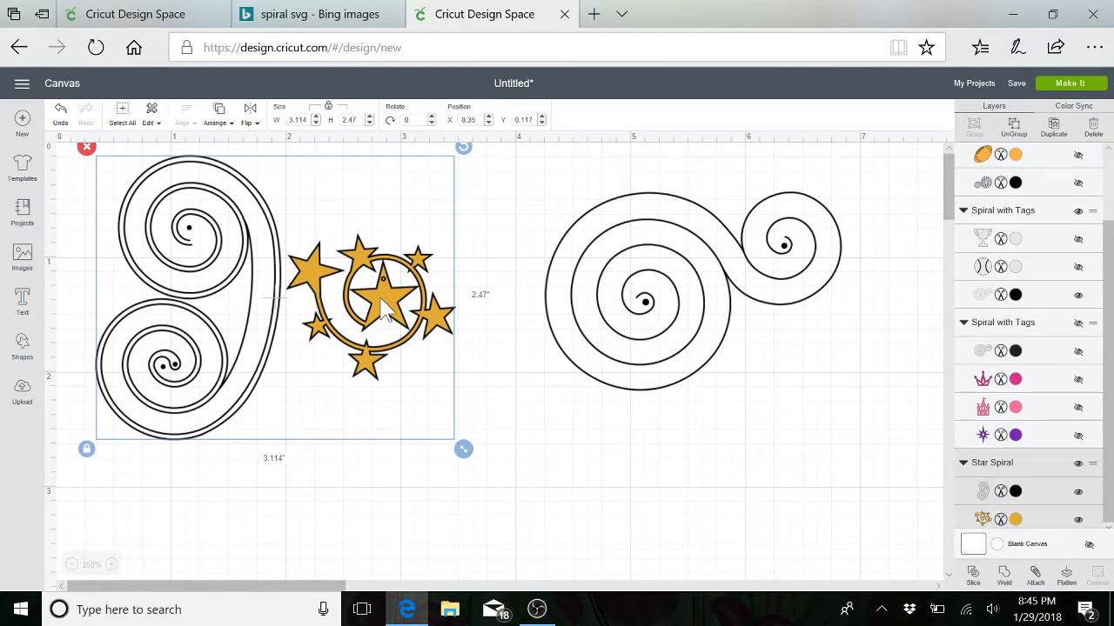
left_click(500, 376)
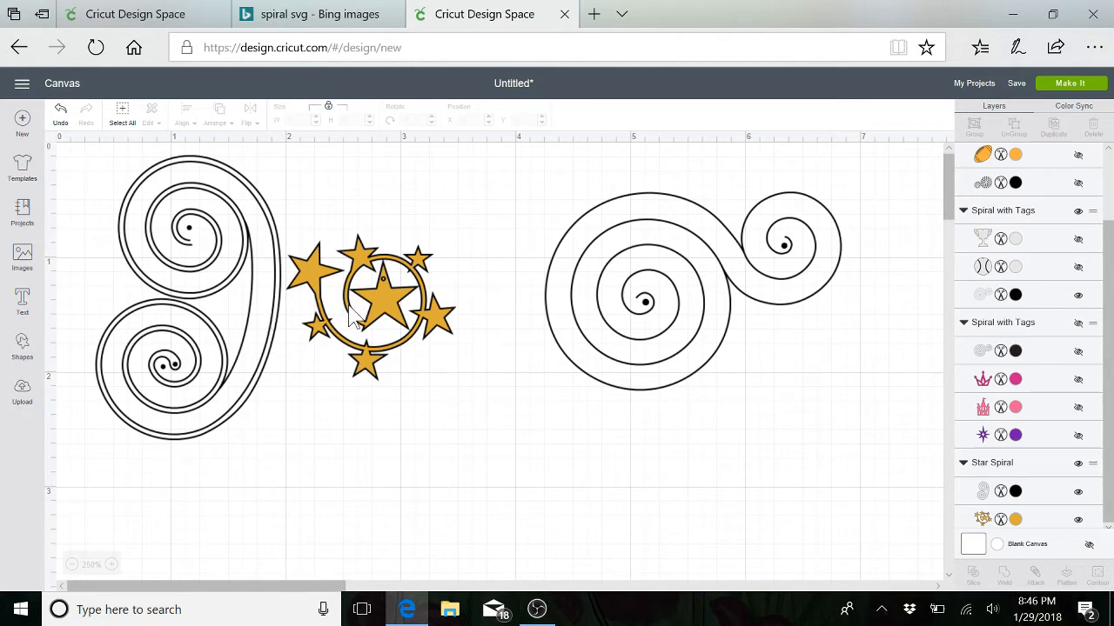
Step: Hide both the black spiral and gold star layers of the Star Spiral image
left_click(389, 315)
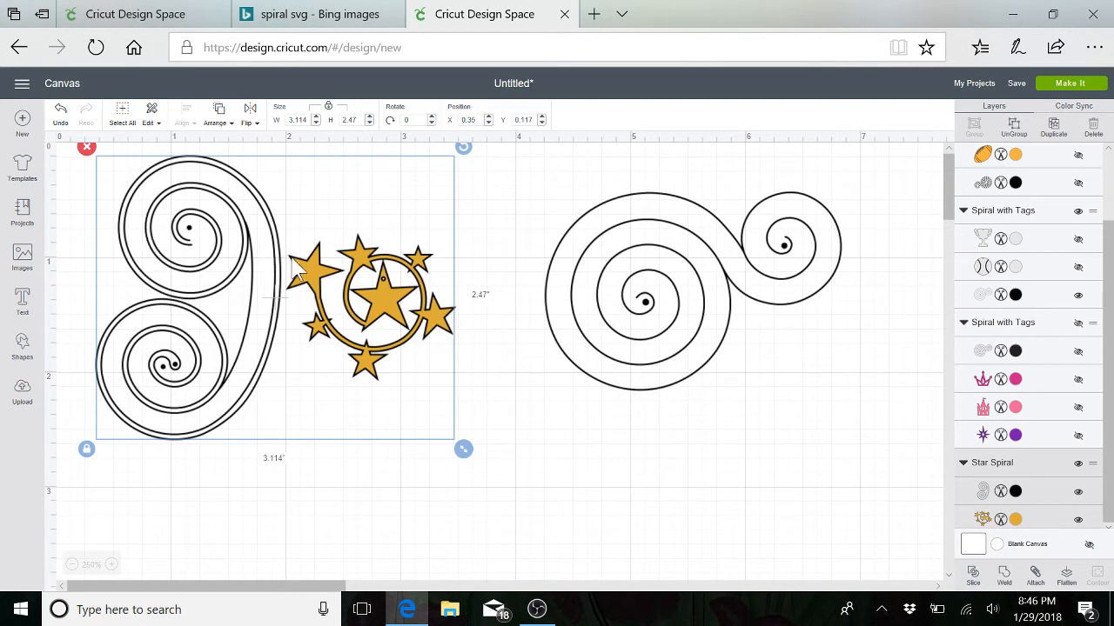
left_click(1078, 492)
left_click(1079, 493)
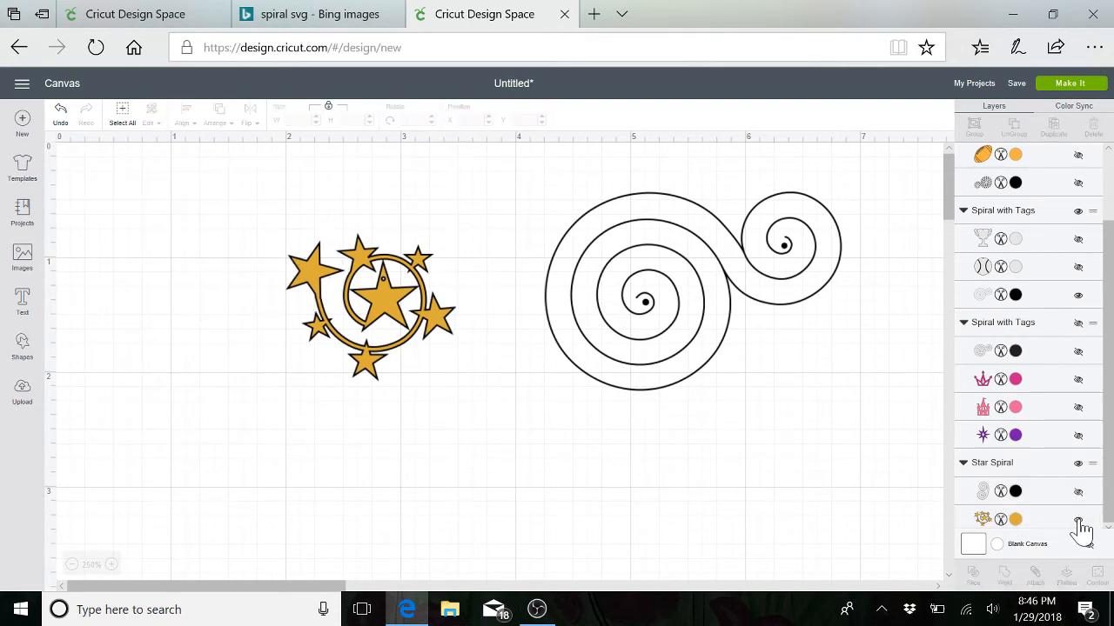
left_click(1078, 519)
Step: Move the plain spiral near the canvas's upper-left corner and enlarge it to about 5.09 × 3.41 inches
left_click_drag(720, 321, 305, 296)
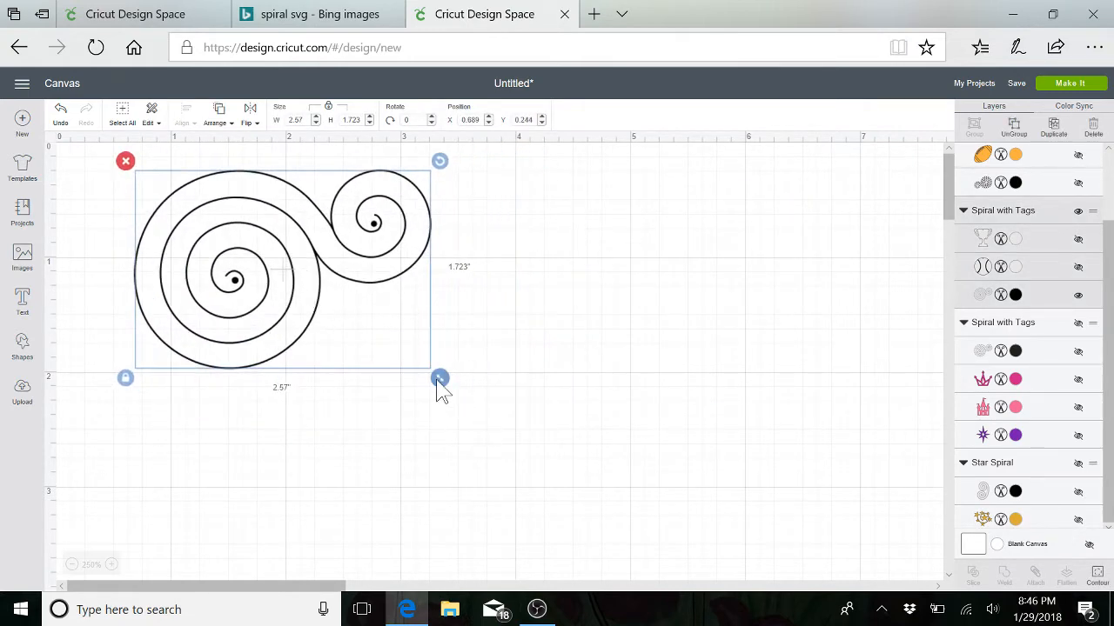
left_click_drag(443, 386, 736, 460)
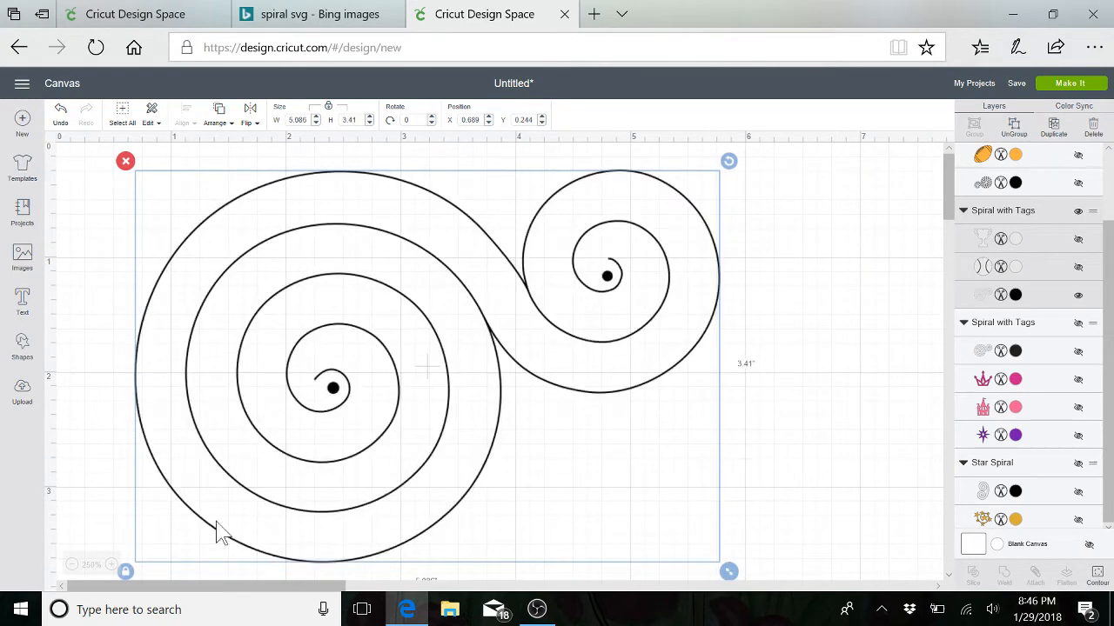
Step: Add a heart shape about 0.58 × 0.55 inches over the large spiral and color it purple (#7719AF)
left_click(25, 348)
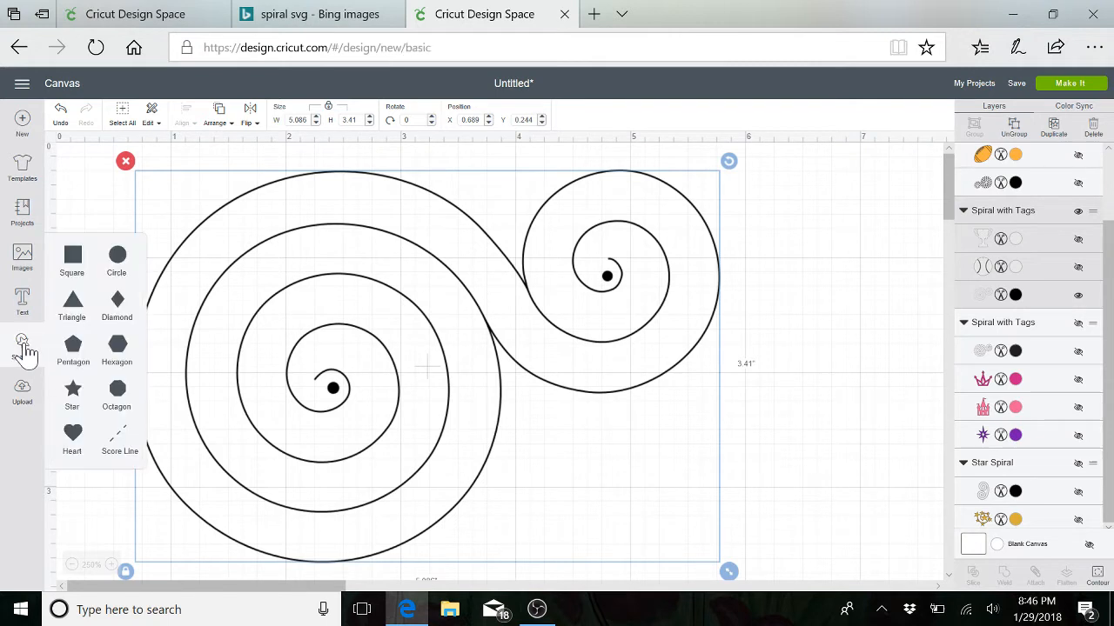
left_click(75, 439)
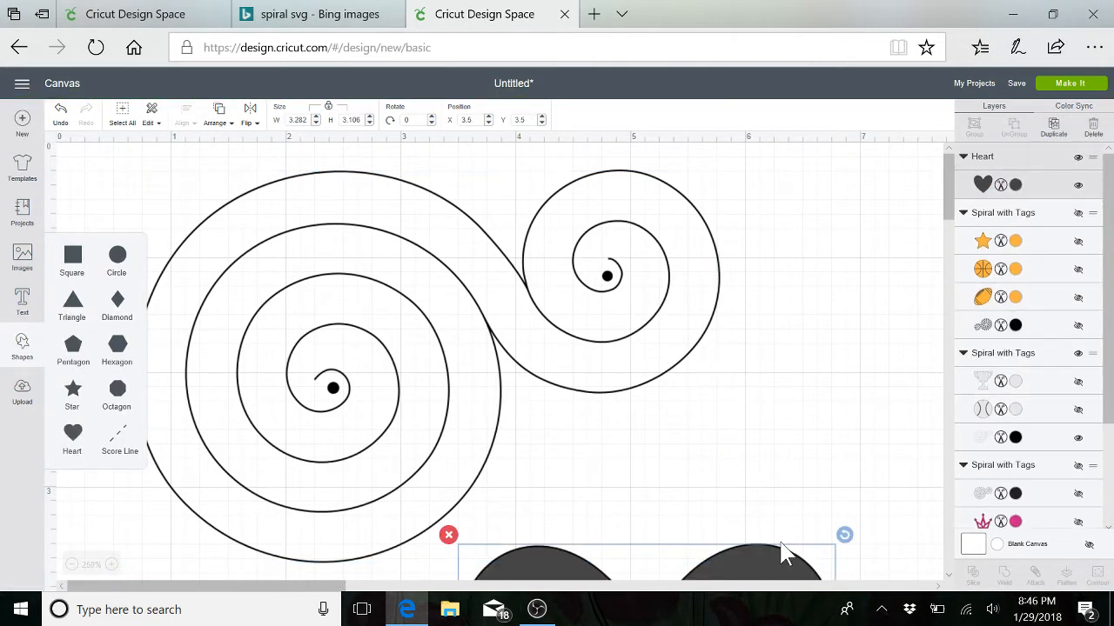
left_click_drag(763, 565, 453, 214)
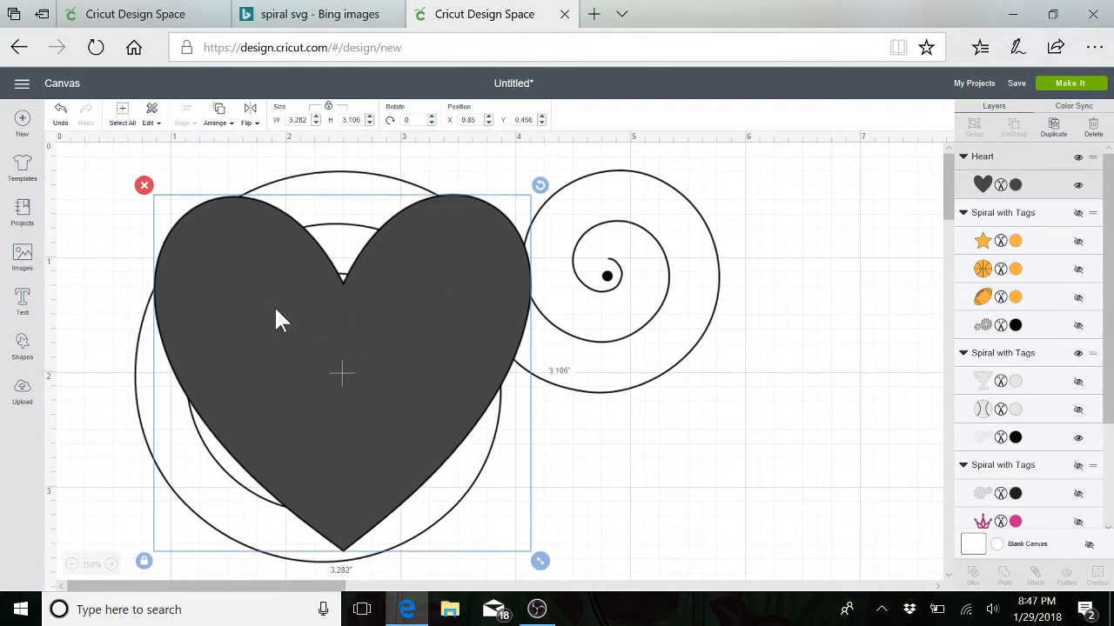
left_click_drag(539, 561, 248, 295)
left_click_drag(230, 269, 231, 270)
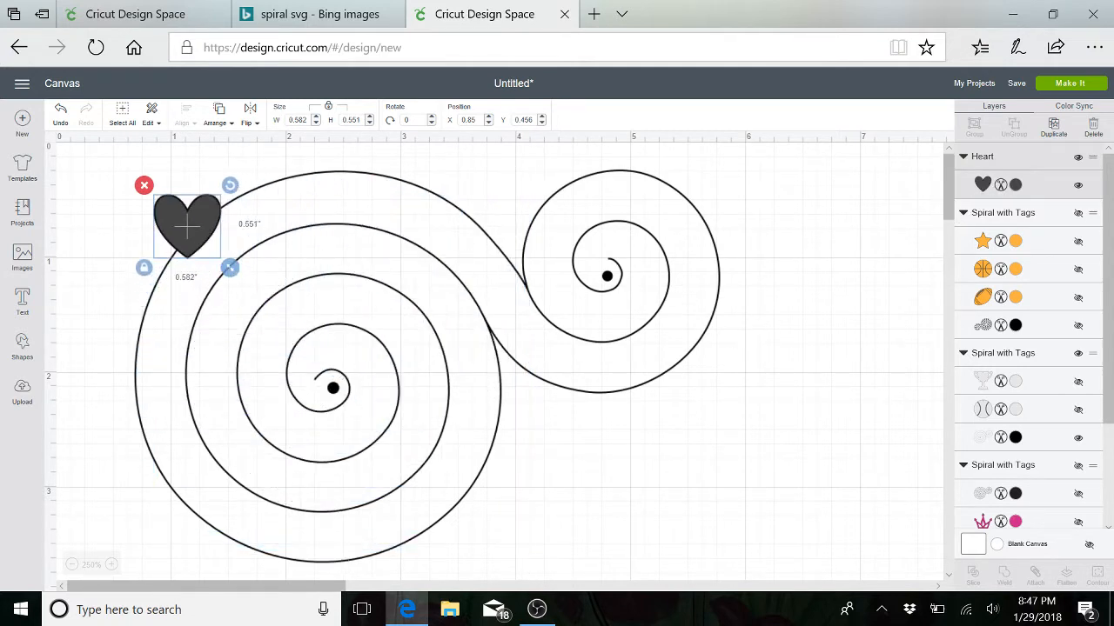
left_click(1012, 184)
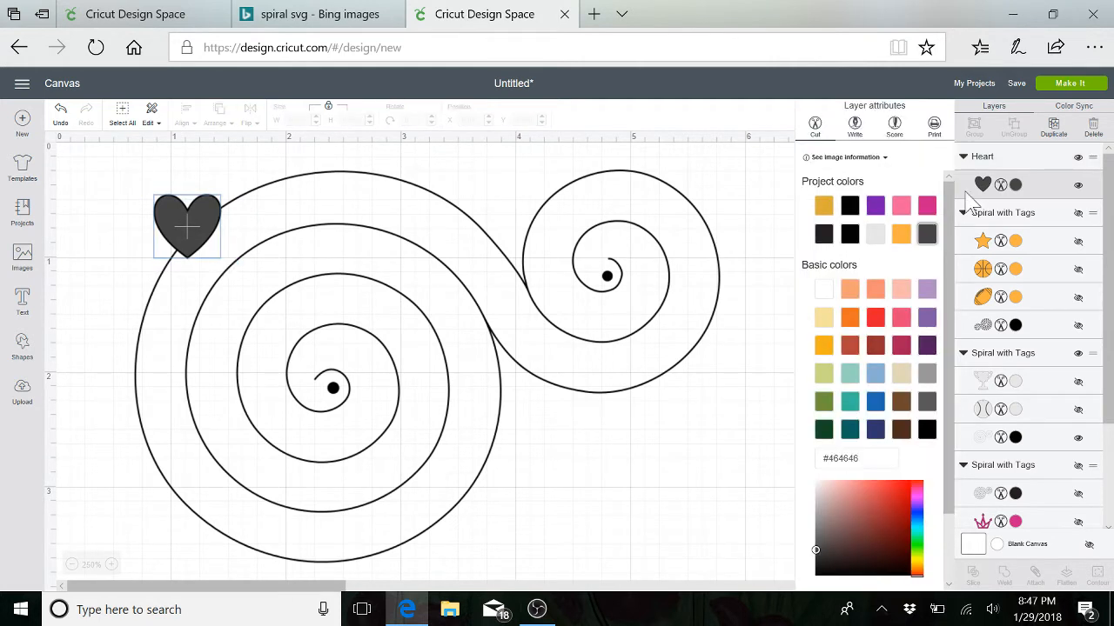
left_click(877, 207)
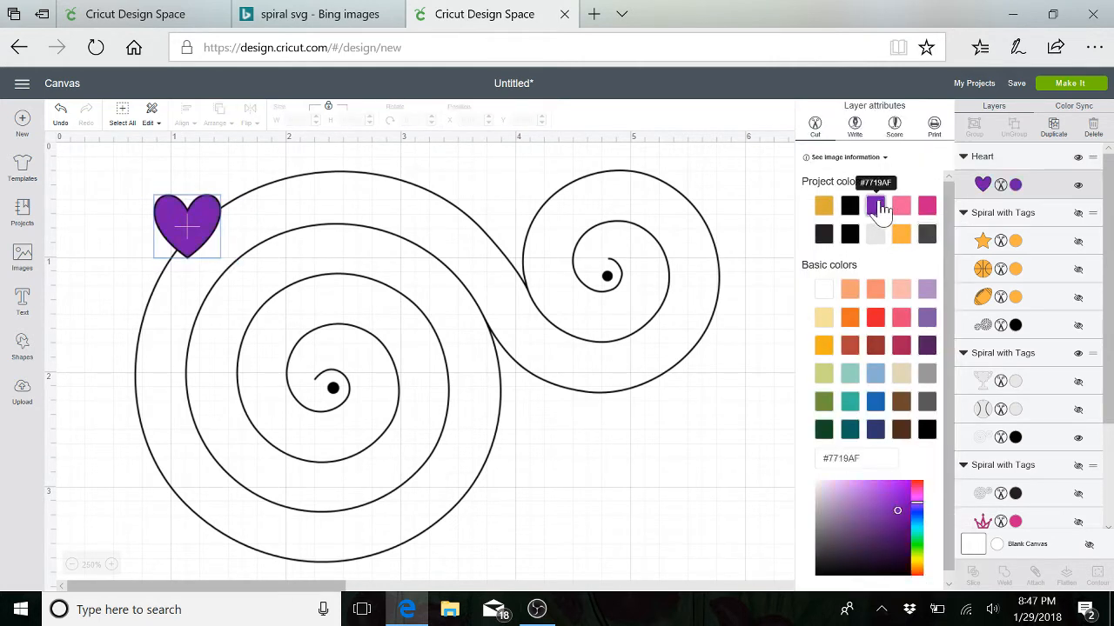
Step: Shrink the purple heart to about 0.35 inches, rotated about 15°, and fit it between the small spiral's two lowest lines
left_click_drag(176, 216, 720, 442)
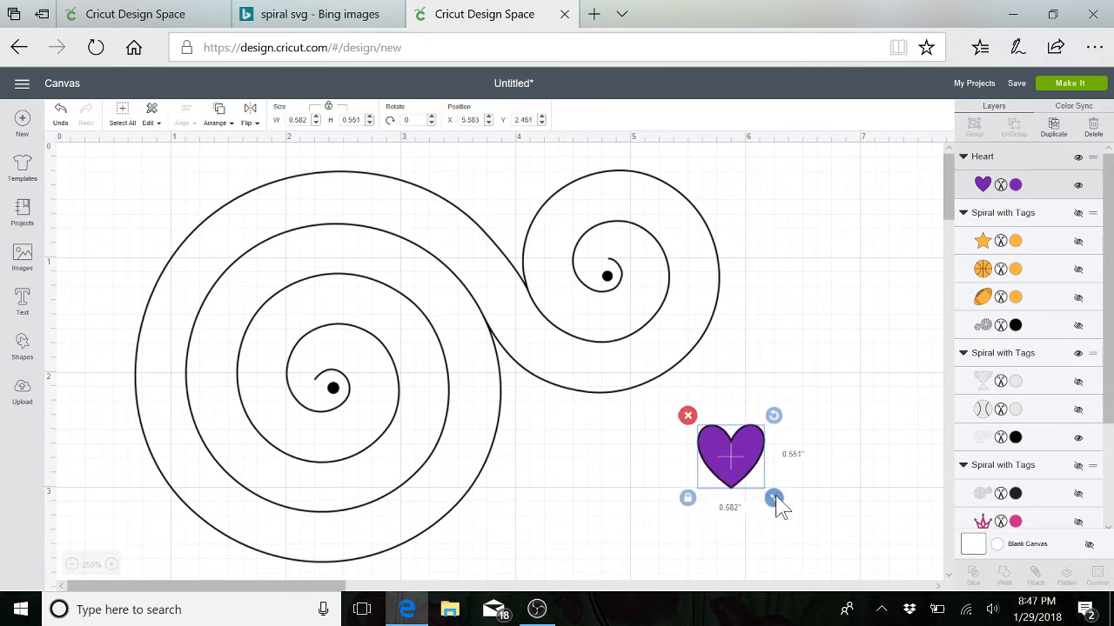
left_click_drag(776, 497, 624, 353)
left_click(624, 352)
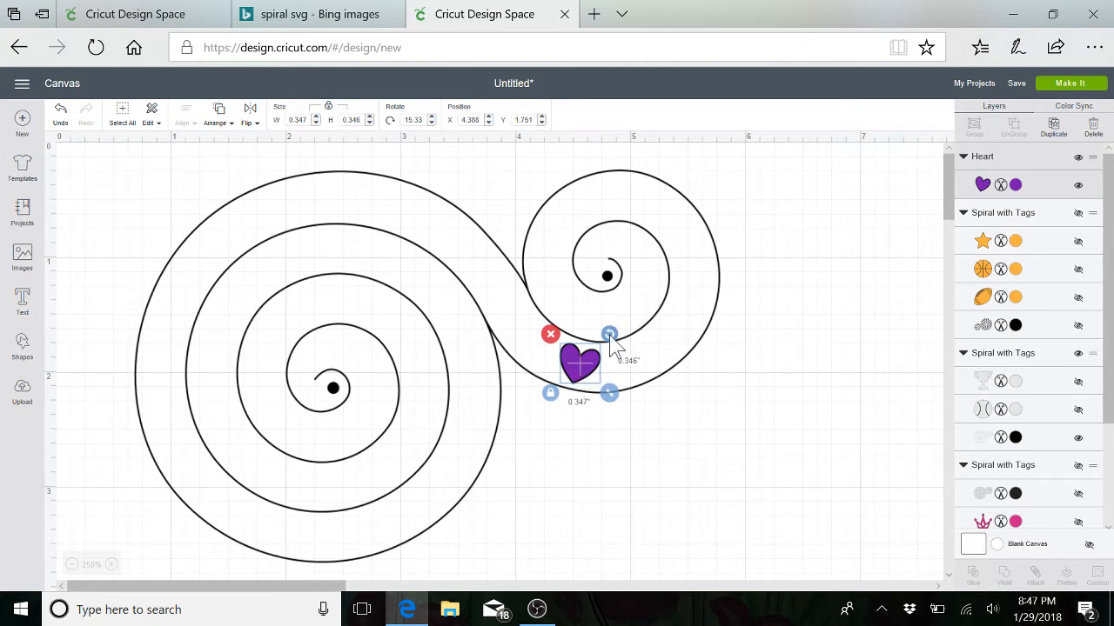
Step: Duplicate the heart and place the copy right of the first inside the small spiral's lower band, rotated to about 329°
left_click(1055, 131)
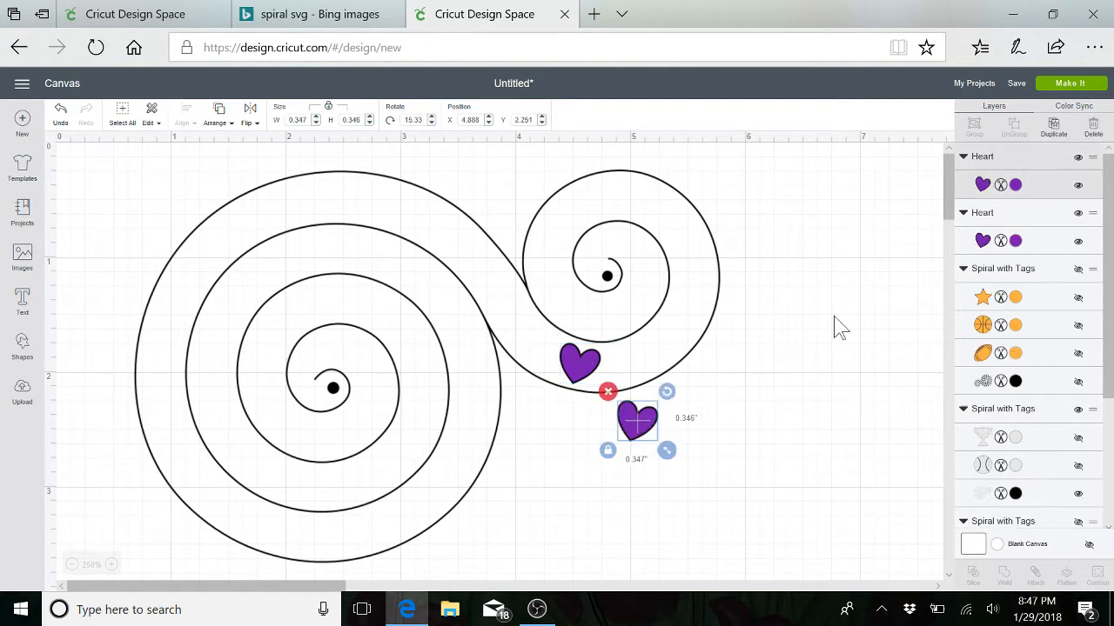
left_click_drag(646, 428, 649, 374)
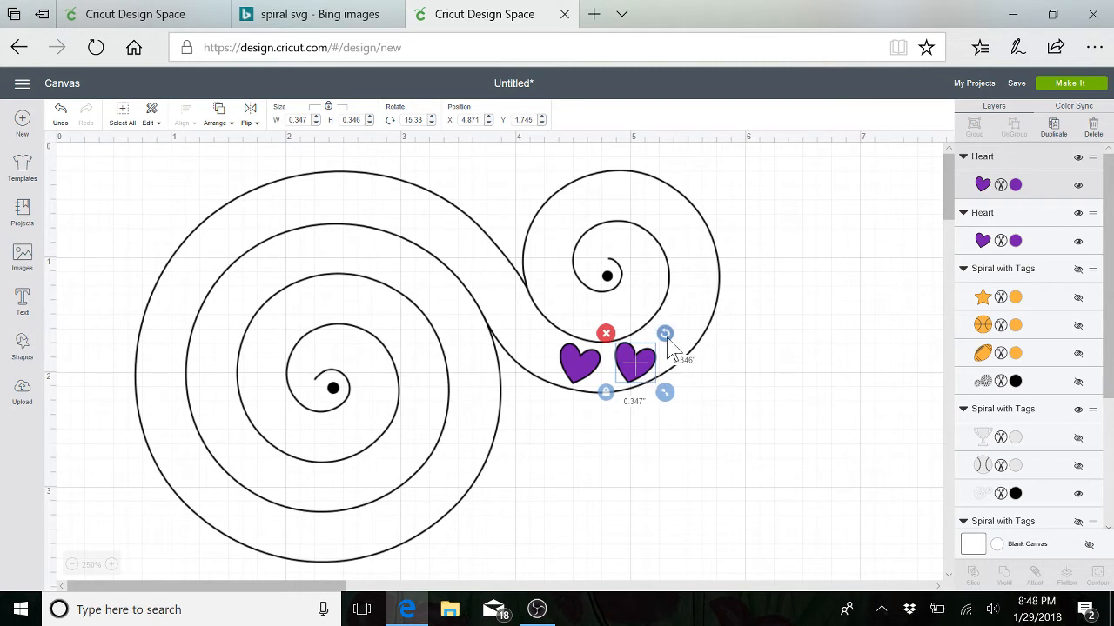
left_click_drag(667, 331, 636, 324)
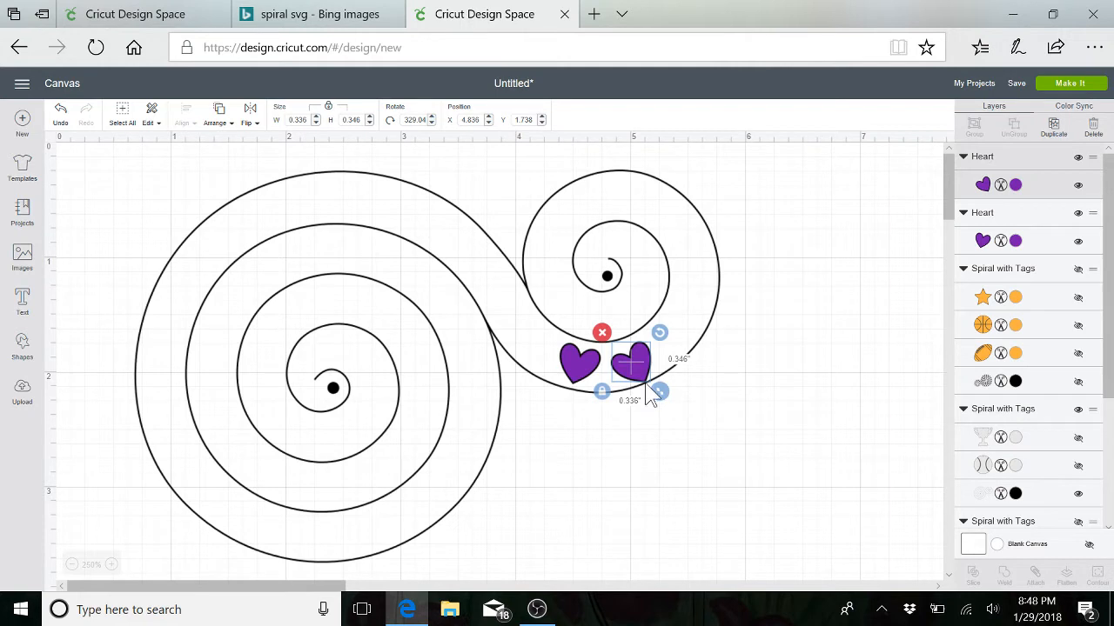
left_click_drag(639, 363, 641, 365)
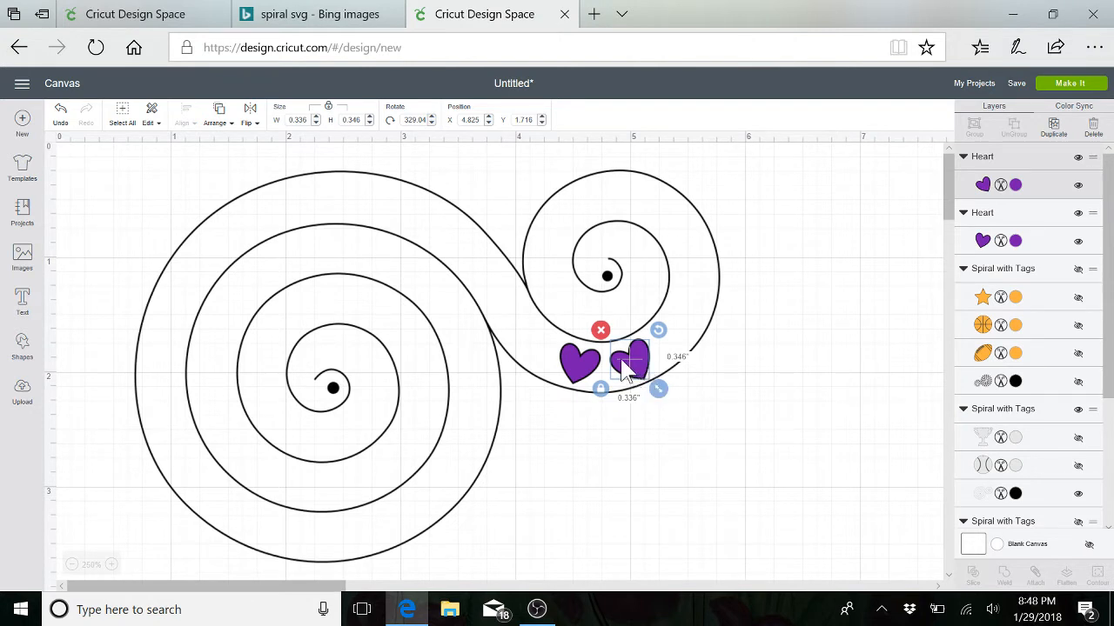
left_click_drag(621, 362, 628, 359)
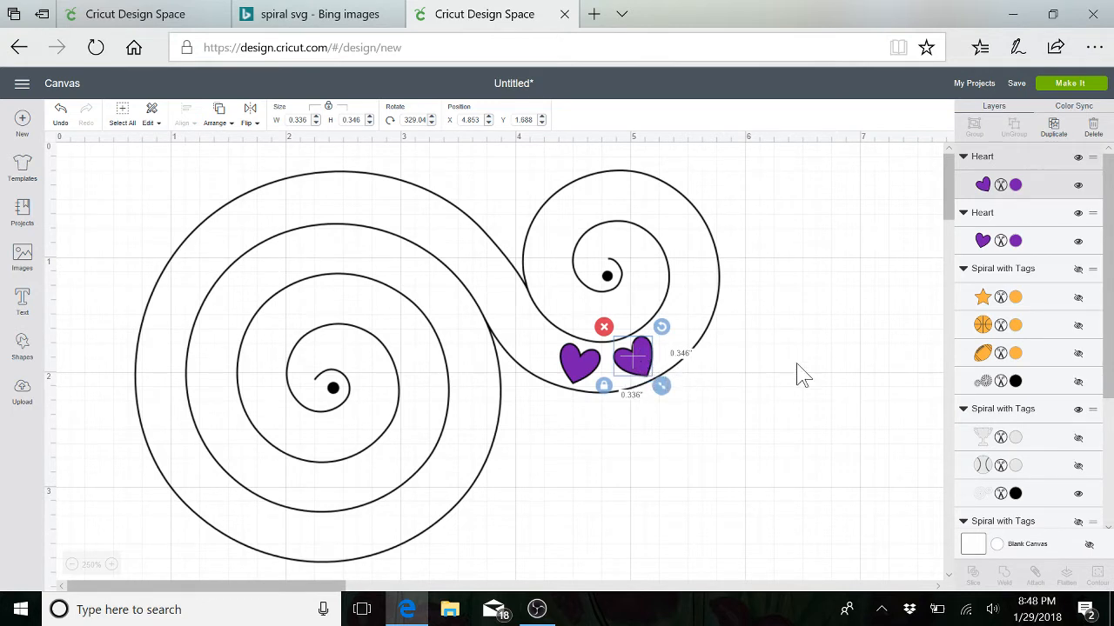
Step: Move the spiral well below the two purple hearts so they stand clear of it
left_click(1039, 244, "shift")
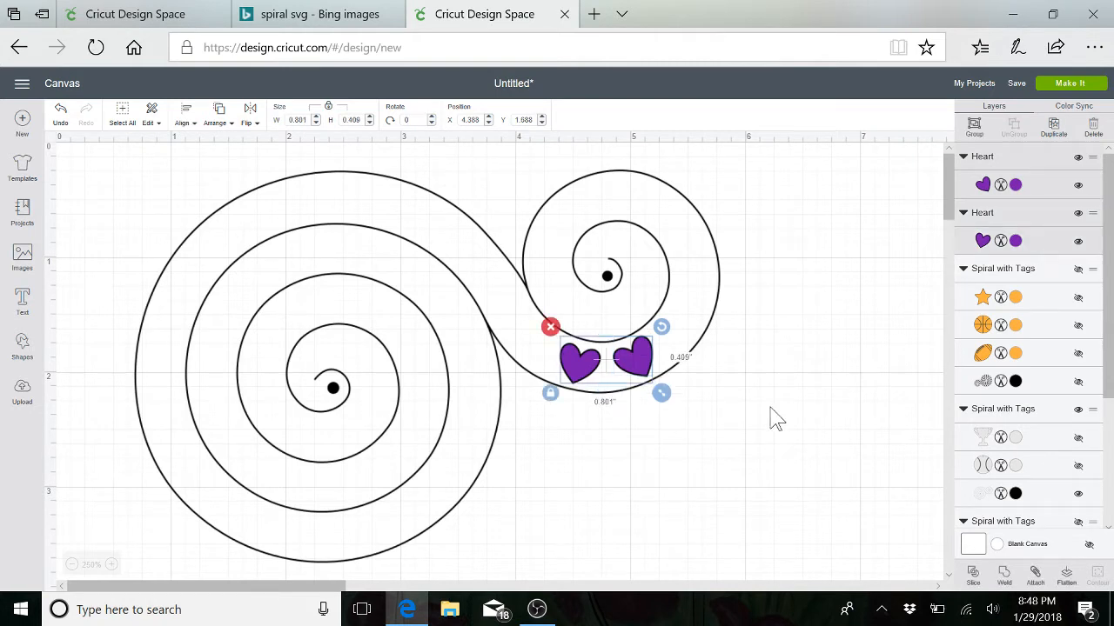
left_click(776, 489)
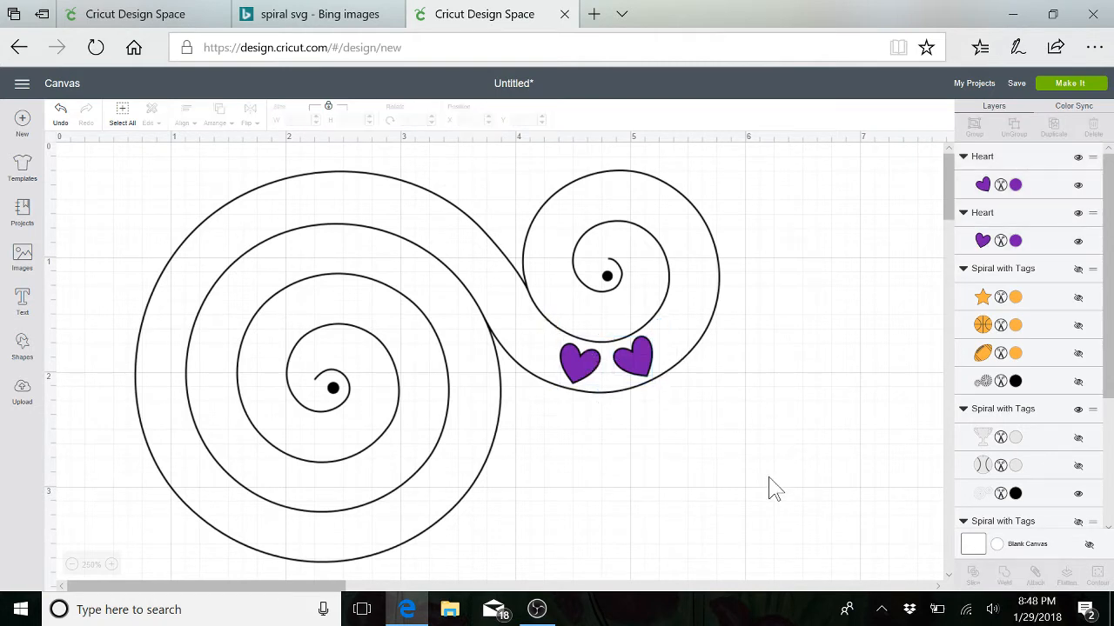
mouse_move(678, 364)
left_mouse_down()
mouse_move(610, 351)
mouse_move(697, 370)
mouse_move(592, 355)
mouse_move(635, 360)
mouse_move(353, 450)
mouse_move(666, 347)
left_mouse_up()
left_click(755, 378)
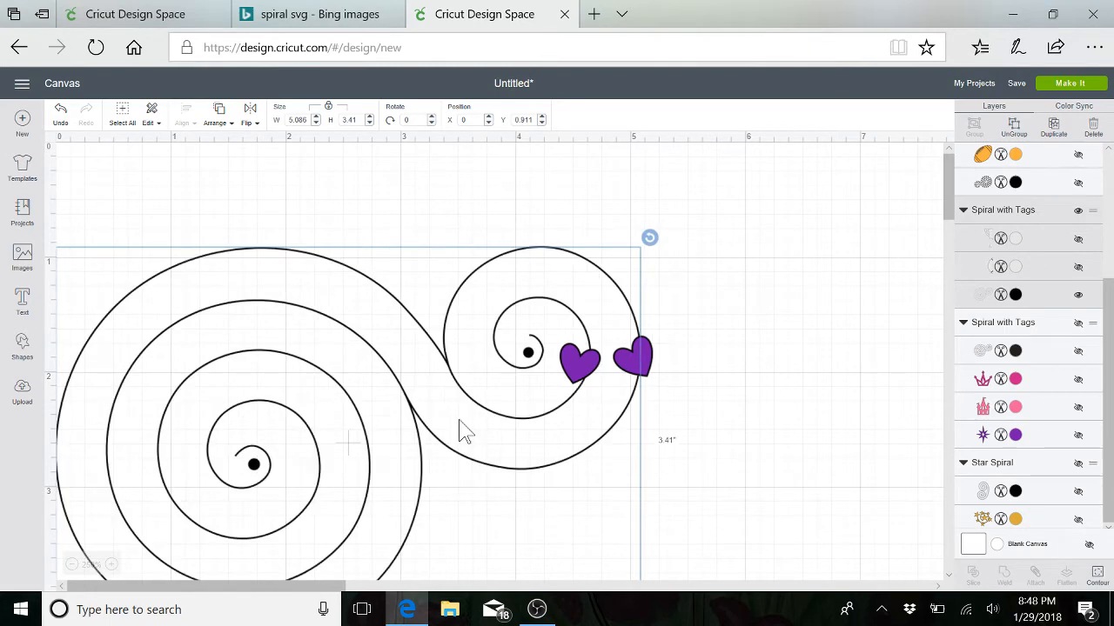
left_click_drag(460, 420, 665, 403)
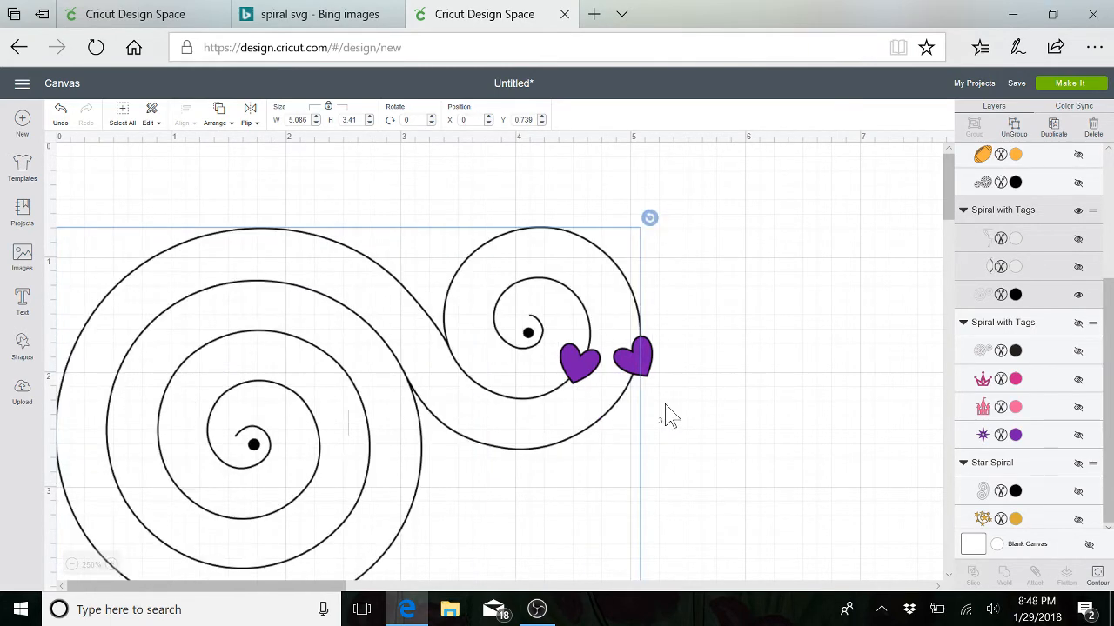
left_click_drag(504, 271, 419, 550)
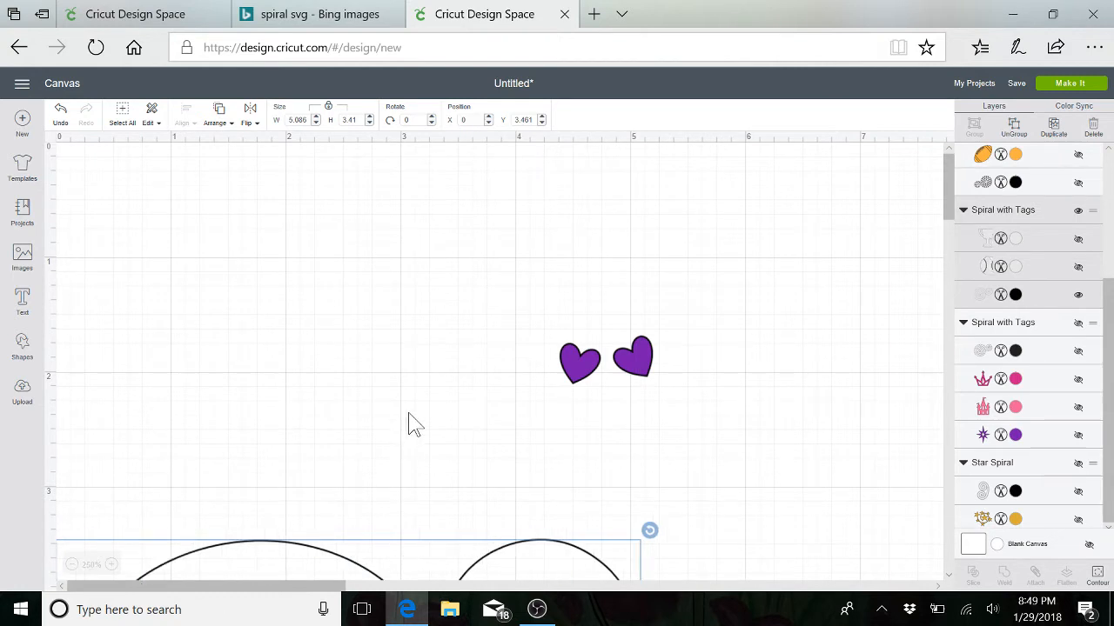
Step: Duplicate both purple hearts together and place the copied pair to the right, near the 7-inch mark
left_click_drag(684, 381, 510, 343)
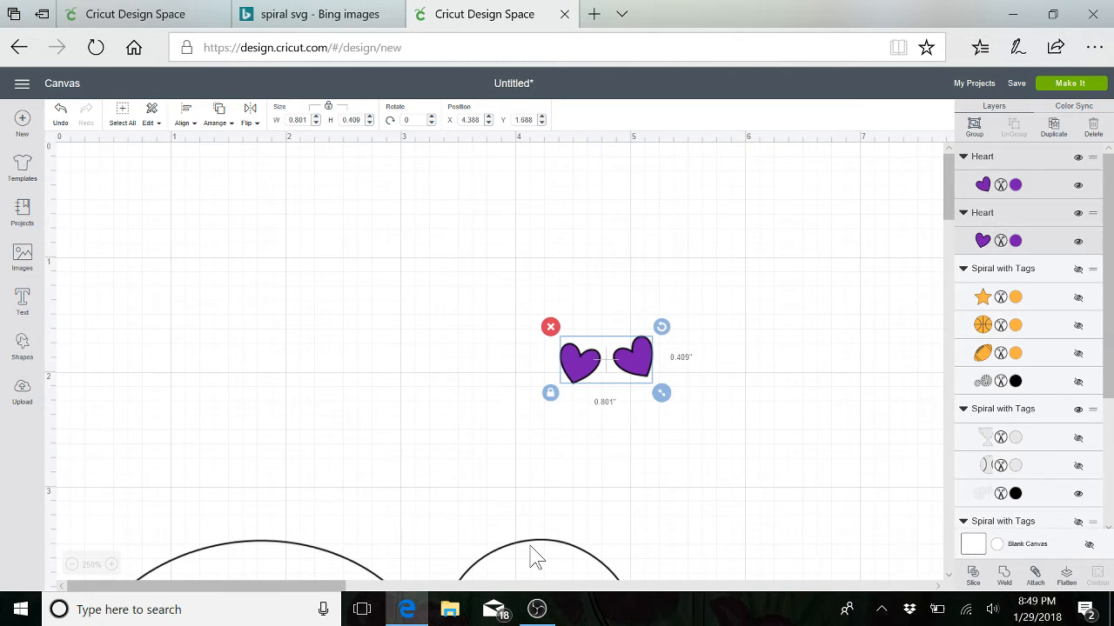
left_click(1052, 129)
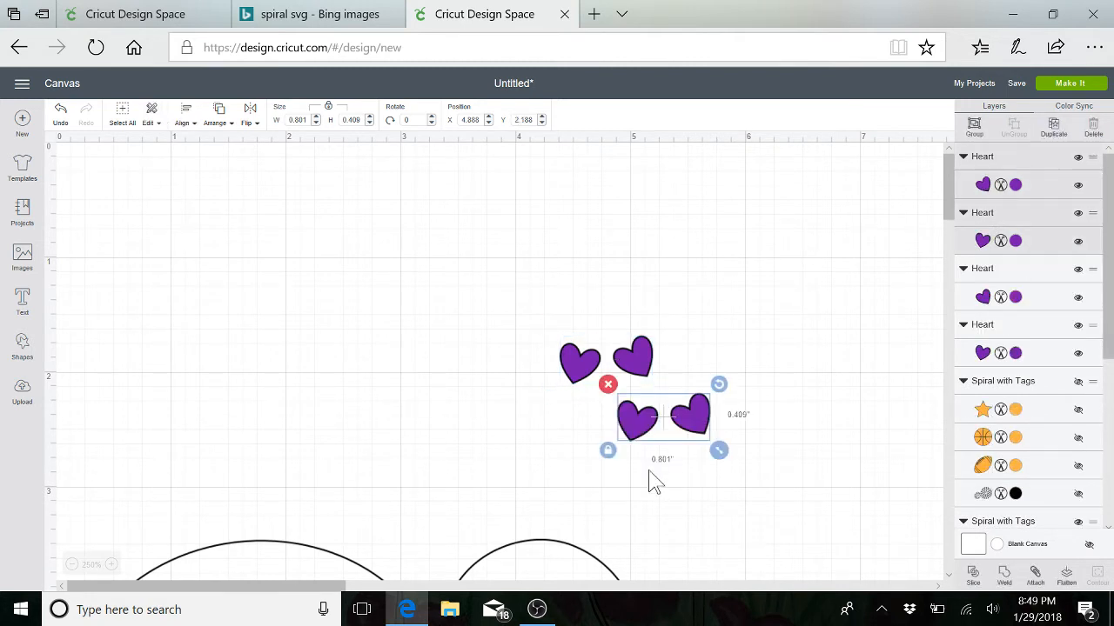
left_click_drag(659, 420, 889, 377)
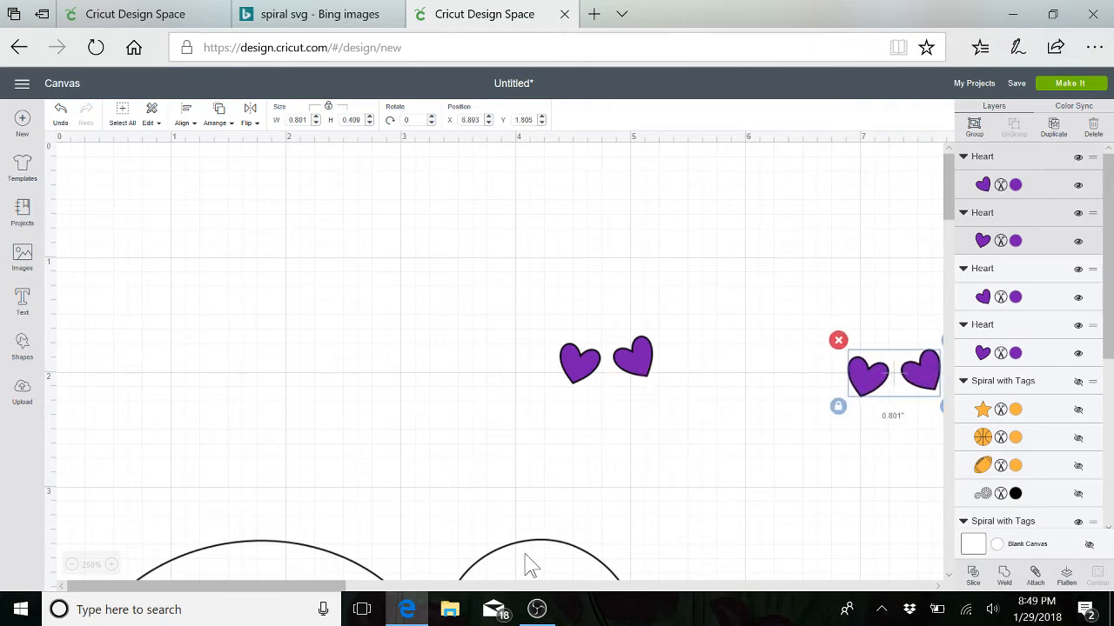
Step: Move the spiral back up so the original two hearts sit inside the small spiral's lower band
left_click_drag(526, 555, 603, 200)
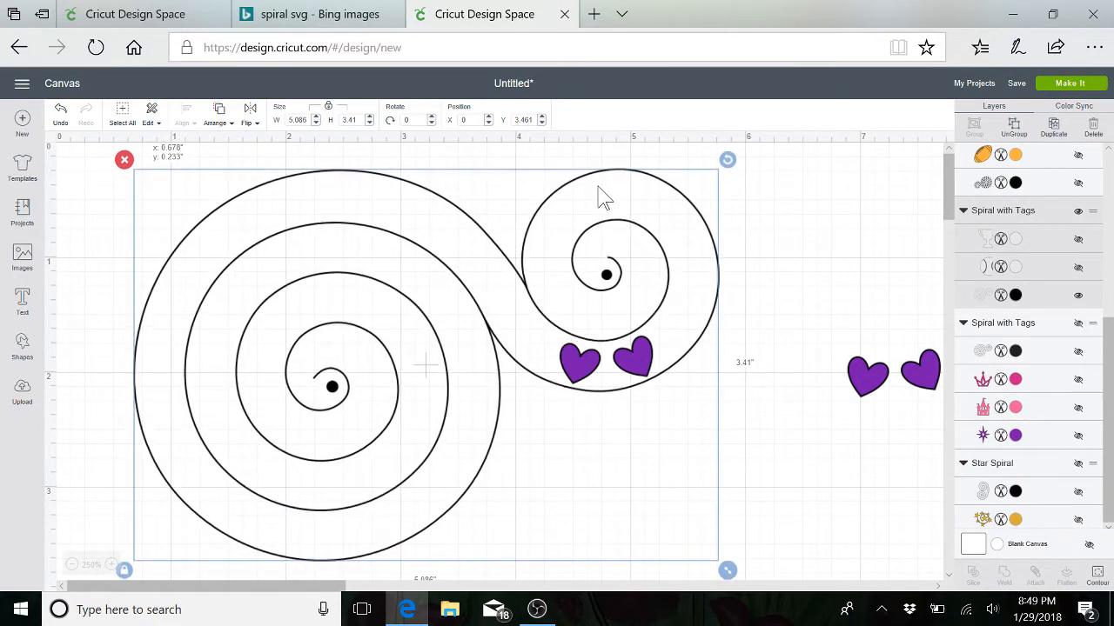
right_click(606, 198)
left_click(895, 393)
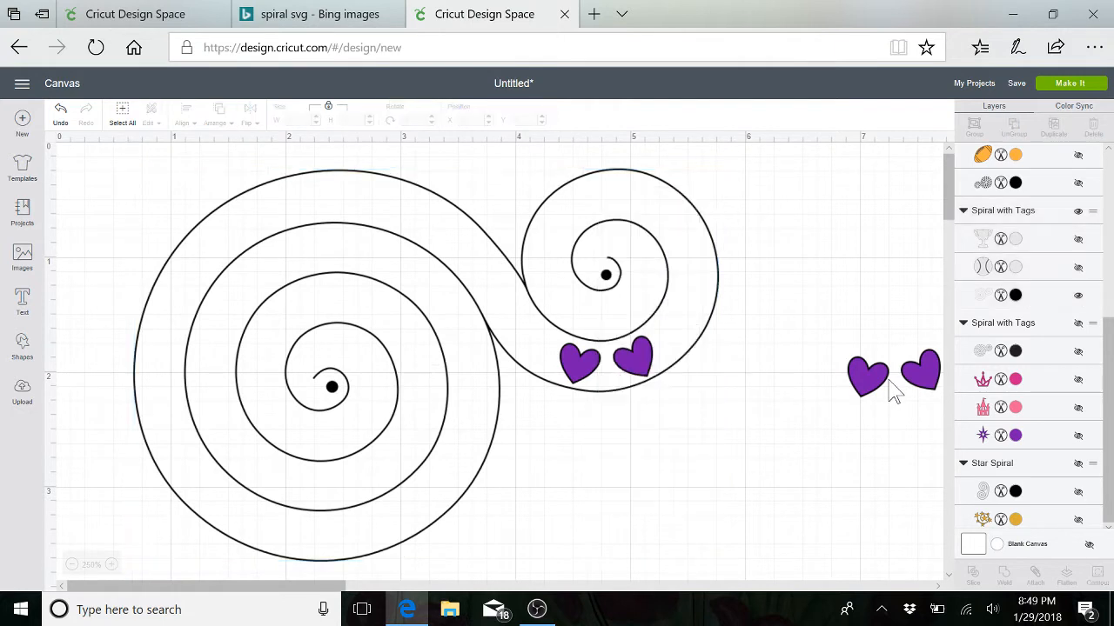
Step: Attach the two copied purple hearts to each other
left_click(881, 380)
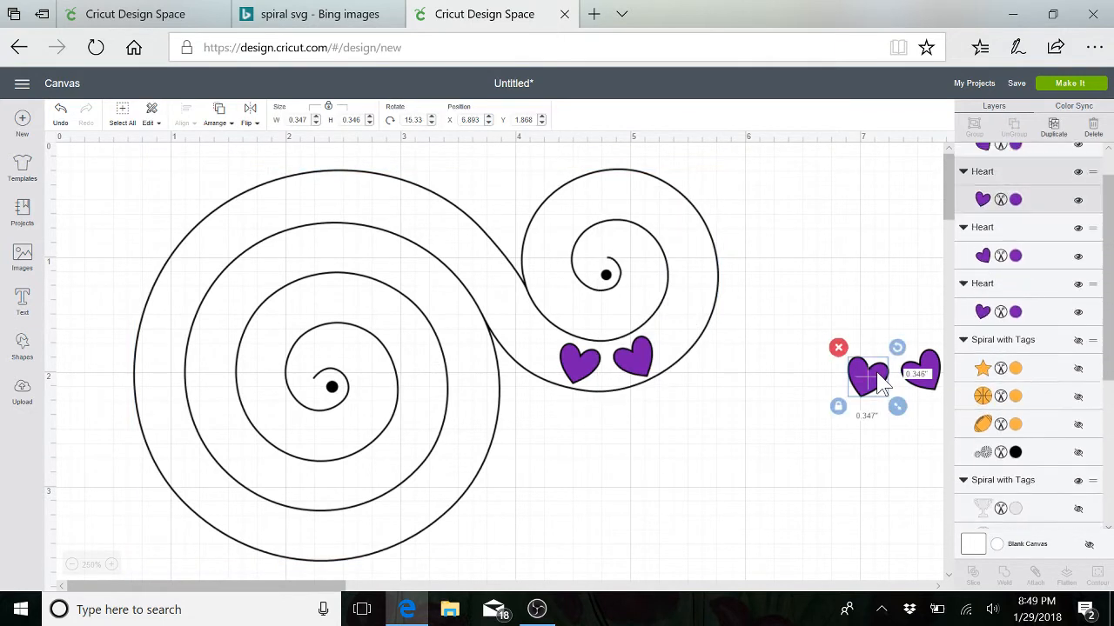
left_click_drag(933, 421, 825, 349)
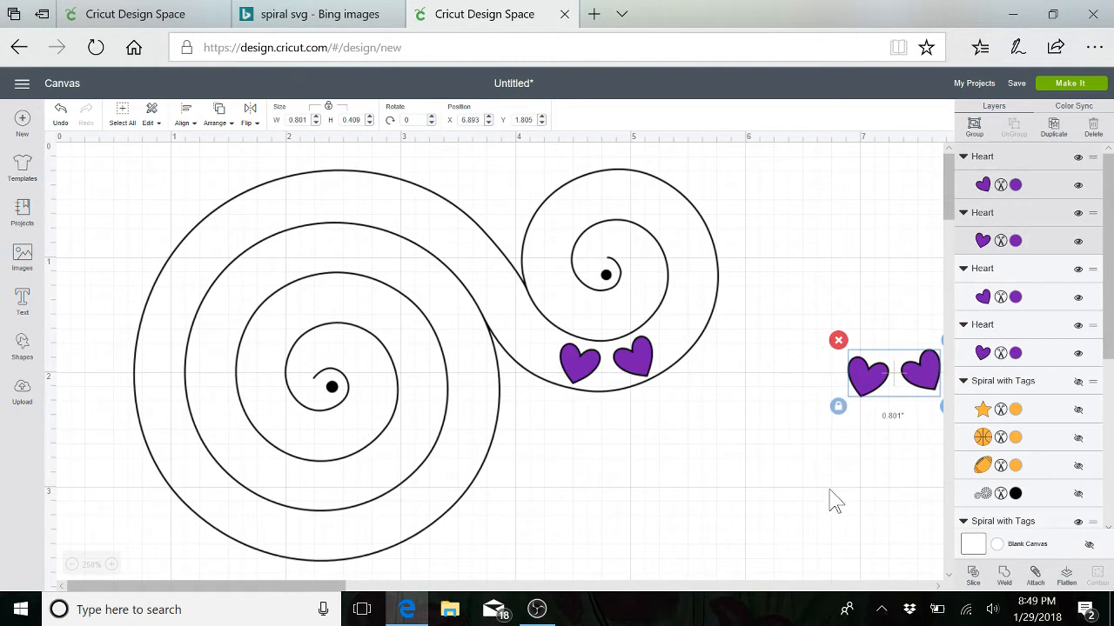
left_click(1035, 576)
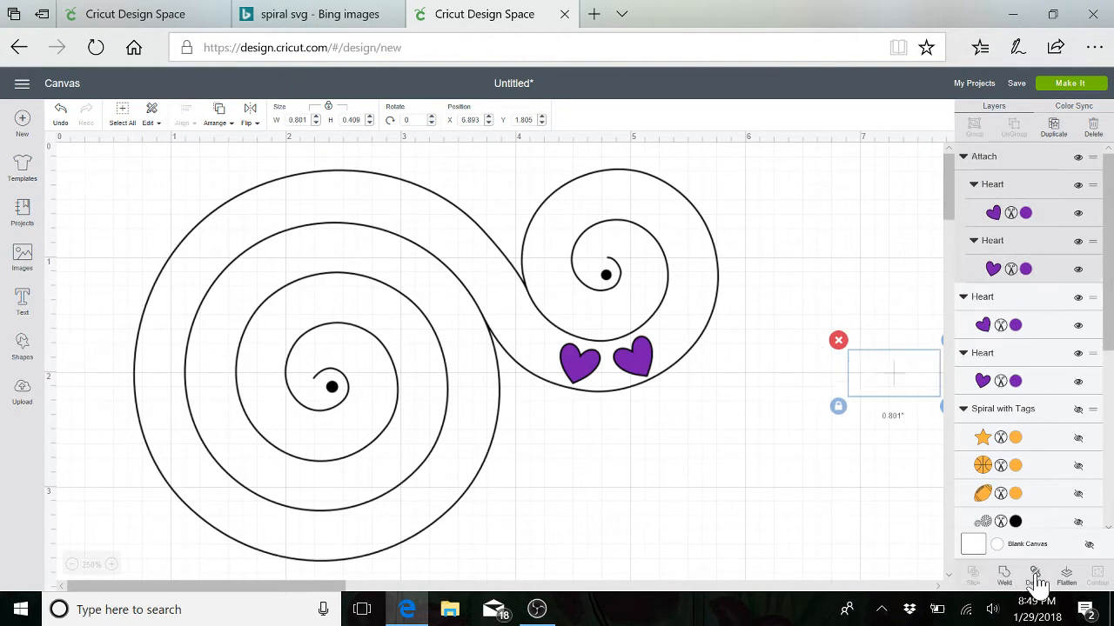
Step: Duplicate the attached heart pair, rotate the copy to about 294° and fit it between the lines on the small spiral's right side
left_click(1057, 137)
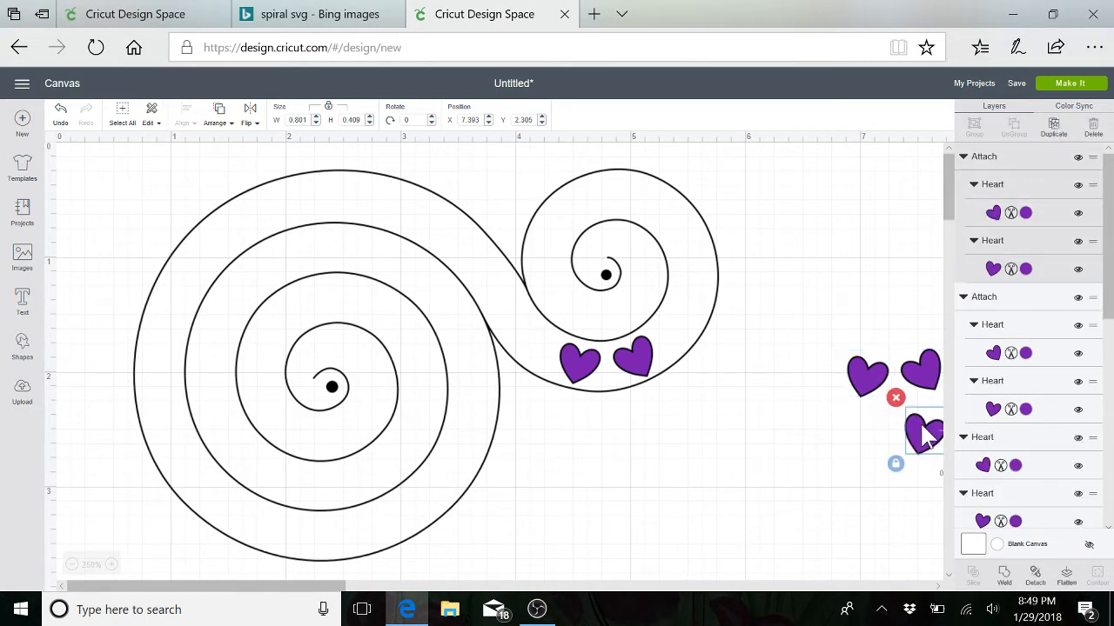
left_click_drag(927, 432, 772, 460)
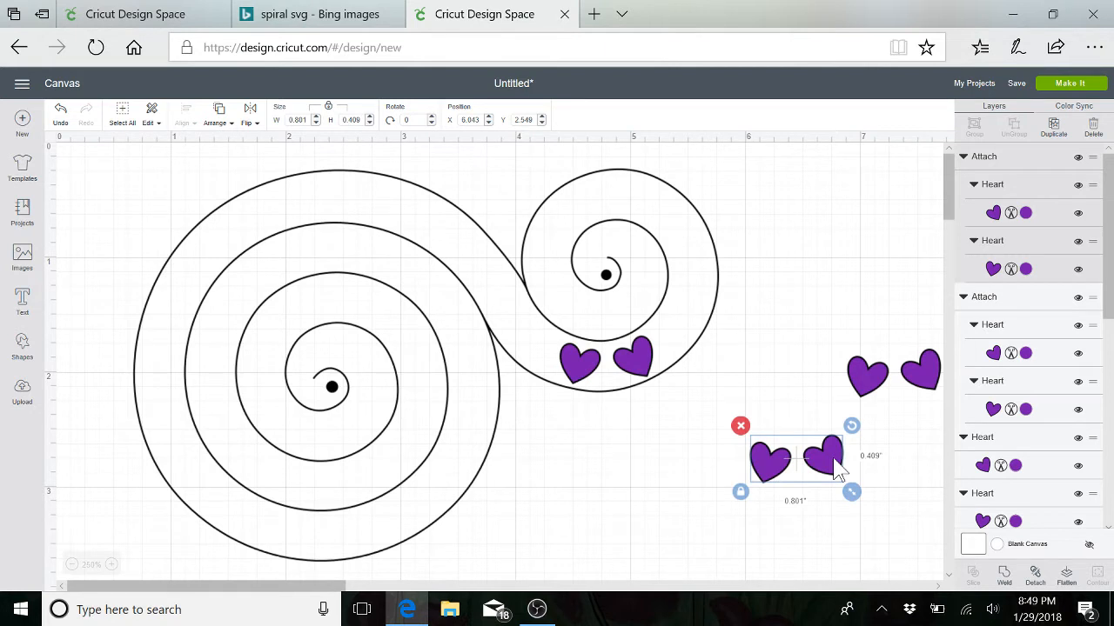
left_click_drag(833, 467, 751, 324)
left_click_drag(765, 284, 716, 252)
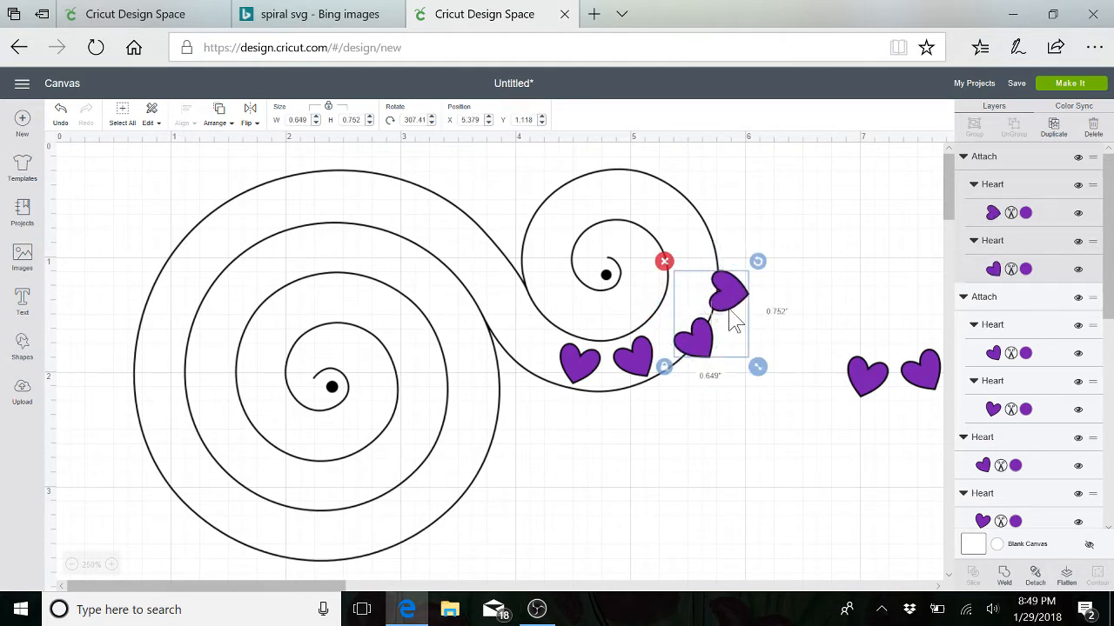
mouse_move(722, 315)
left_mouse_down()
mouse_move(706, 304)
mouse_move(728, 304)
left_mouse_up()
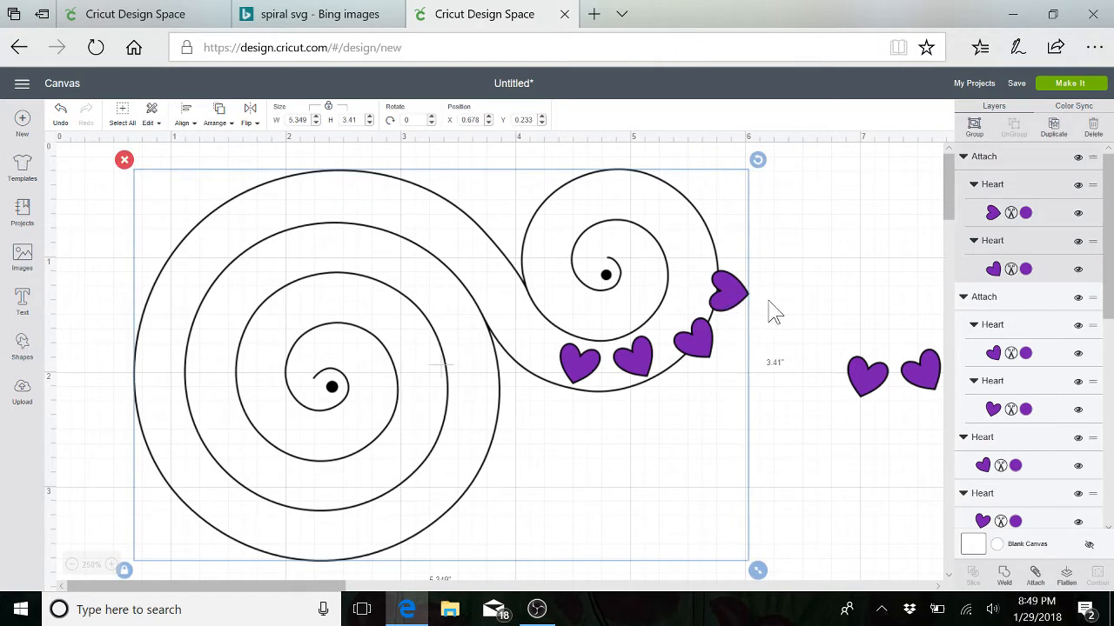
left_click(768, 311)
left_click_drag(729, 306, 703, 290)
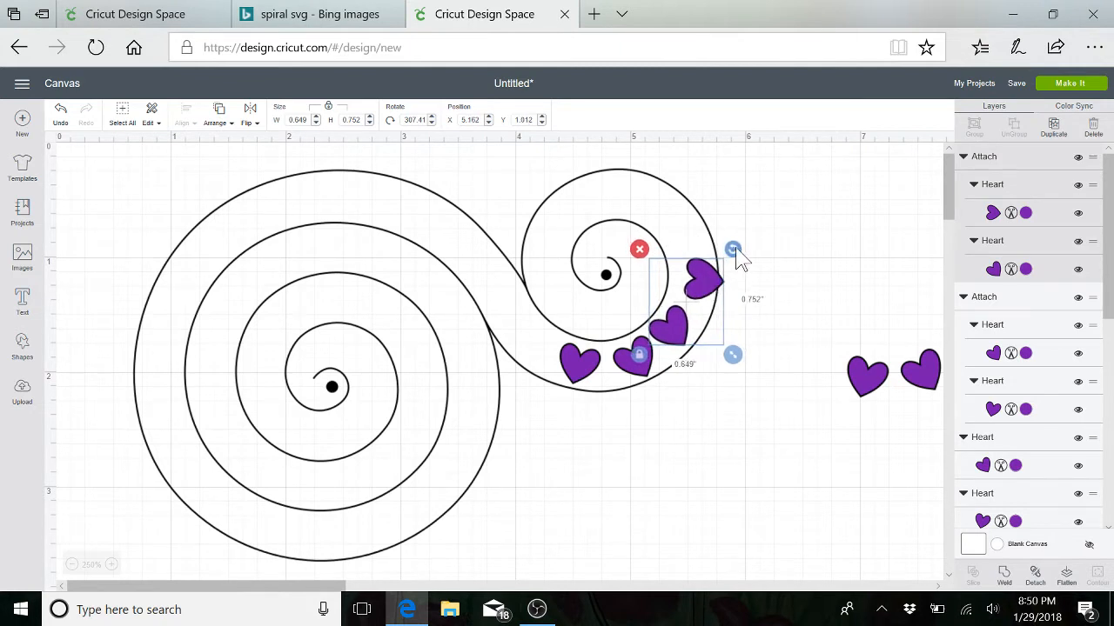
mouse_move(731, 248)
left_mouse_down()
mouse_move(718, 241)
mouse_move(726, 249)
left_mouse_up()
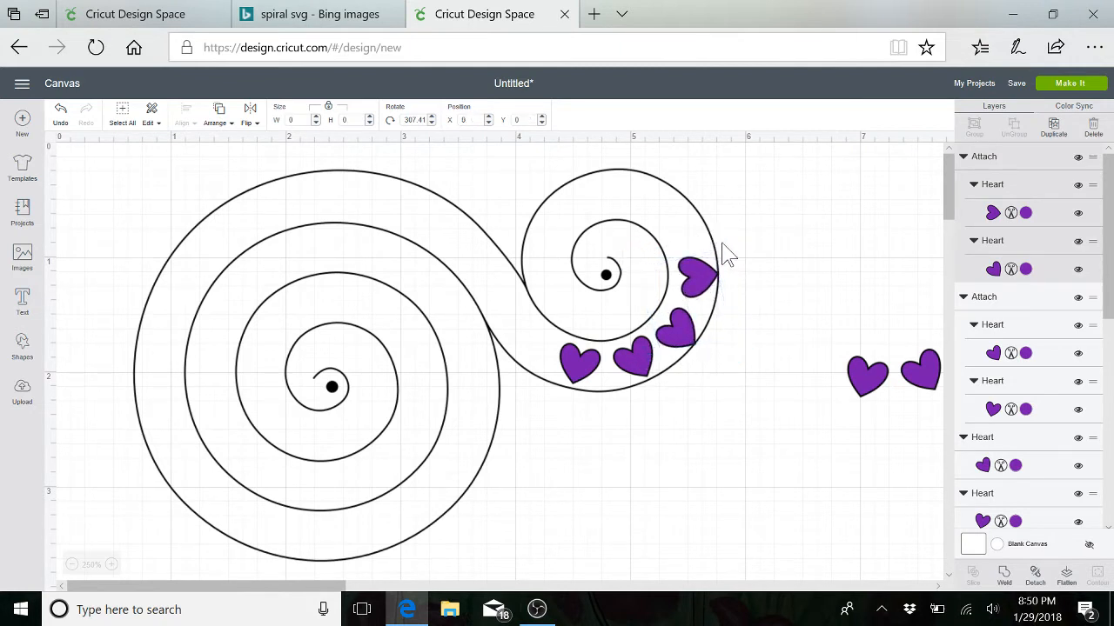
left_click_drag(688, 325, 683, 323)
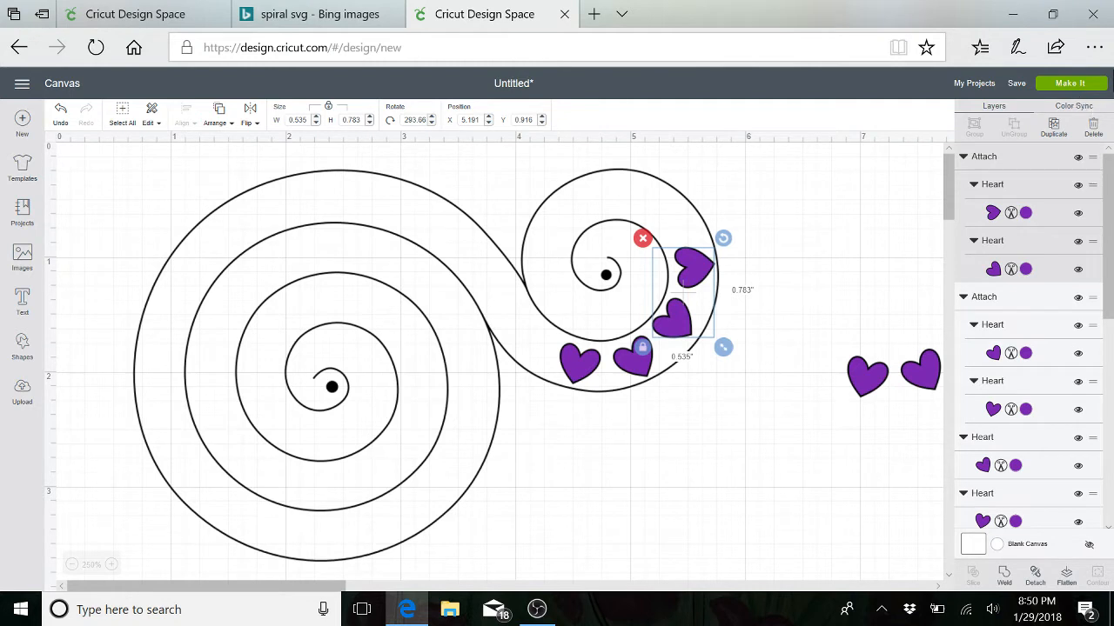
Step: Duplicate the heart pair on the small spiral's right side and move the copy directly above it
left_click(1054, 128)
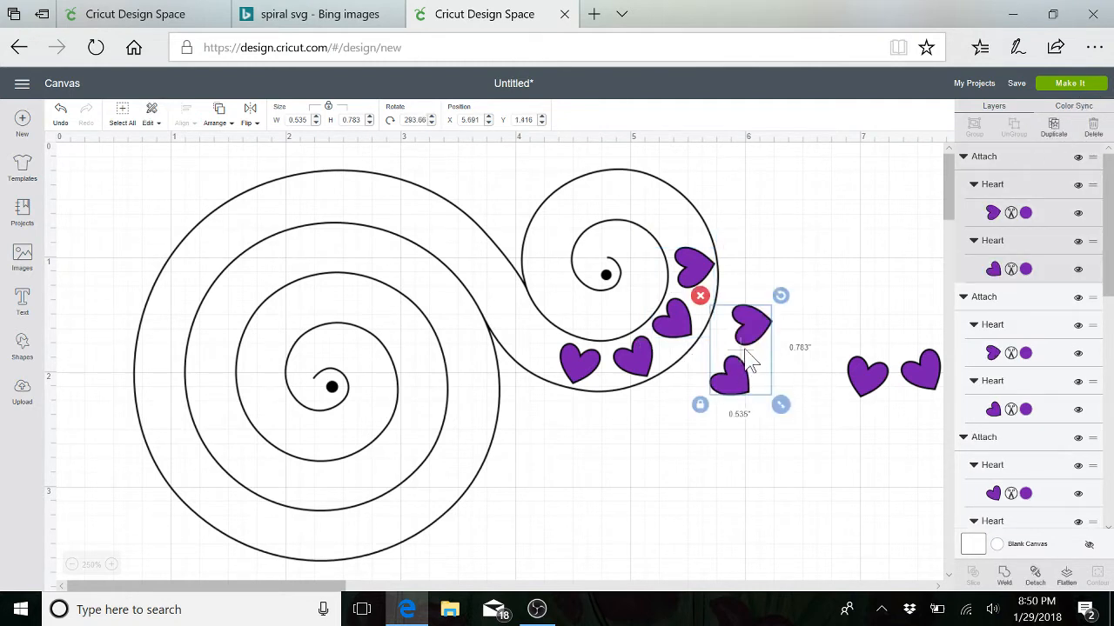
left_click_drag(746, 350, 676, 229)
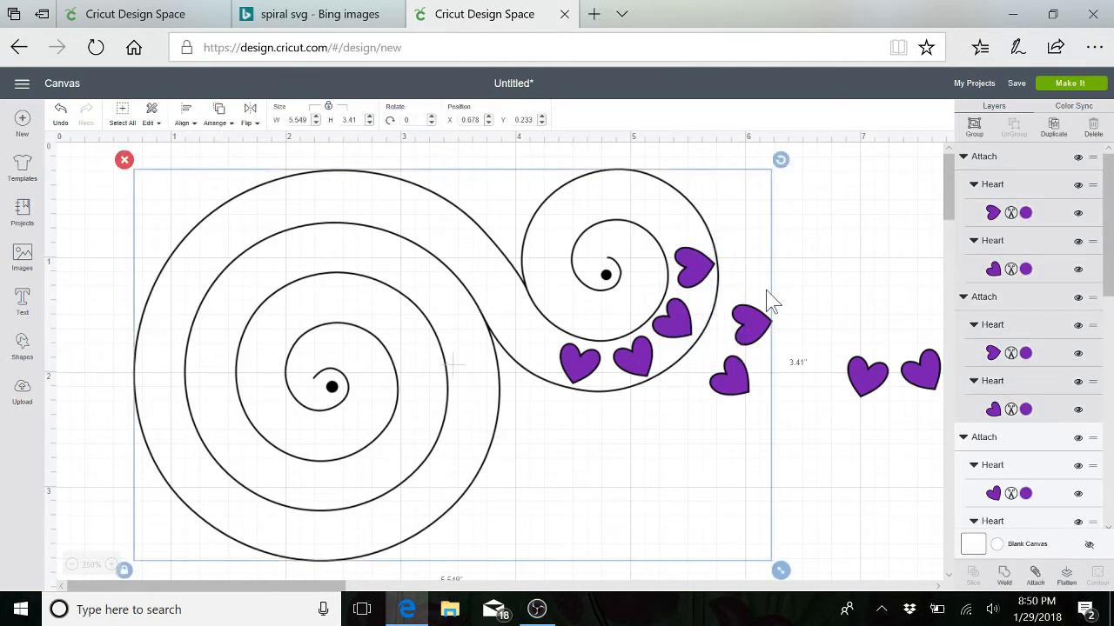
left_click(793, 295)
left_click_drag(753, 344, 696, 185)
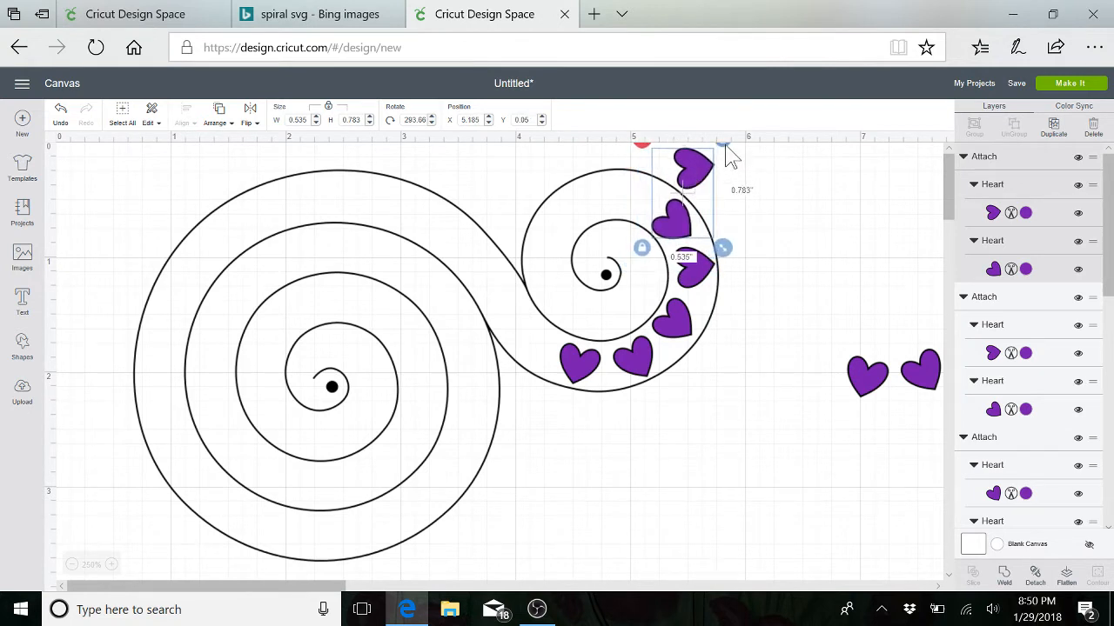
left_click_drag(725, 147, 668, 152)
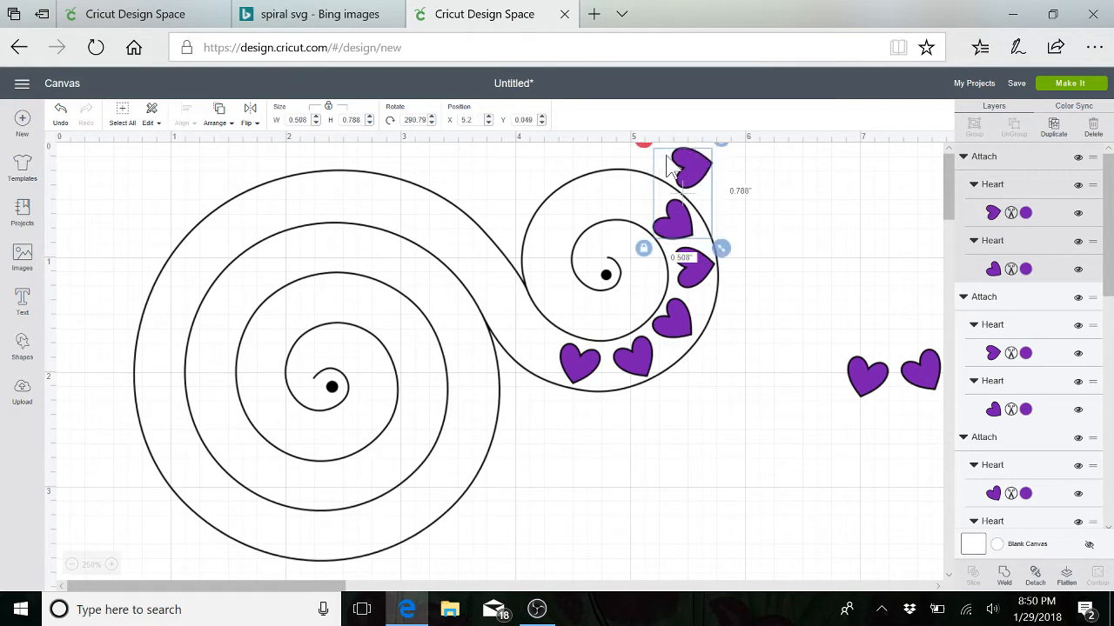
mouse_move(673, 193)
left_mouse_down()
mouse_move(750, 207)
mouse_move(625, 205)
mouse_move(608, 187)
mouse_move(667, 191)
mouse_move(671, 205)
left_mouse_up()
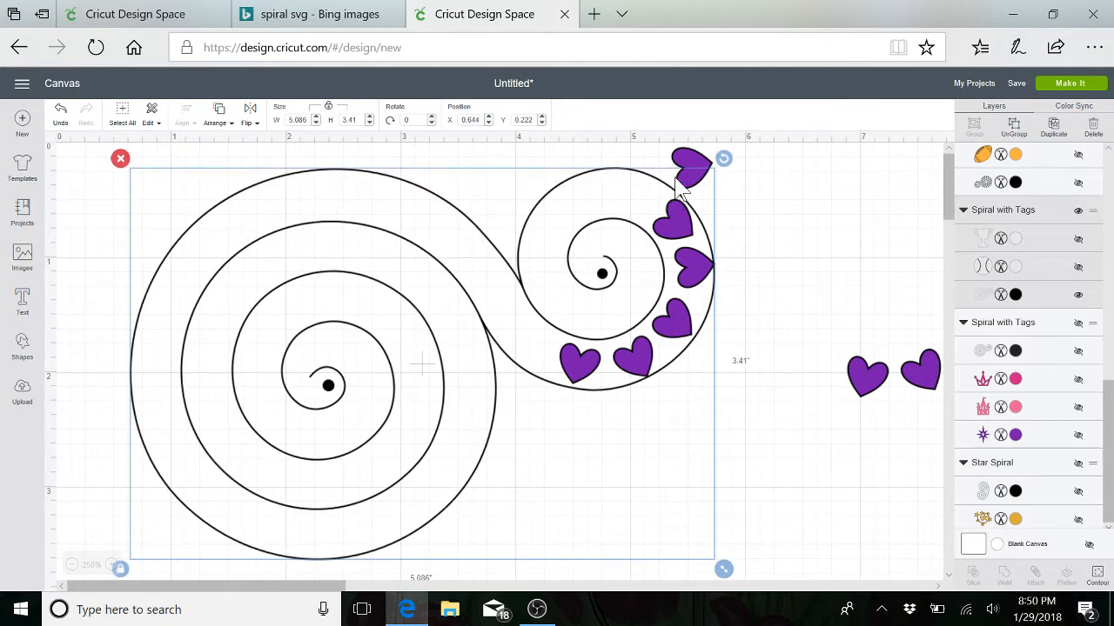
Step: Rotate the uppermost heart pair to about 212° and fit it between the lines at the top of the small spiral
left_click_drag(689, 168, 649, 181)
left_click_drag(685, 159, 612, 170)
left_click_drag(672, 220, 667, 219)
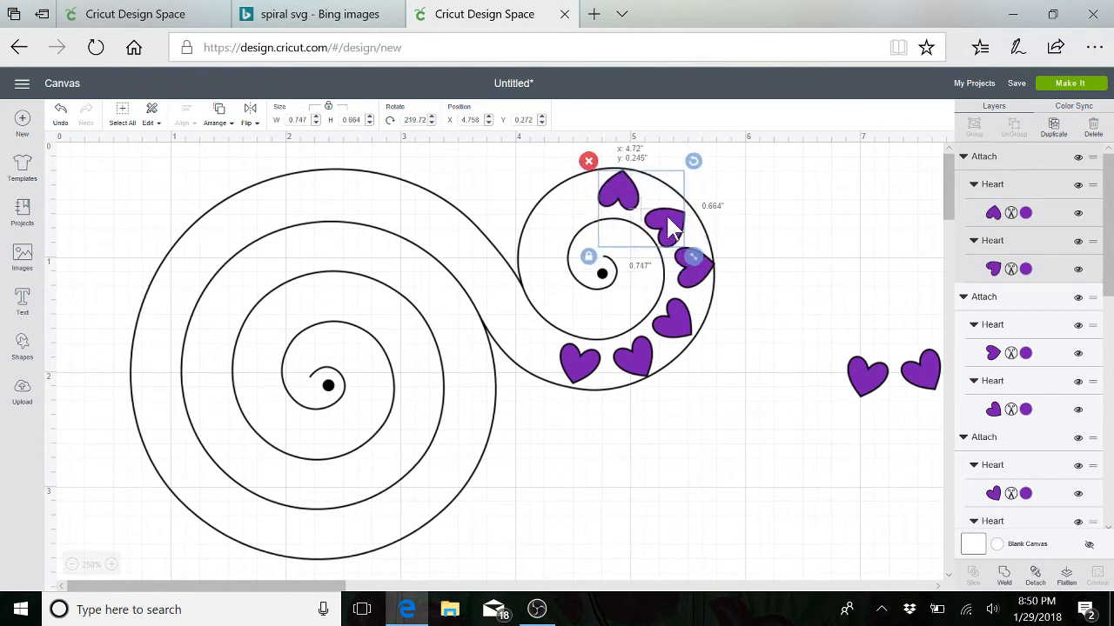
mouse_move(691, 164)
left_mouse_down()
mouse_move(685, 156)
mouse_move(691, 168)
left_mouse_up()
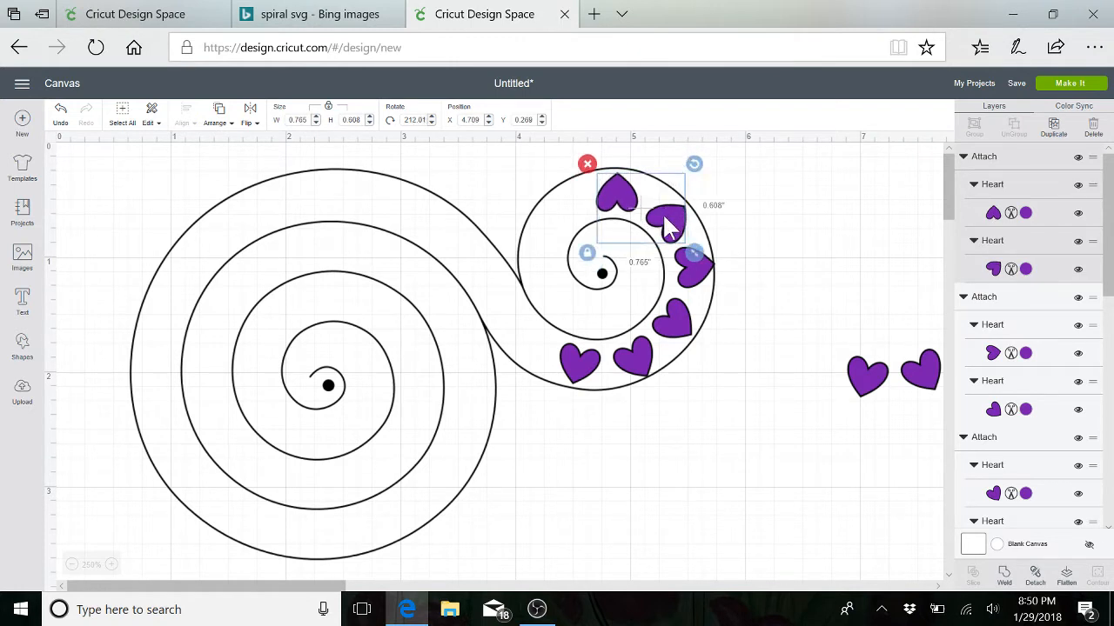
left_click_drag(668, 222, 664, 218)
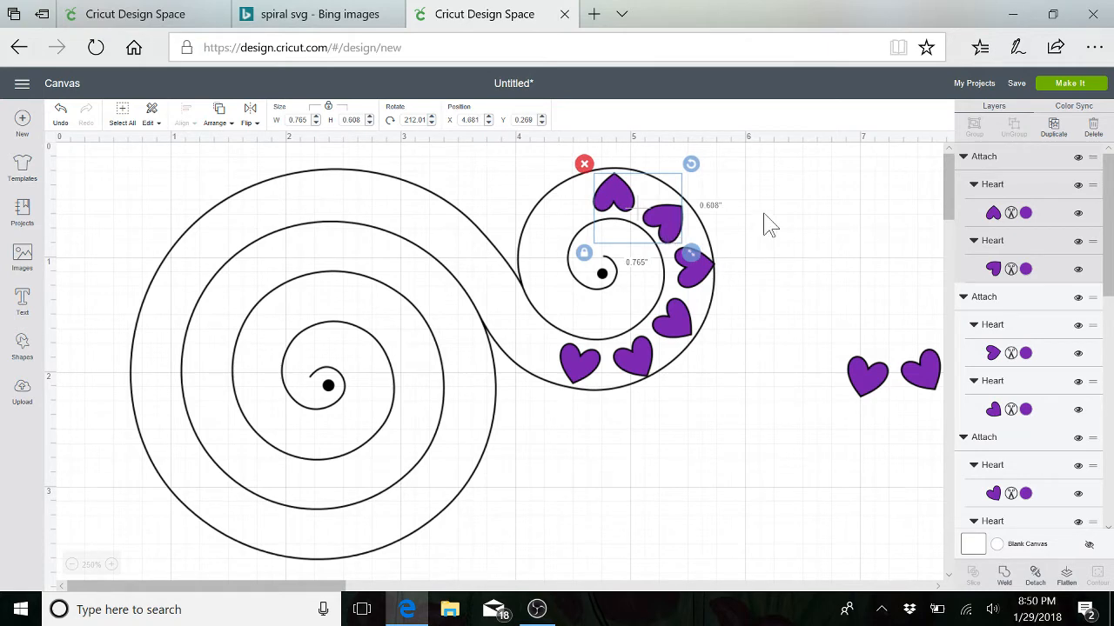
Step: Nudge the whole spiral so all six hearts sit between the small spiral's lines
left_click(679, 365)
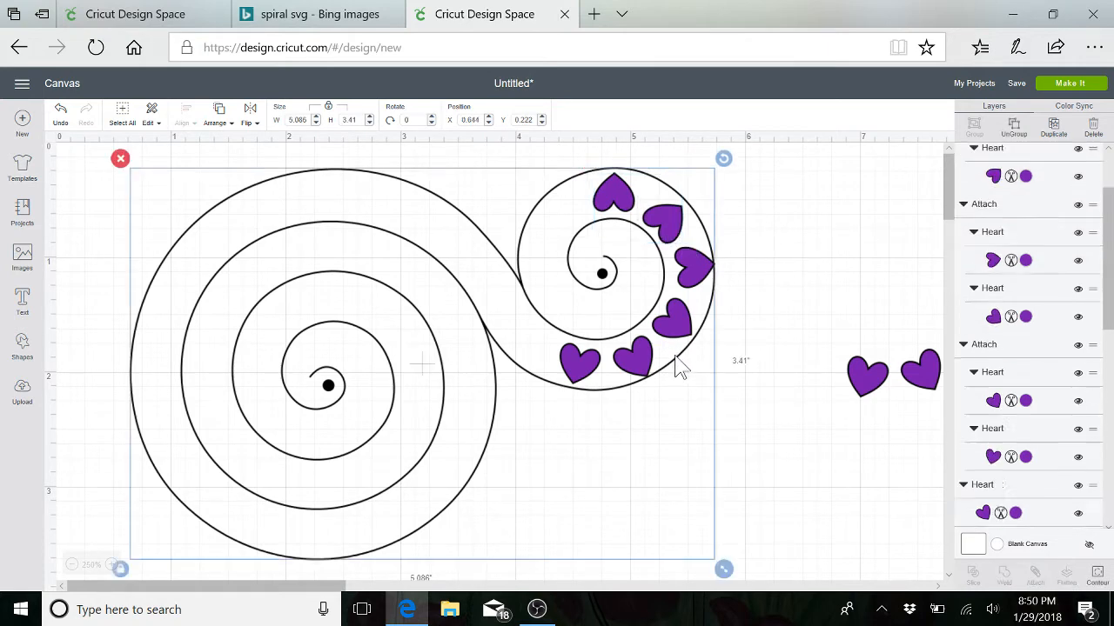
left_click_drag(679, 365, 682, 366)
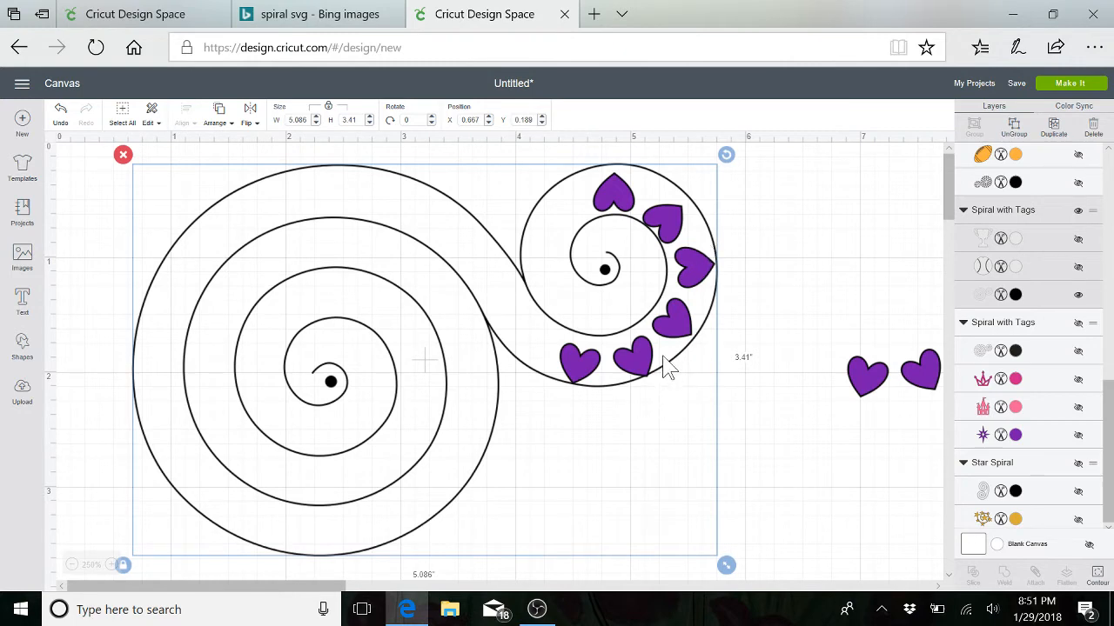
mouse_move(666, 368)
left_mouse_down()
mouse_move(659, 361)
mouse_move(665, 372)
left_mouse_up()
Step: Detach the heart pair on the small spiral's right side and shift its upper heart slightly inward, off the outer line
left_click(693, 269)
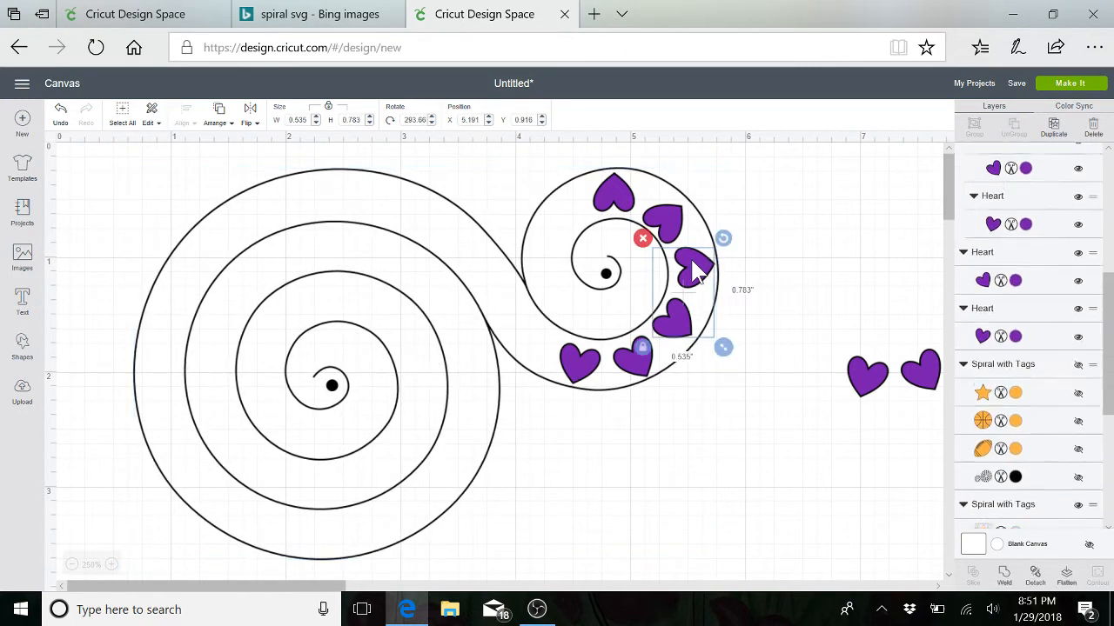
left_click(780, 246)
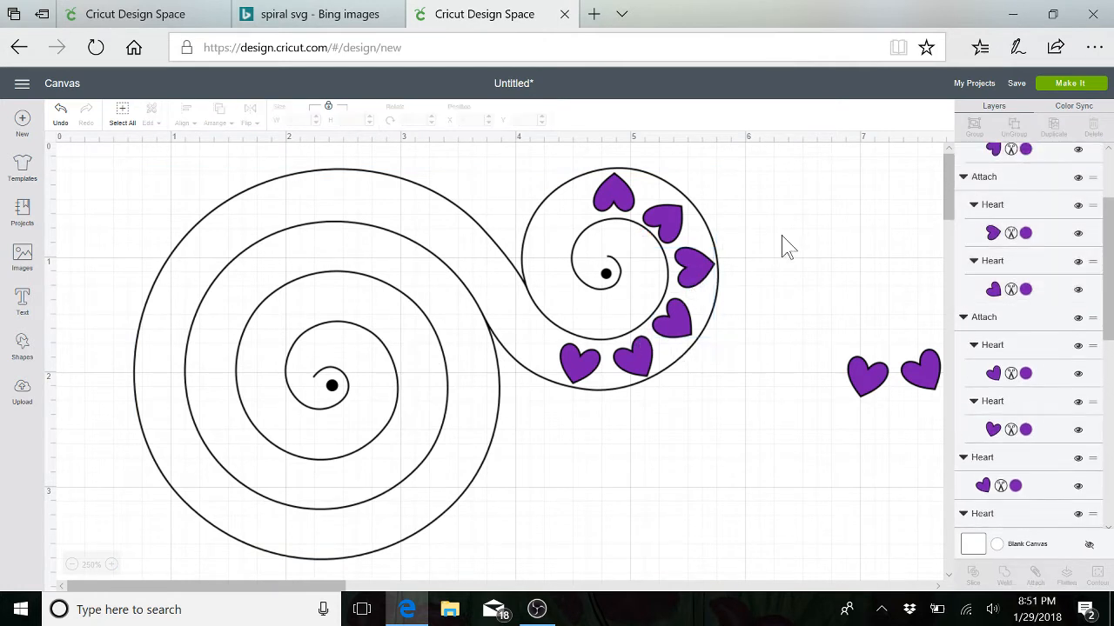
left_click(687, 291)
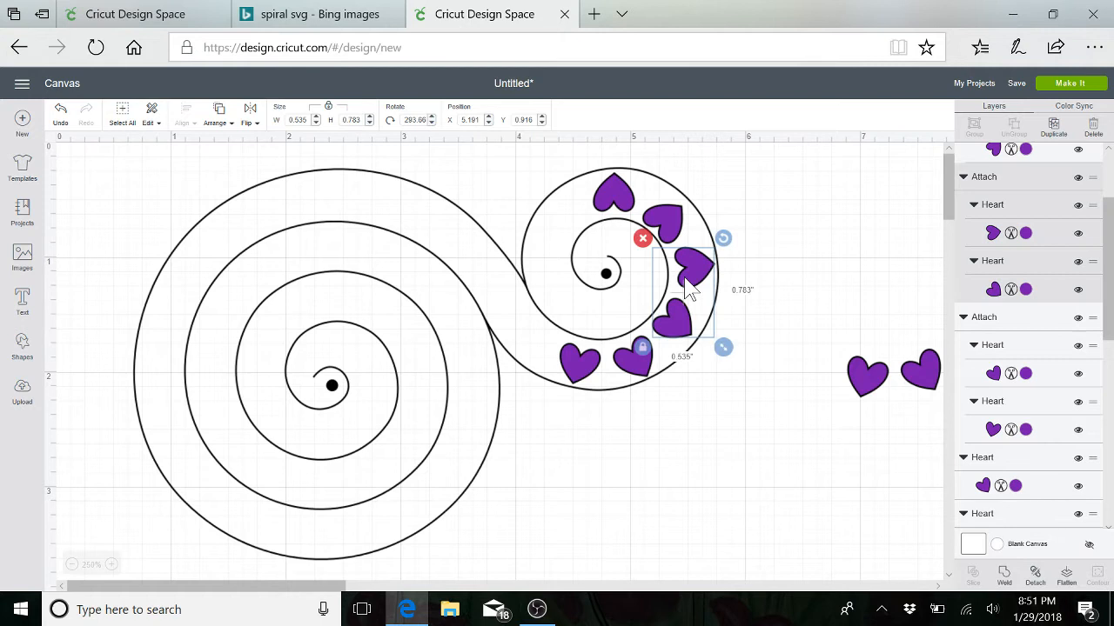
left_click(1035, 576)
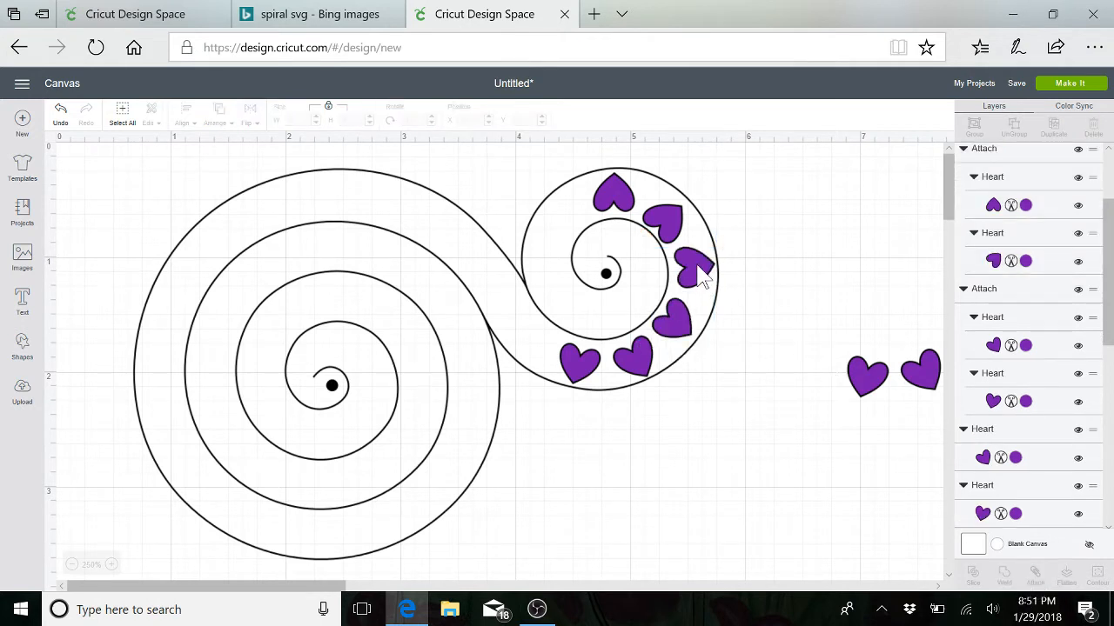
left_click(702, 274)
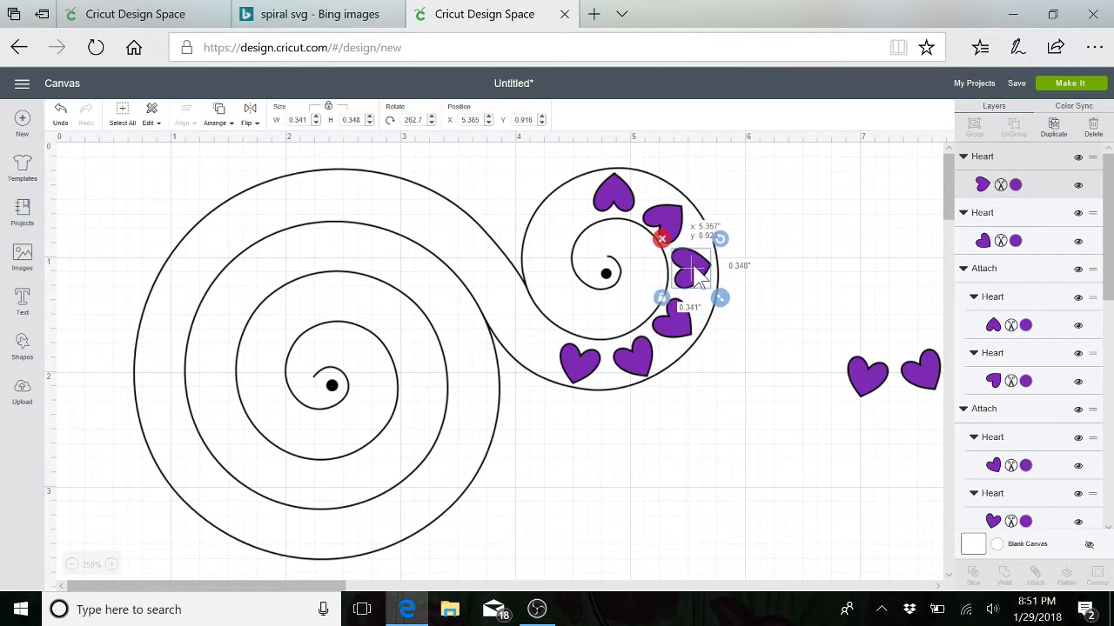
Step: Detach the heart pair at the top of the small spiral and nudge its right heart slightly upward to even the spacing
left_click(676, 228)
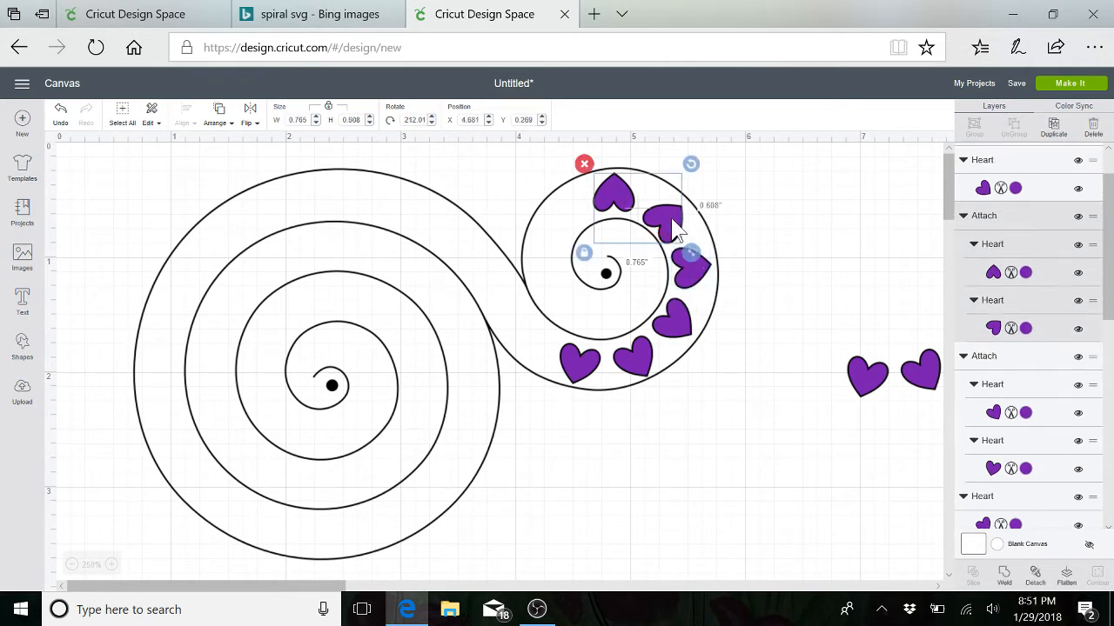
left_click_drag(676, 228, 675, 229)
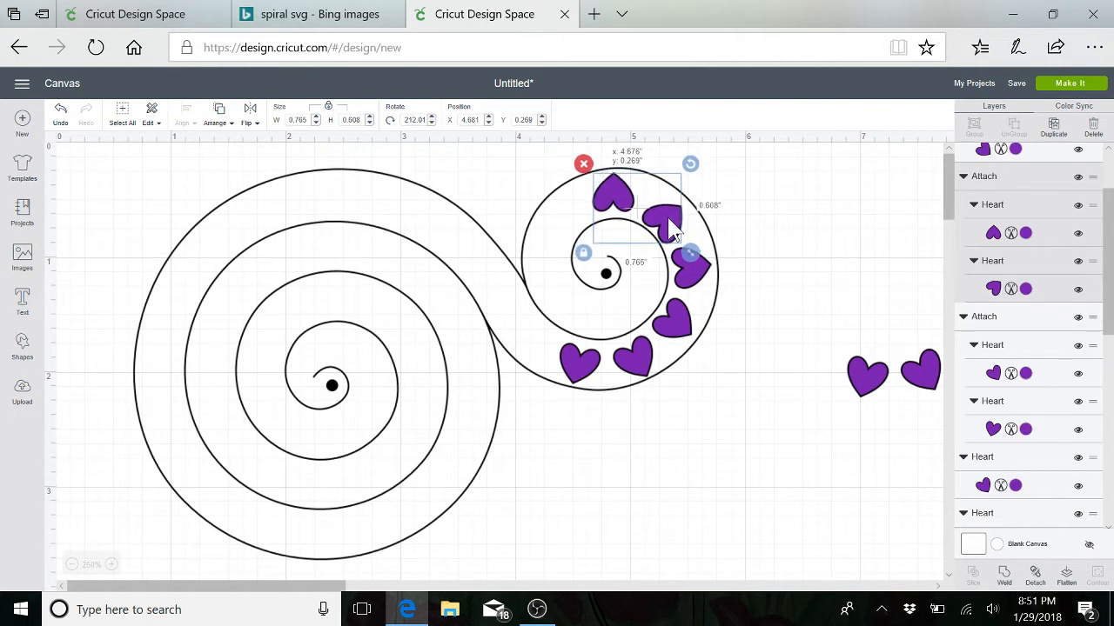
left_click(1035, 574)
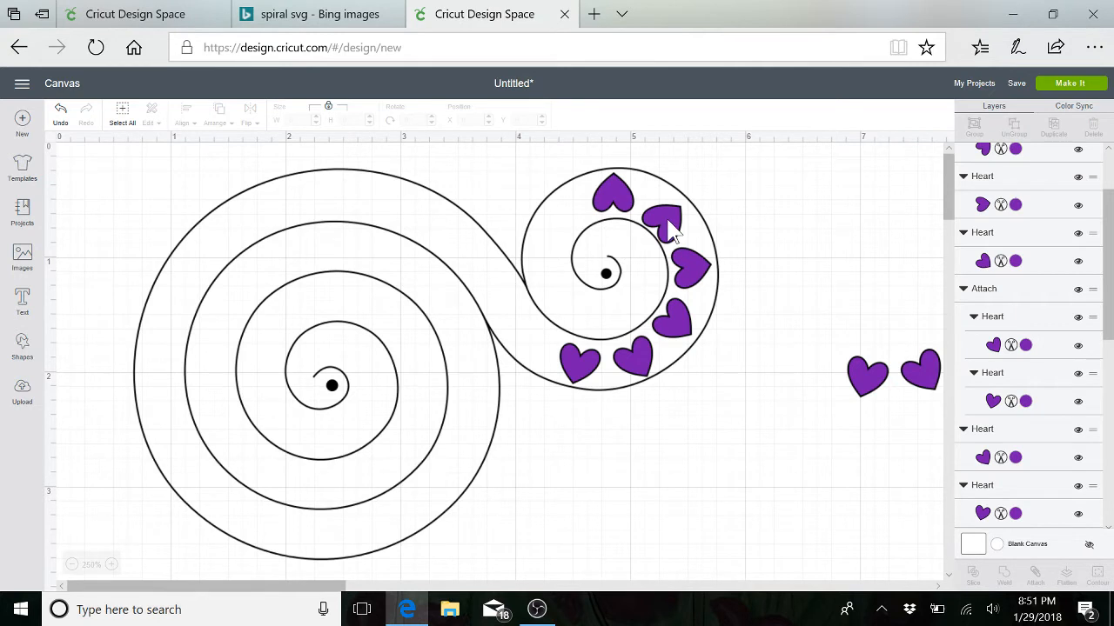
left_click(671, 228)
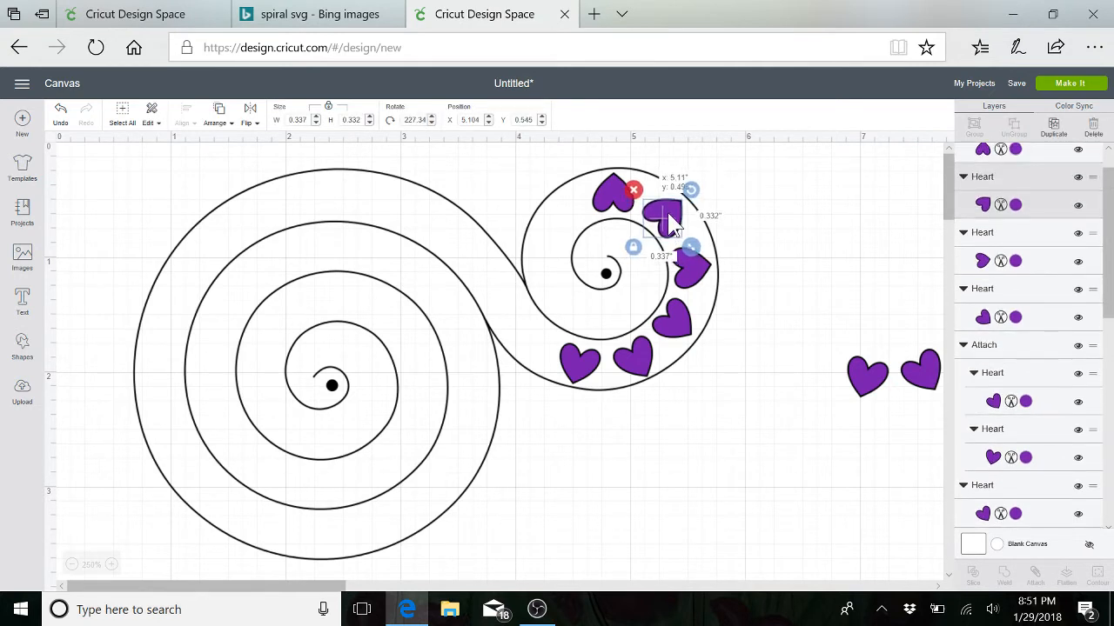
left_click_drag(668, 213, 667, 222)
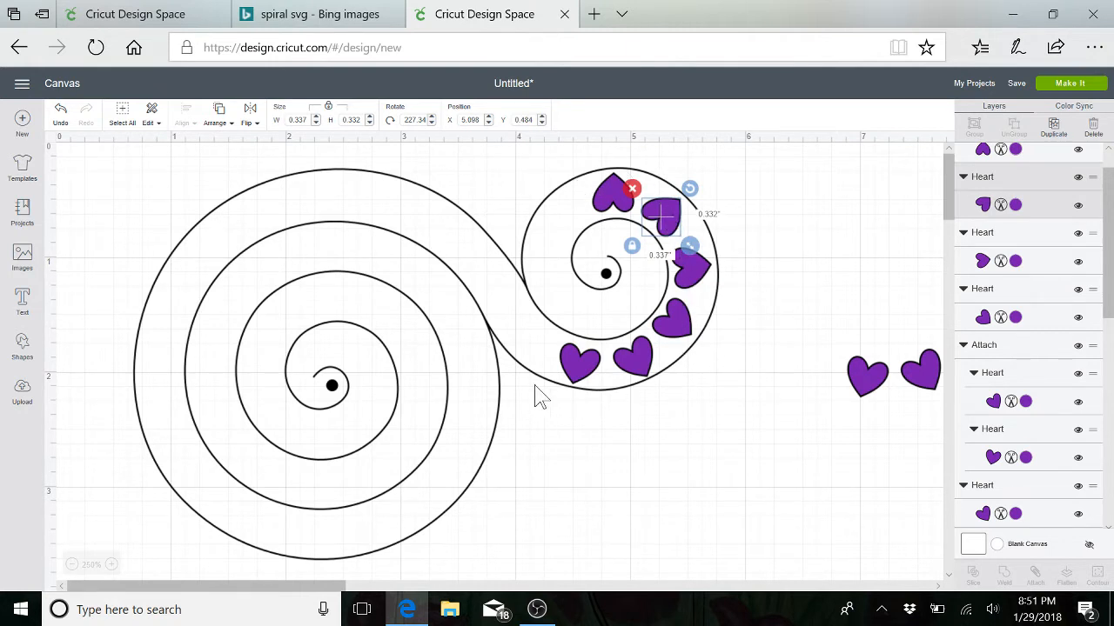
left_click(777, 246)
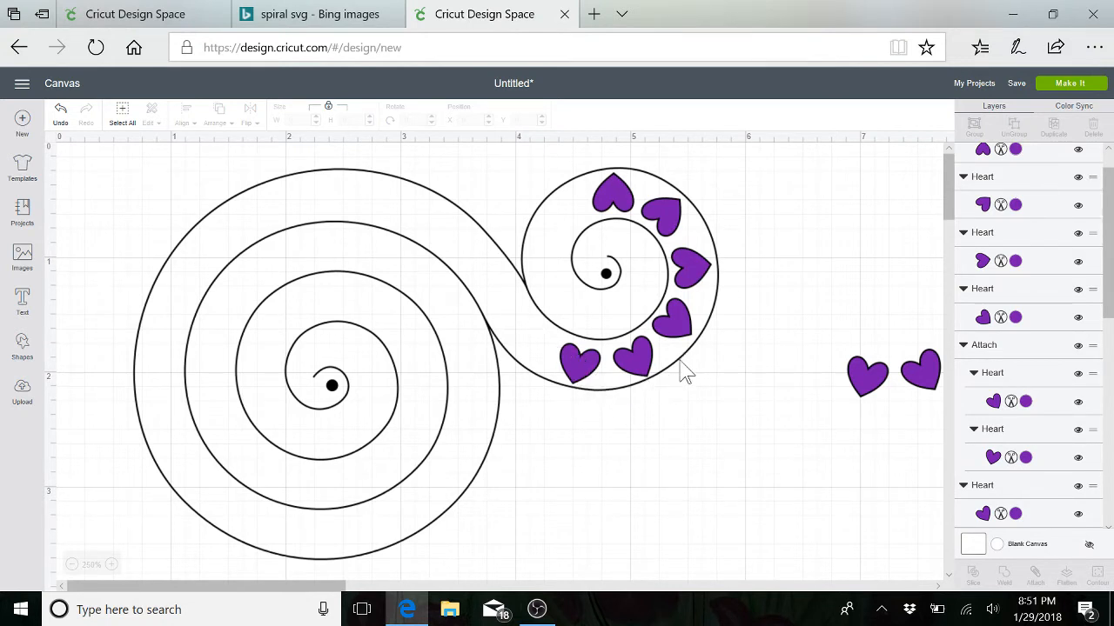
Step: Move the spare heart pair below the small spiral, shrink it to about 0.246 by 0.125 inches and duplicate it
left_click_drag(931, 387, 713, 472)
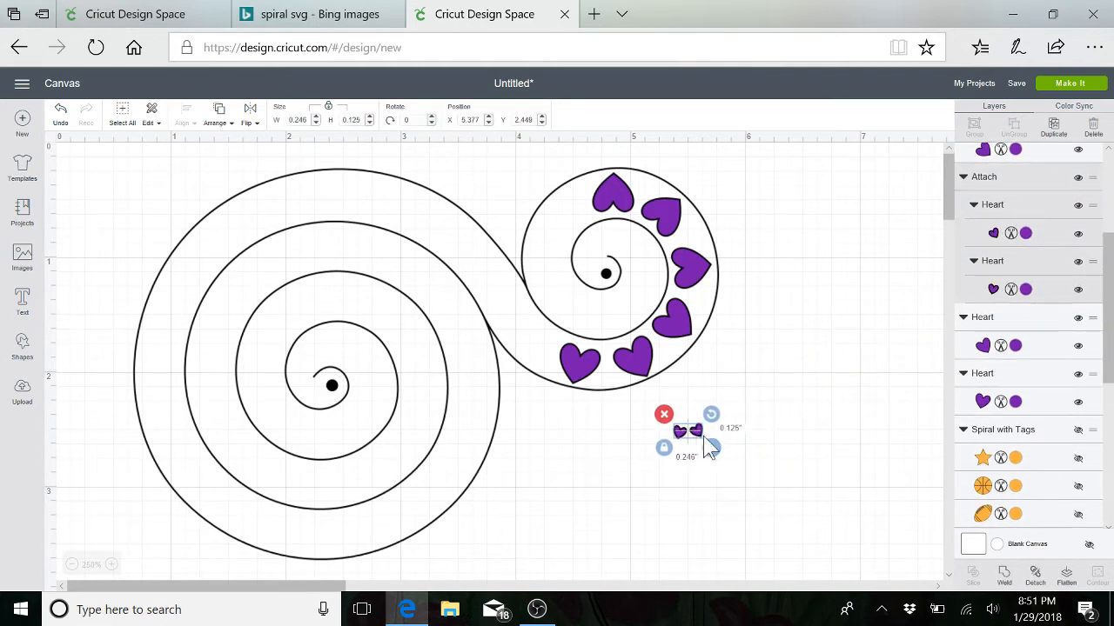
left_click(1054, 127)
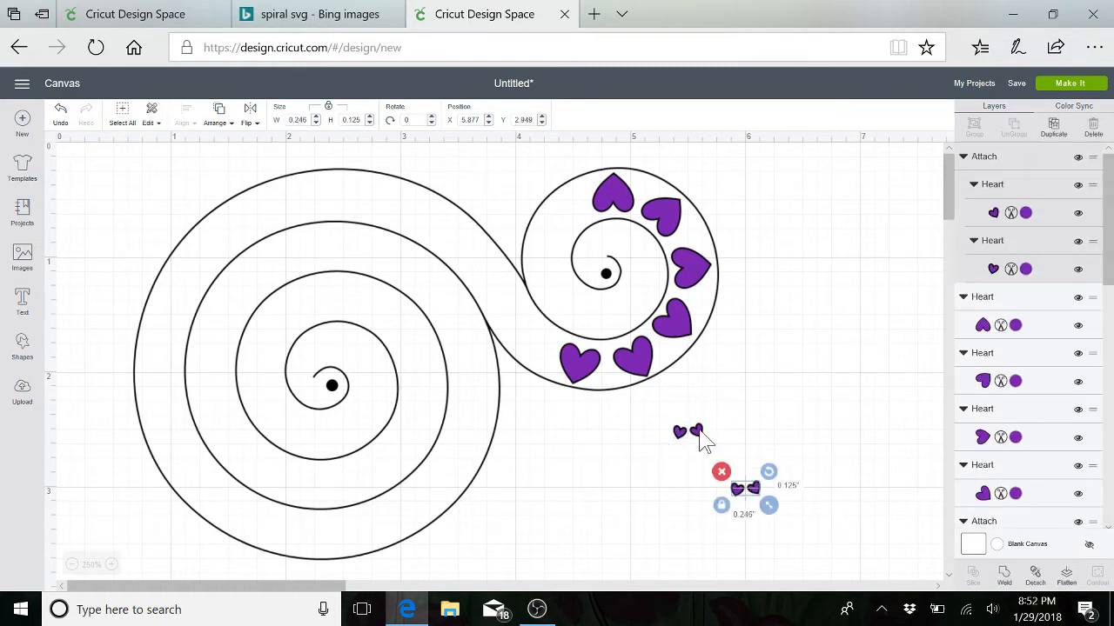
Step: Fit both tiny heart pairs where the two spirals meet, one rotated to about 325° and the other about a quarter turn
left_click_drag(694, 427, 527, 291)
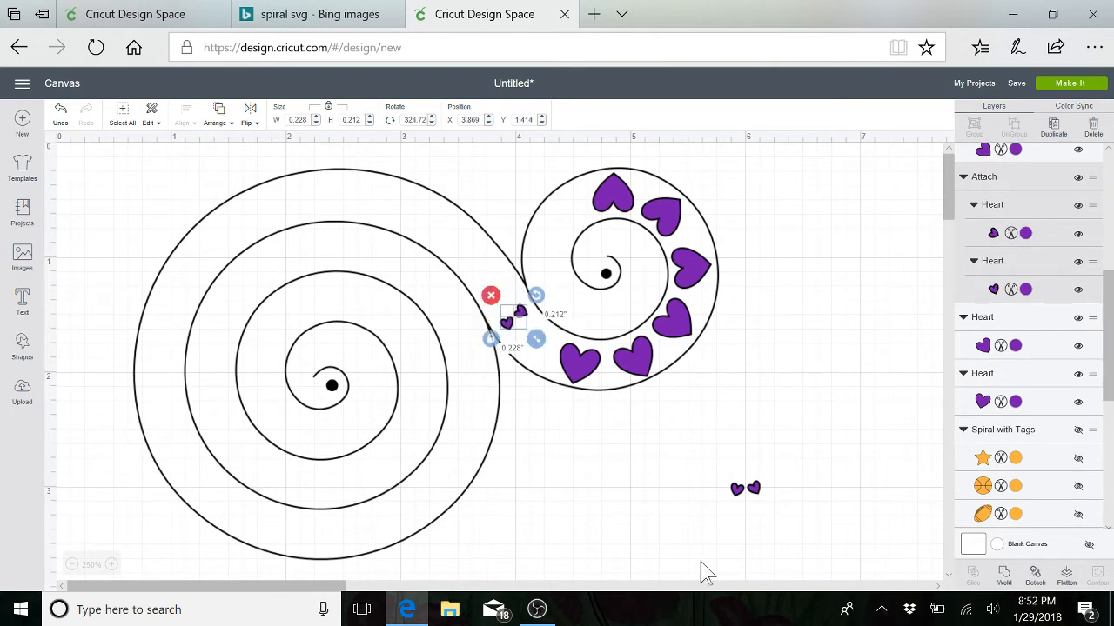
left_click(755, 490)
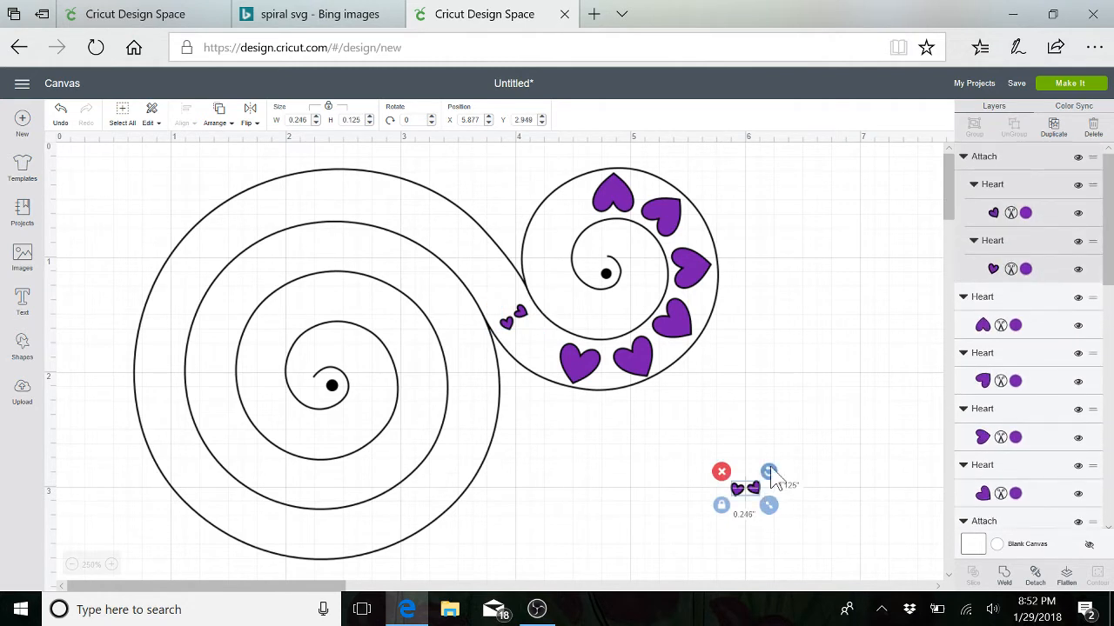
left_click_drag(768, 471, 776, 539)
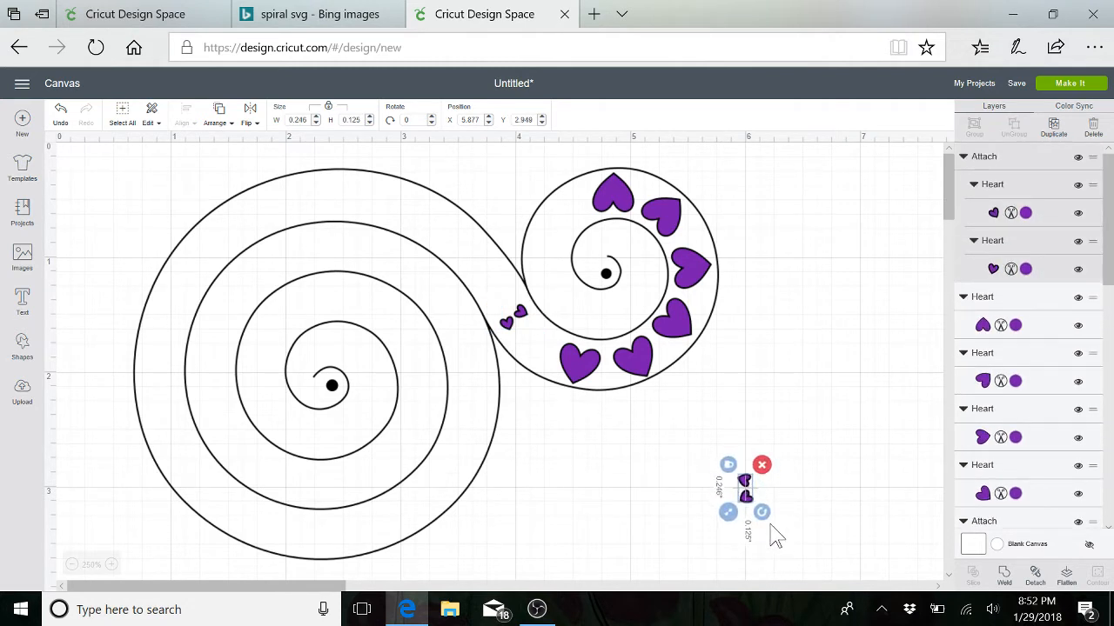
left_click_drag(743, 486, 532, 340)
left_click(795, 421)
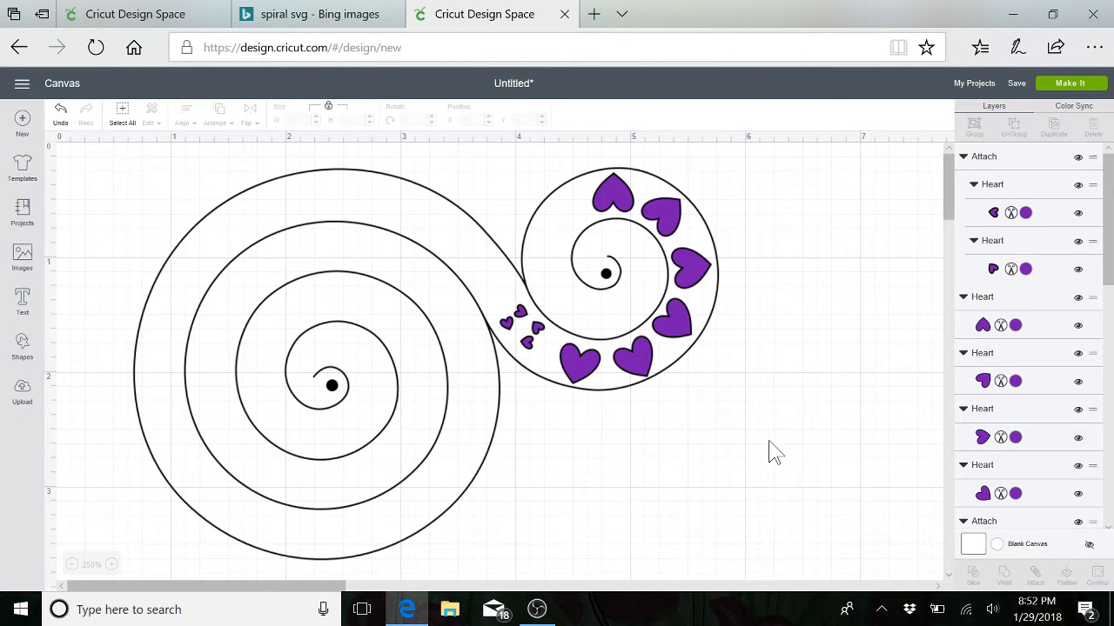
Step: Attach both spirals and all the hearts into one design and shift it slightly up on the canvas
left_click_drag(768, 438, 762, 180)
left_click(124, 120)
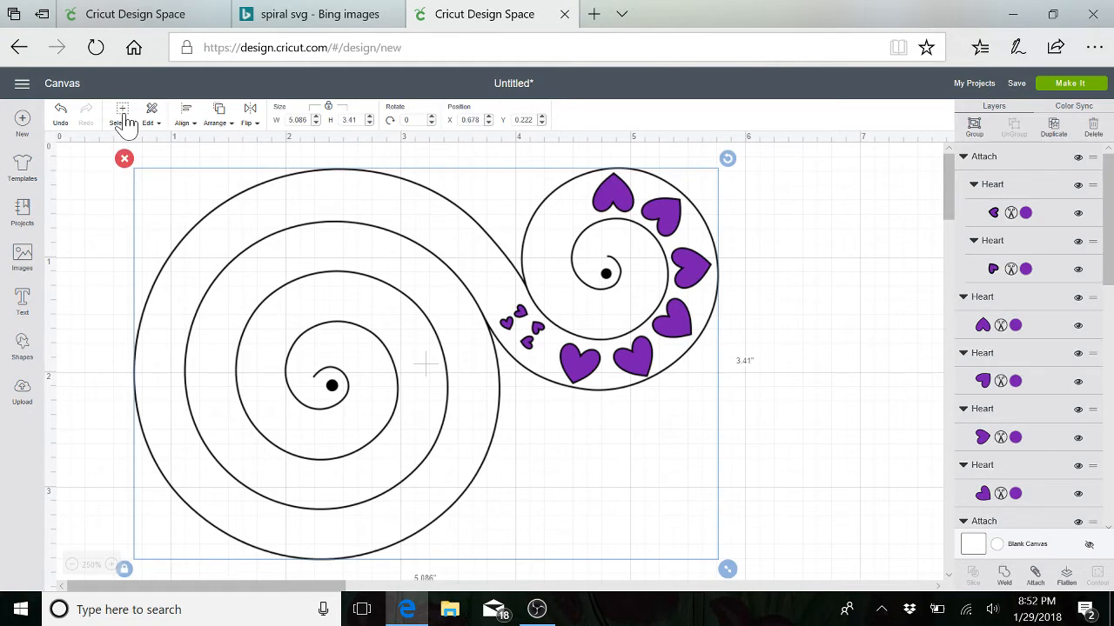
left_click(1035, 574)
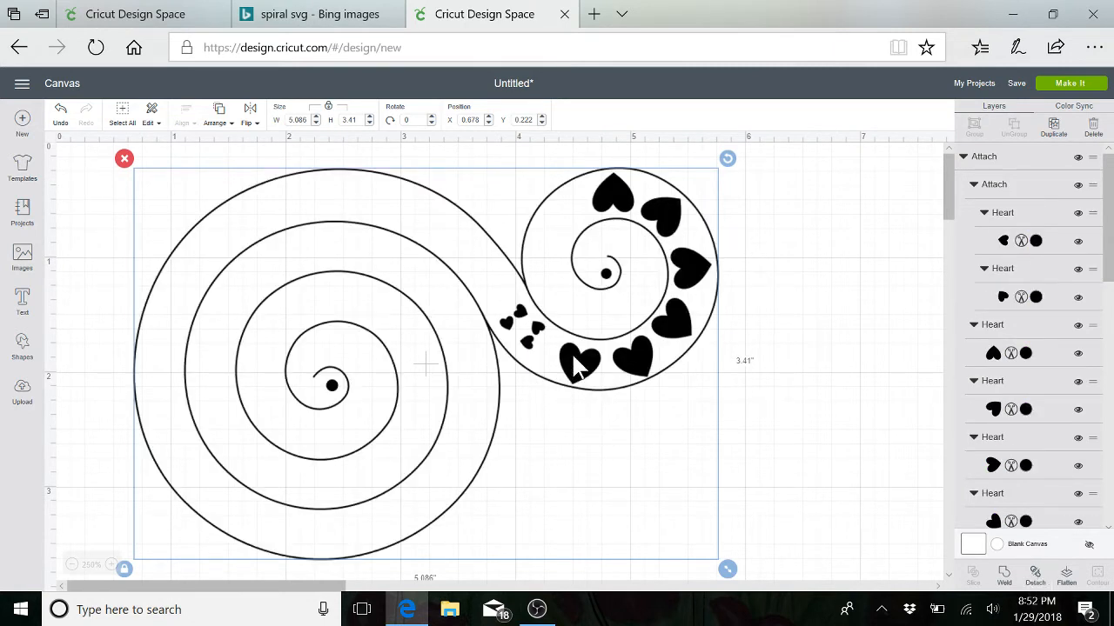
mouse_move(539, 426)
left_mouse_down()
mouse_move(757, 430)
mouse_move(545, 423)
left_mouse_up()
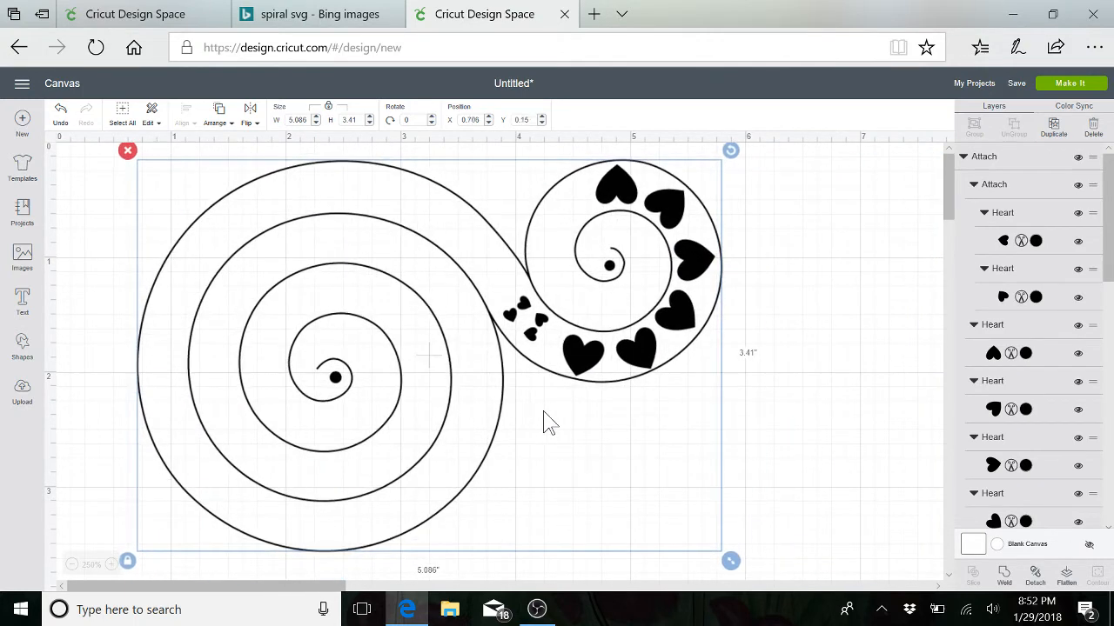
Step: Preview the attached design on the 12 x 12 in. cutting mat at 125% zoom, then return to the canvas
left_click(1064, 87)
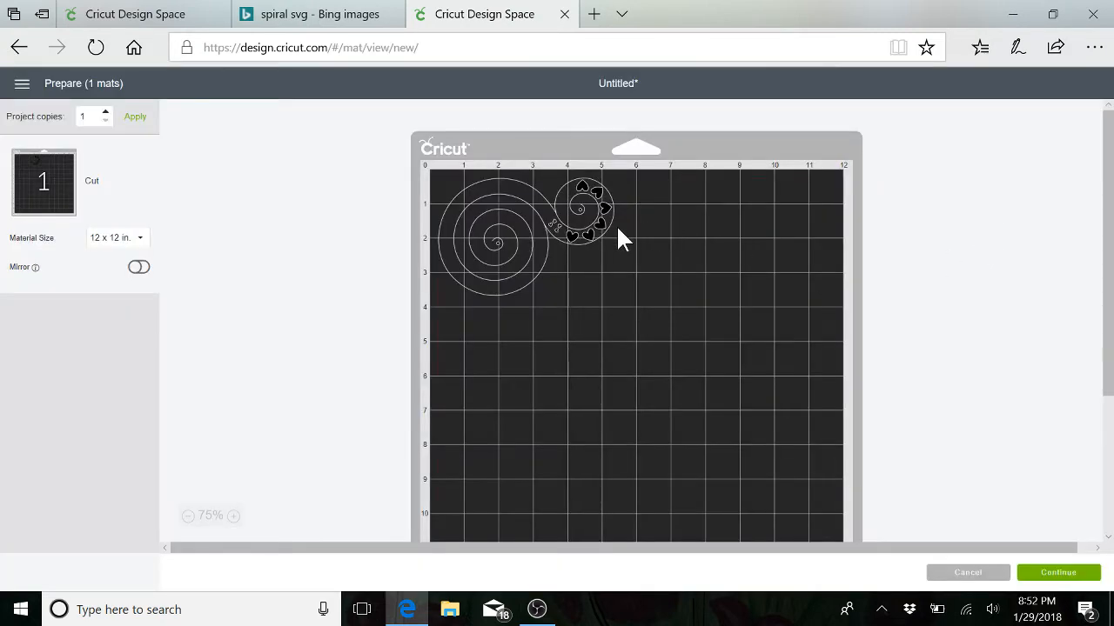
left_click(233, 517)
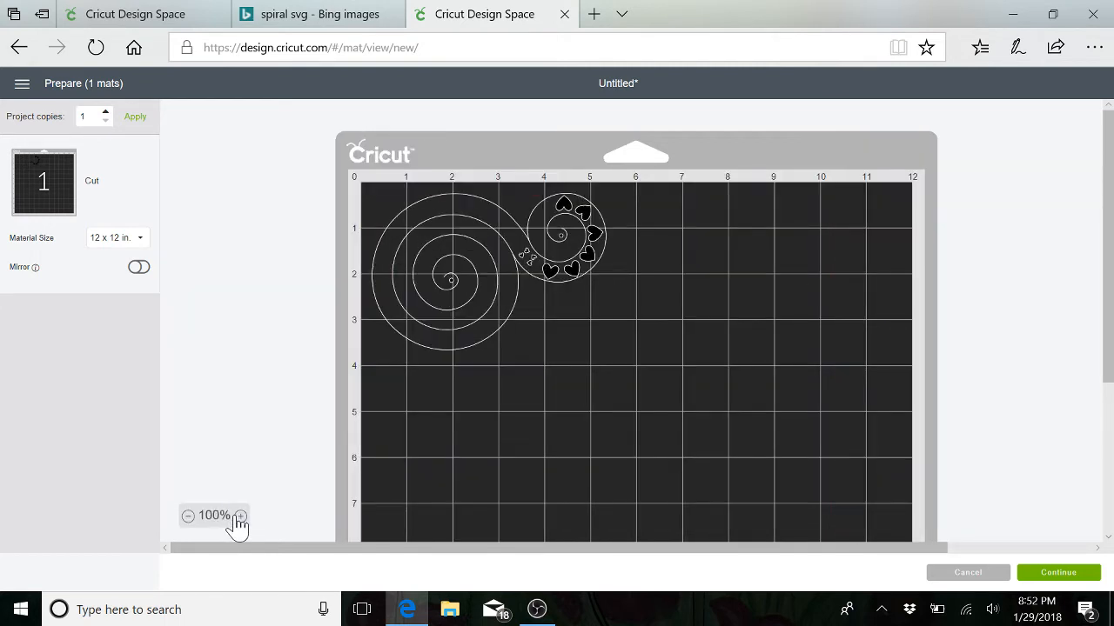
left_click(240, 517)
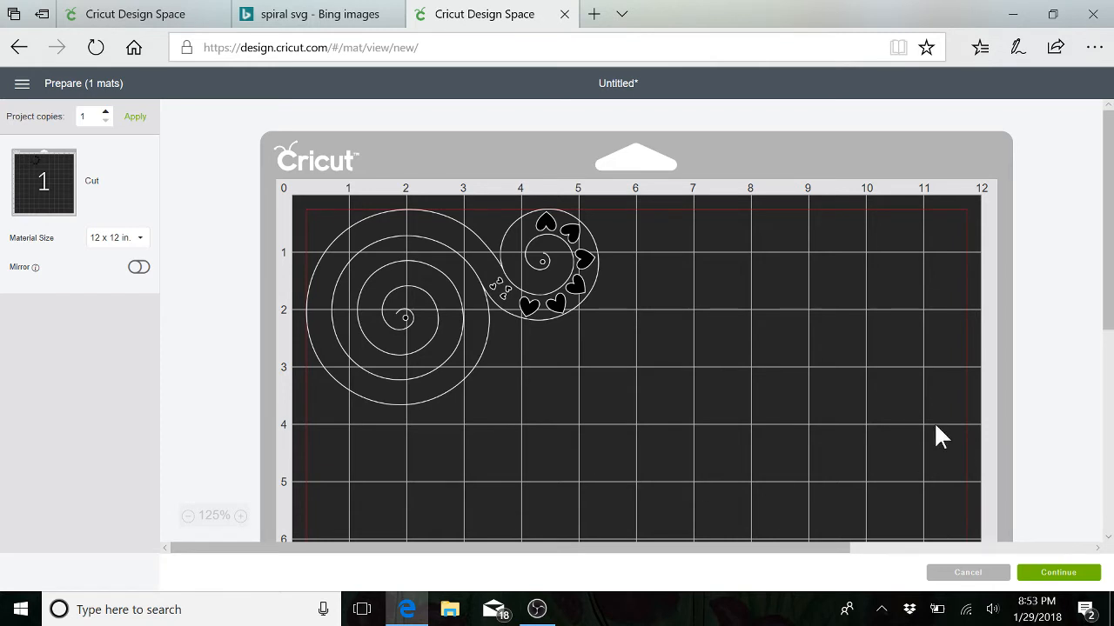
left_click(976, 574)
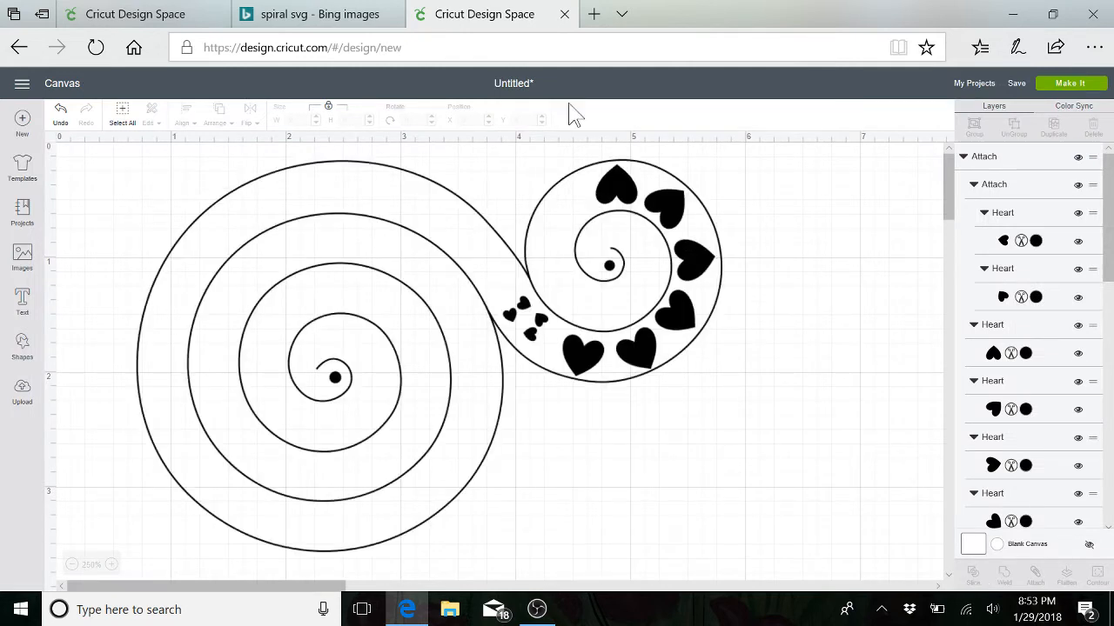
Step: Save the project as "heart spiral hanging" with the Public option kept on
left_click(1016, 85)
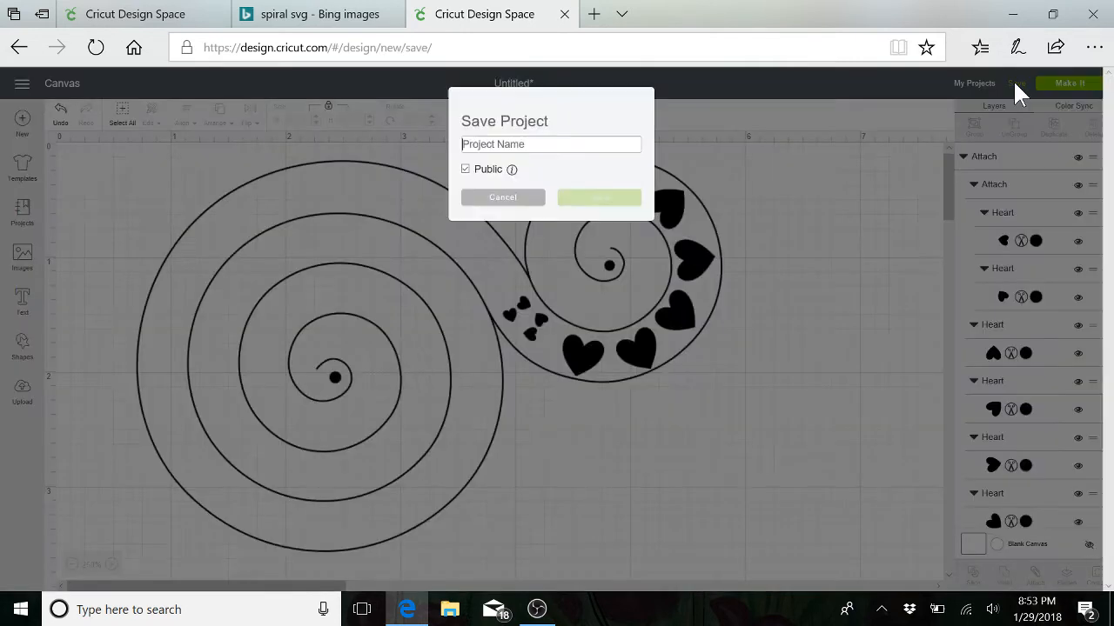
type("he")
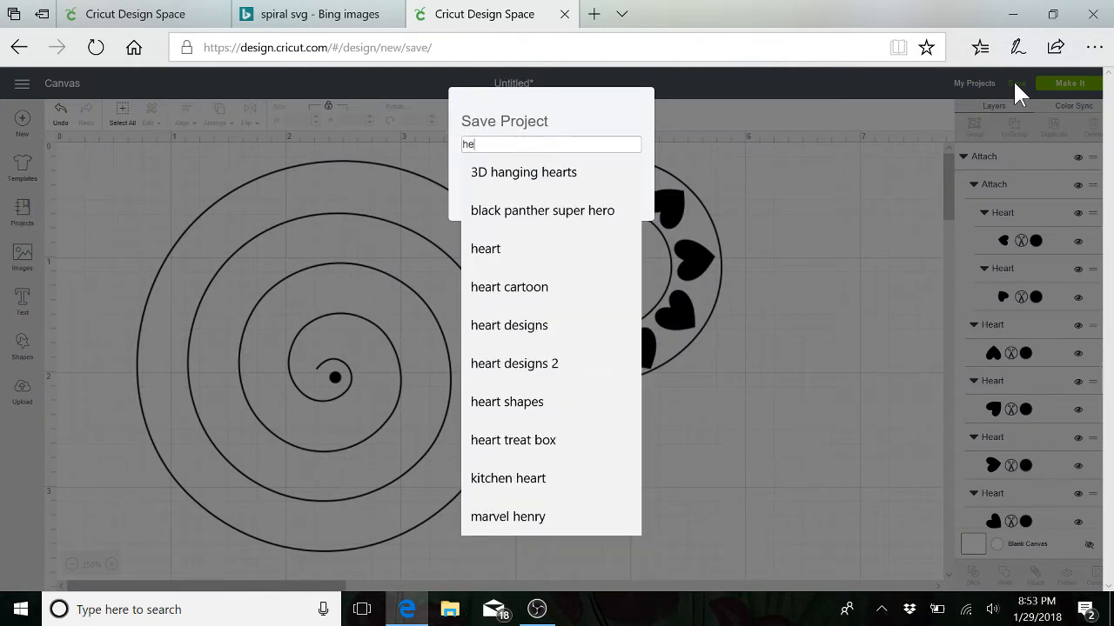
type("art ")
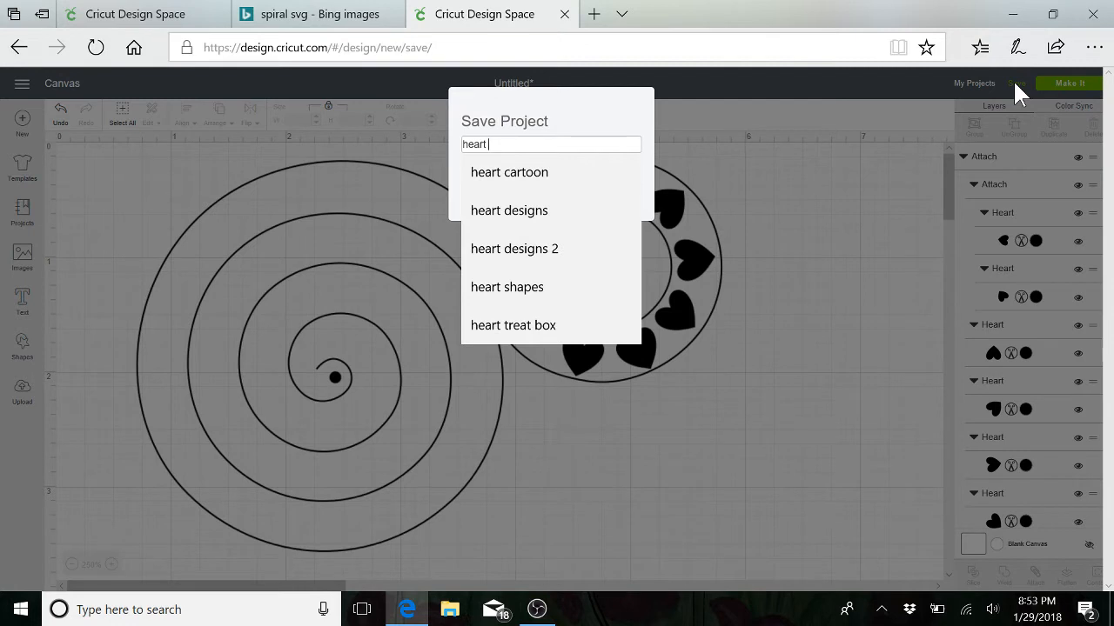
type("sp")
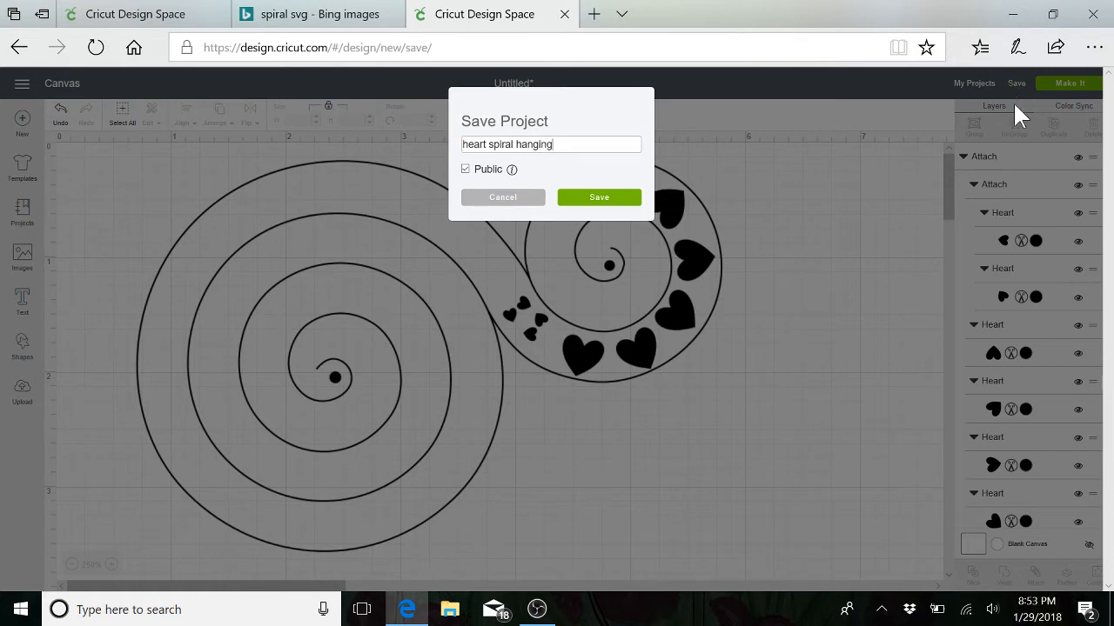
type("iral hanging")
left_click(604, 200)
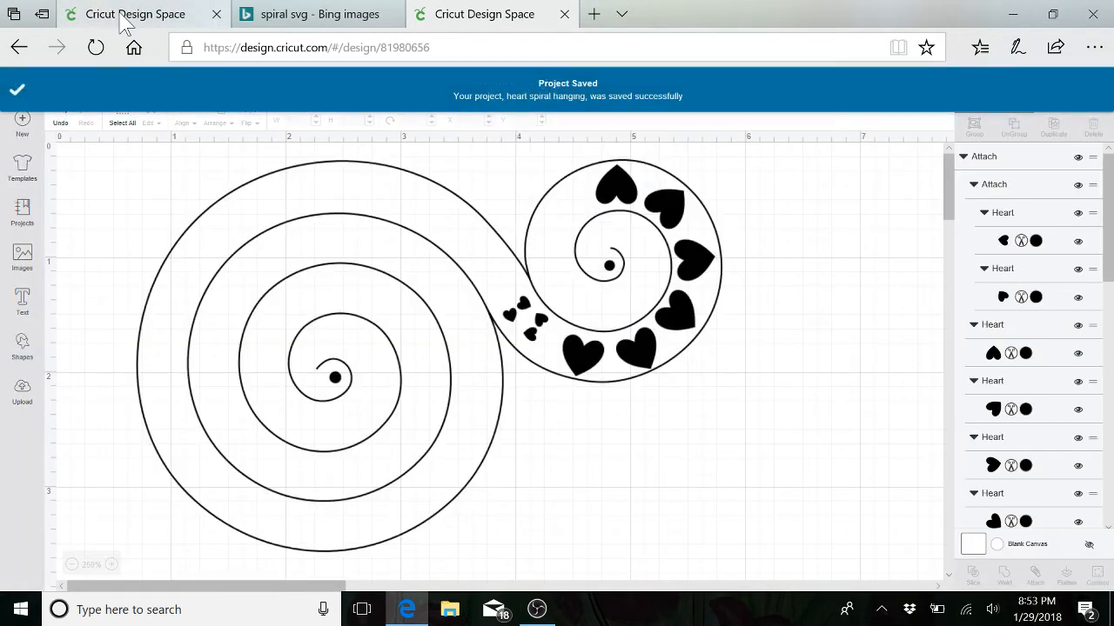
Step: Look over the spiral svg image results in Bing for other spiral shapes
left_click(125, 24)
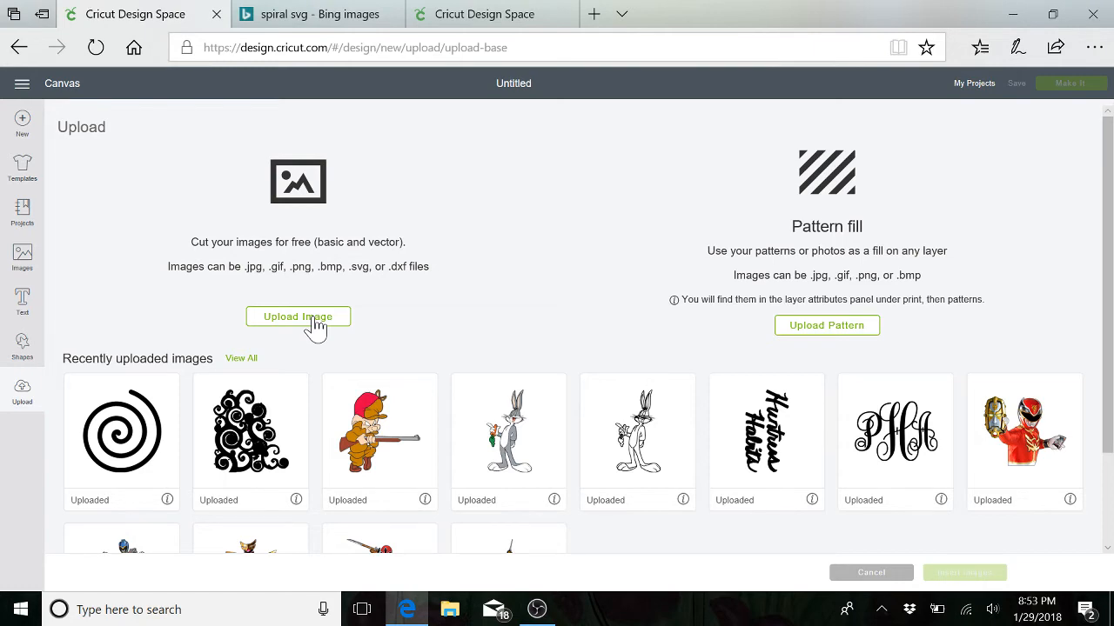
left_click(339, 23)
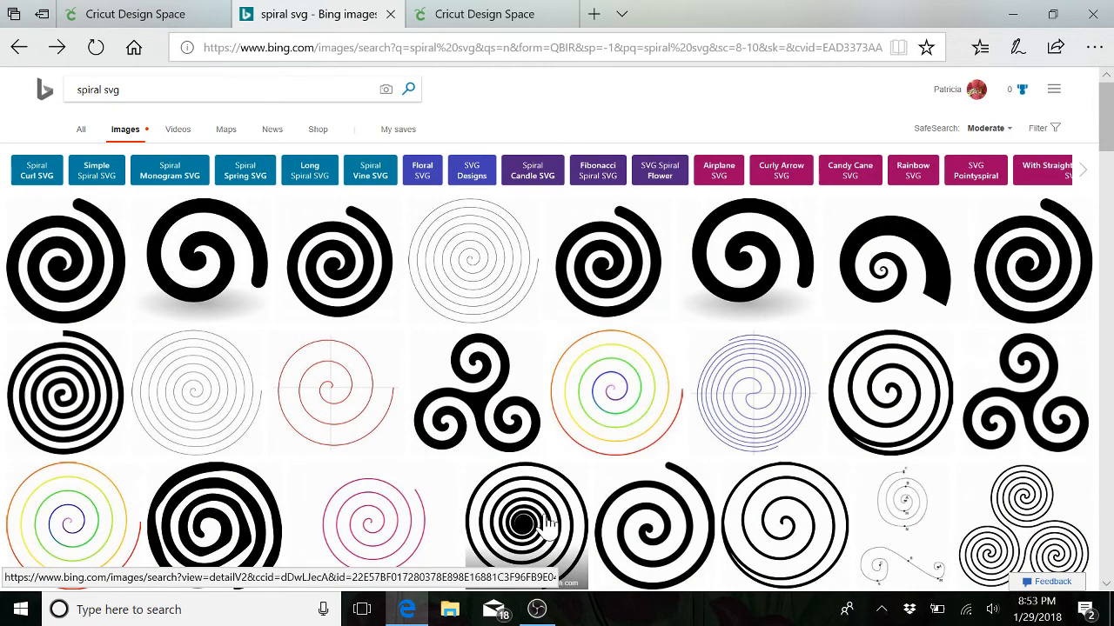
scroll(548, 522, "down", 2)
scroll(318, 152, "up", 2)
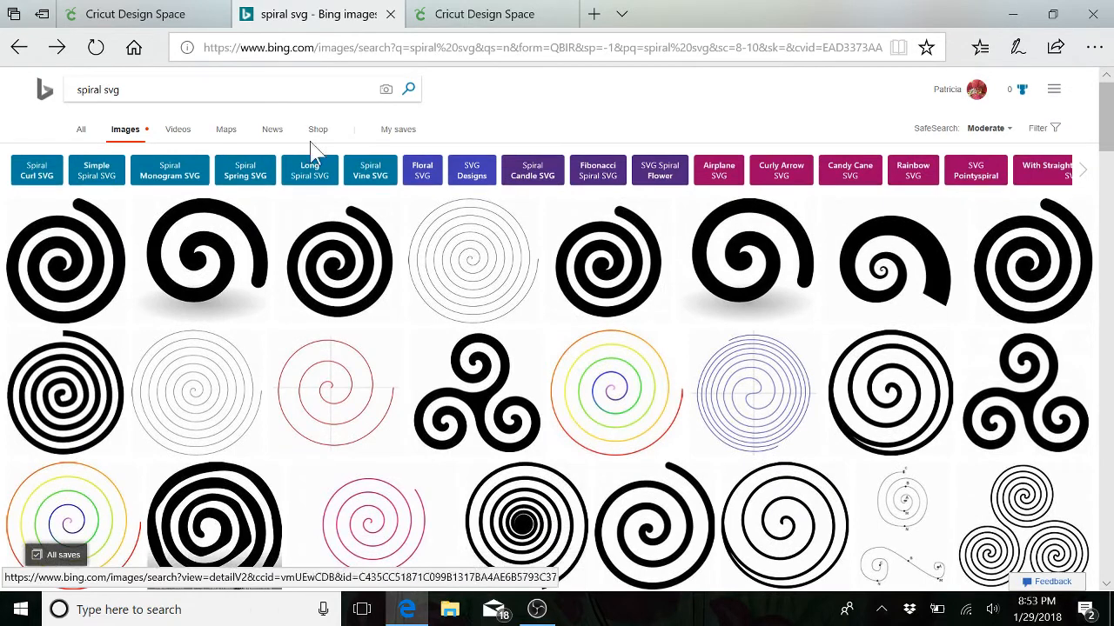
Step: Return to the other Cricut Design Space tab, go back to the spiral-hi save page and cancel that upload
left_click(118, 17)
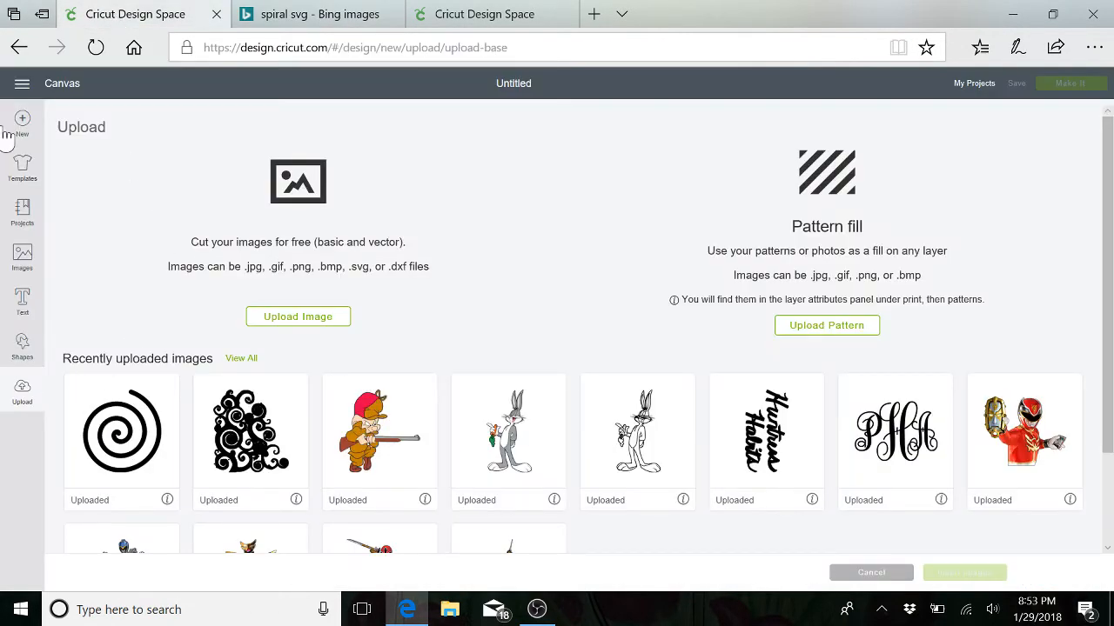
left_click(18, 47)
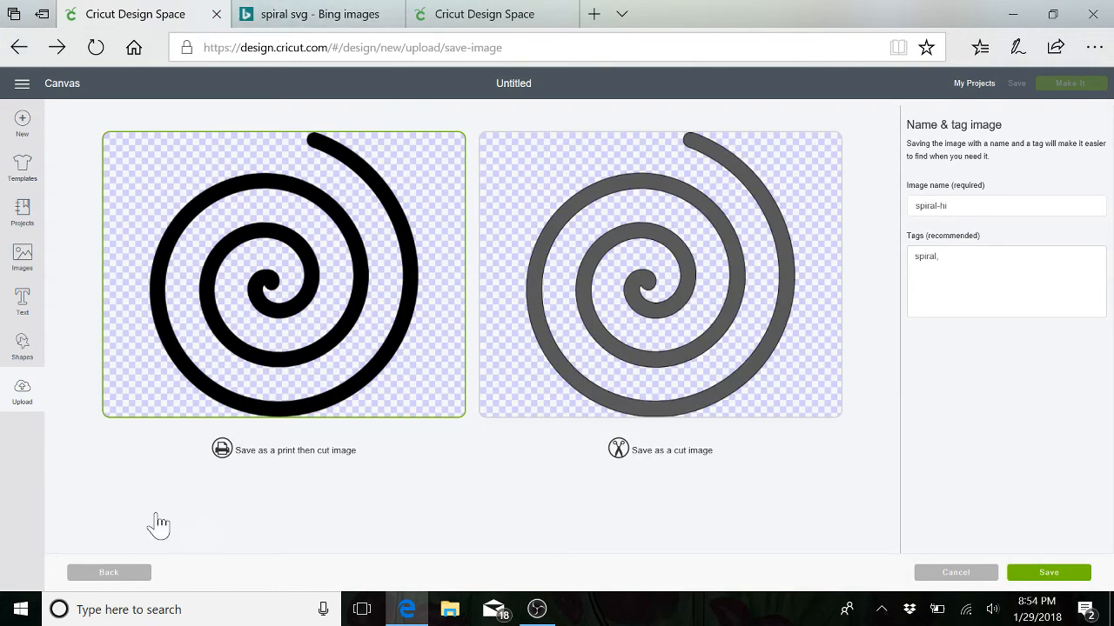
right_click(961, 581)
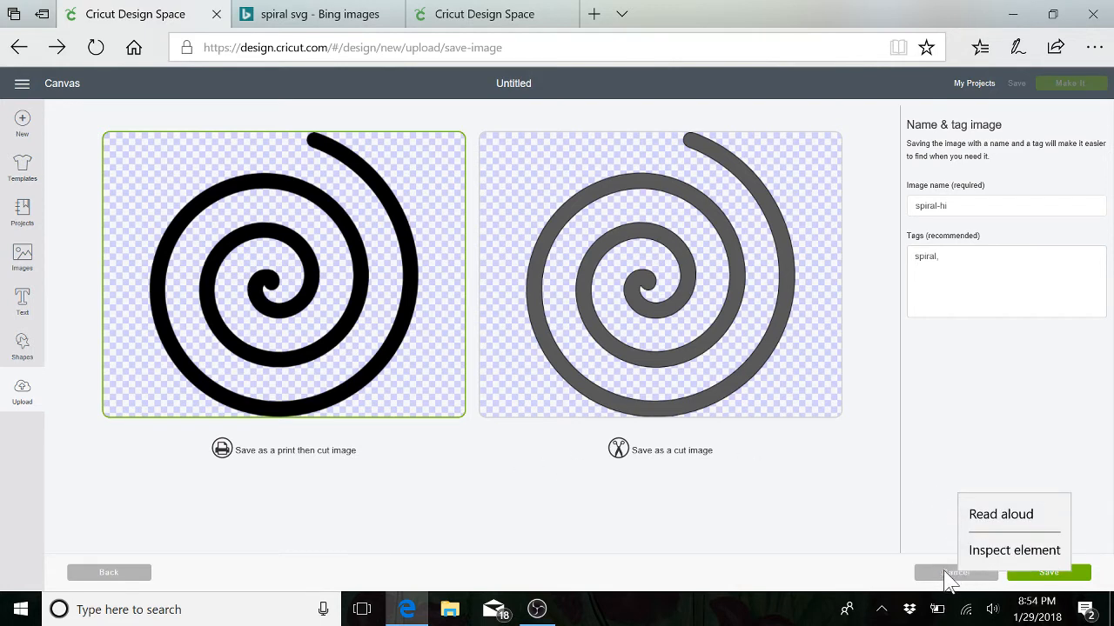
left_click(947, 580)
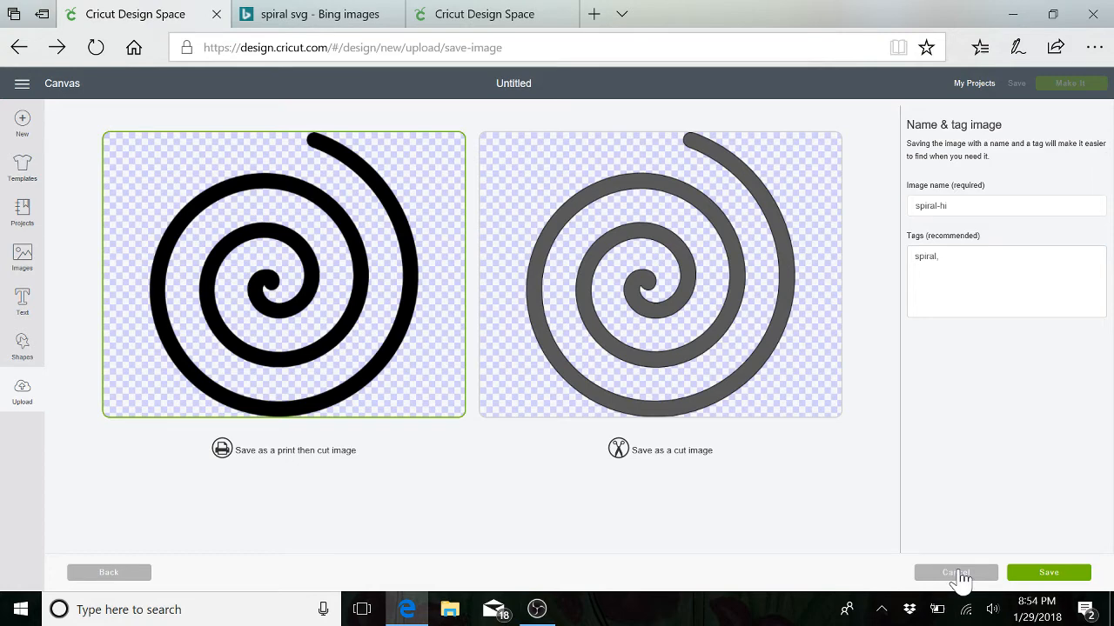
left_click(955, 577)
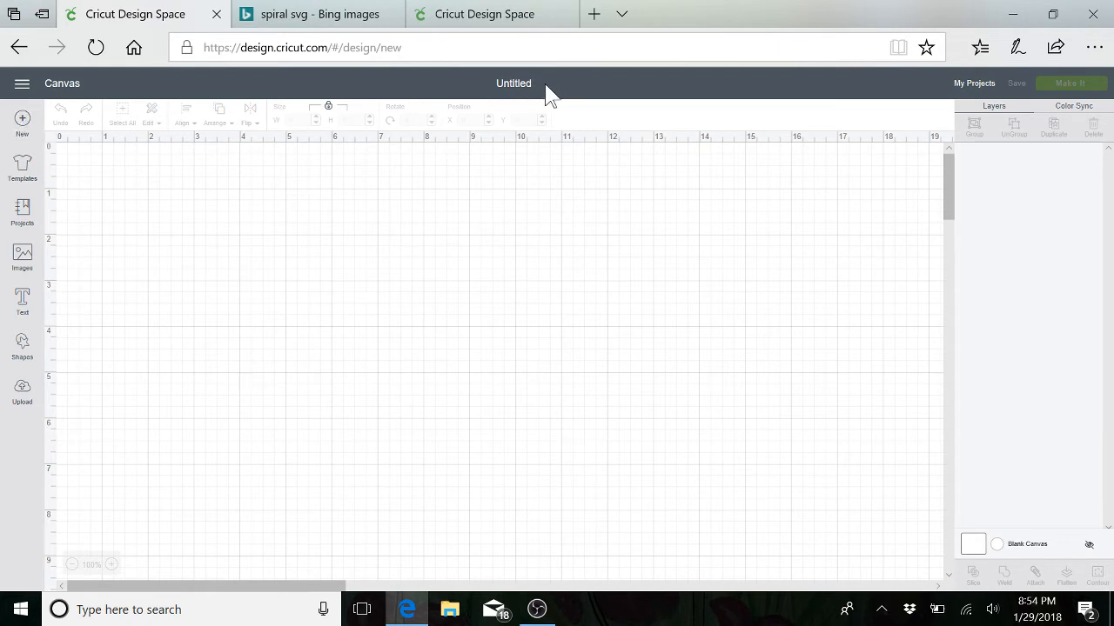
Step: Start a new image upload and choose the spiral3 file from the Pictures folder
left_click(23, 392)
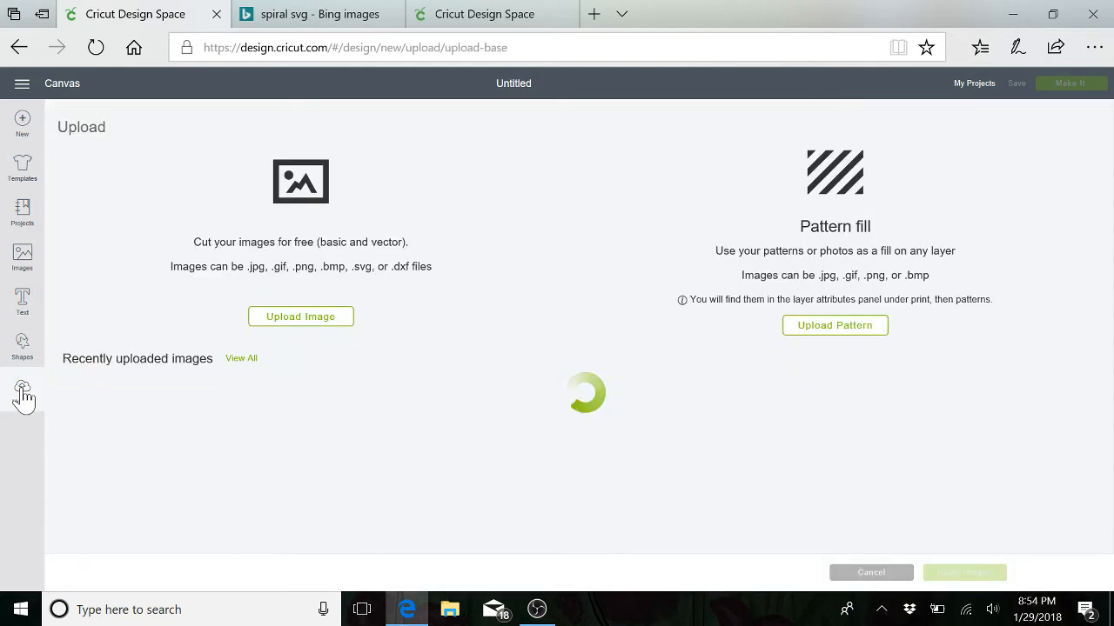
left_click(322, 324)
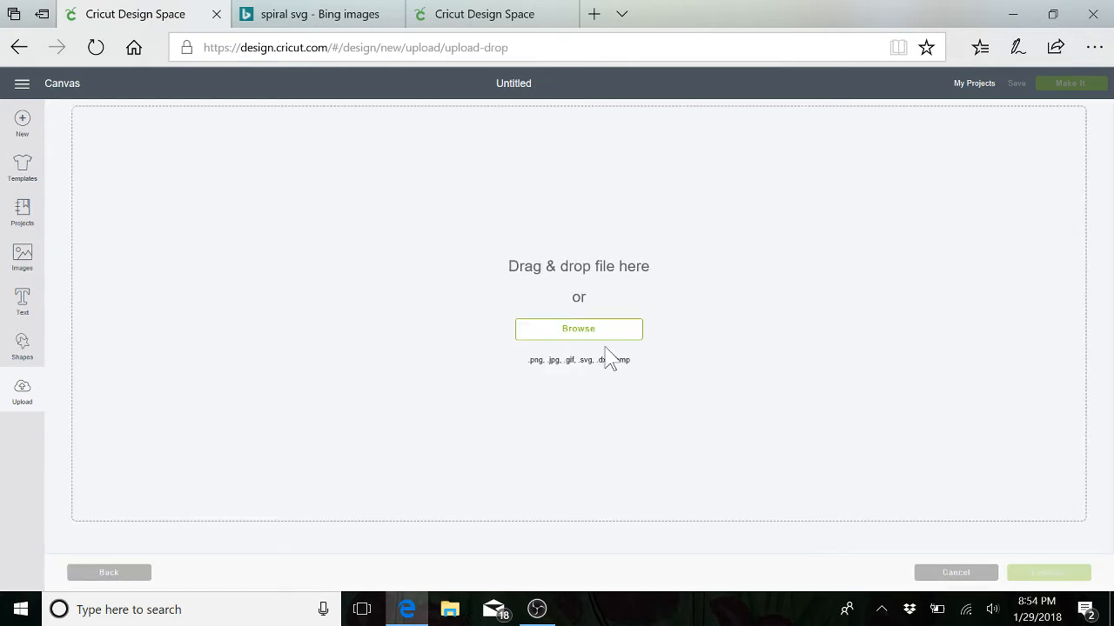
left_click(611, 337)
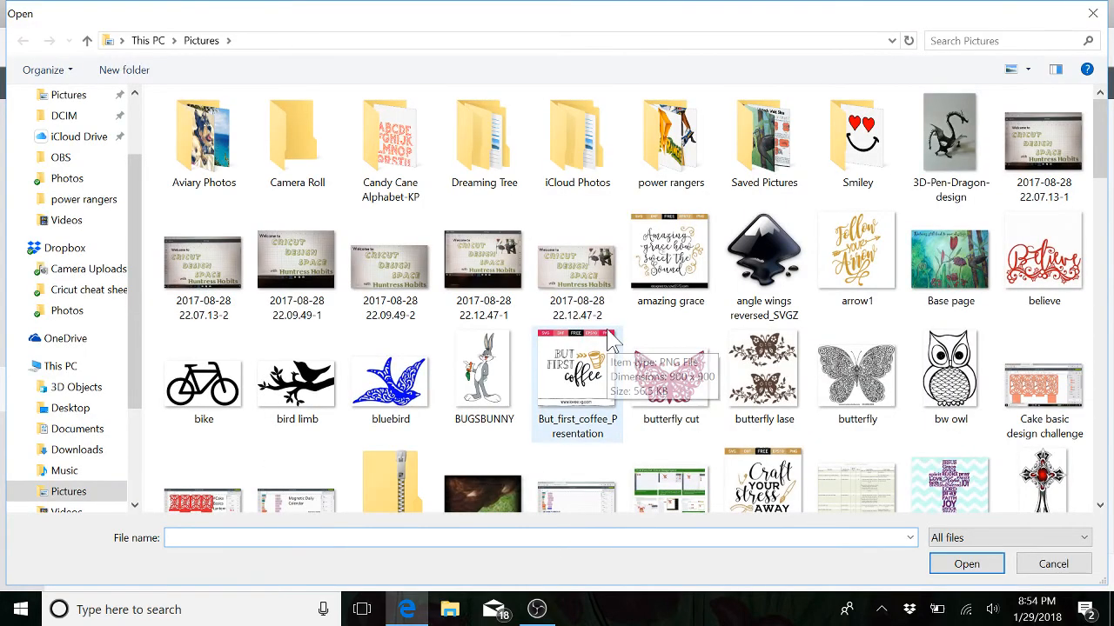
scroll(612, 339, "down", 10)
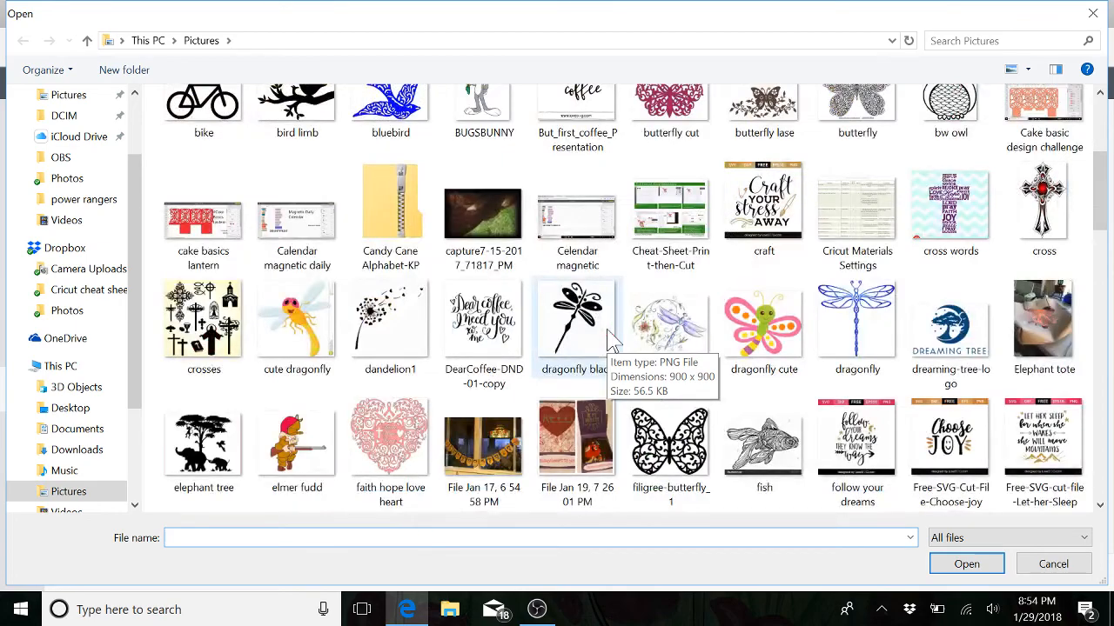
scroll(611, 339, "down", 3)
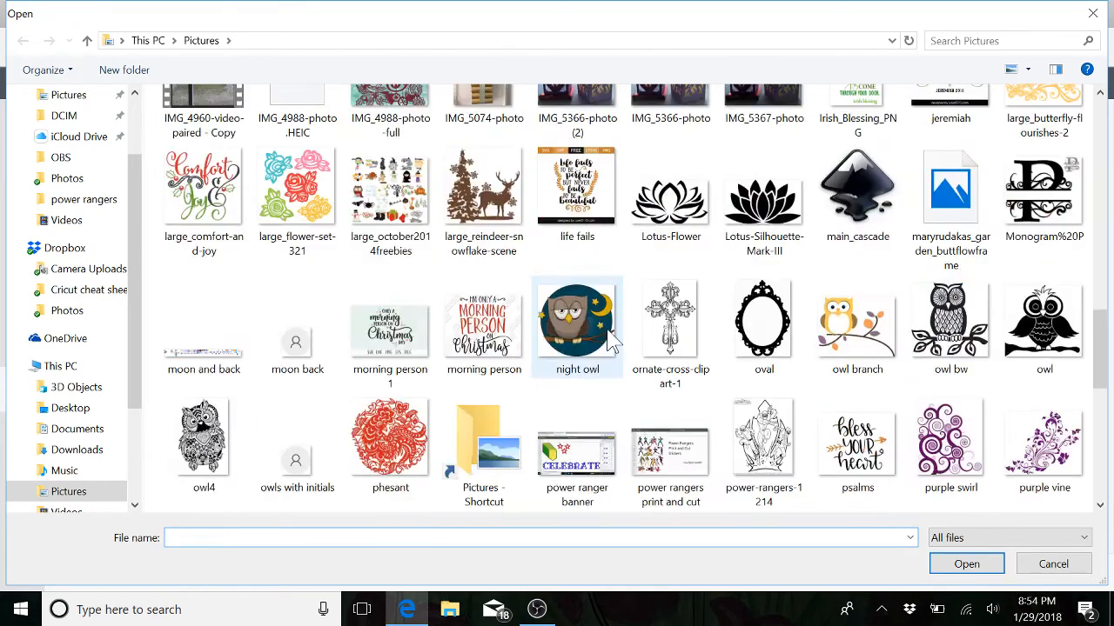
scroll(611, 340, "down", 6)
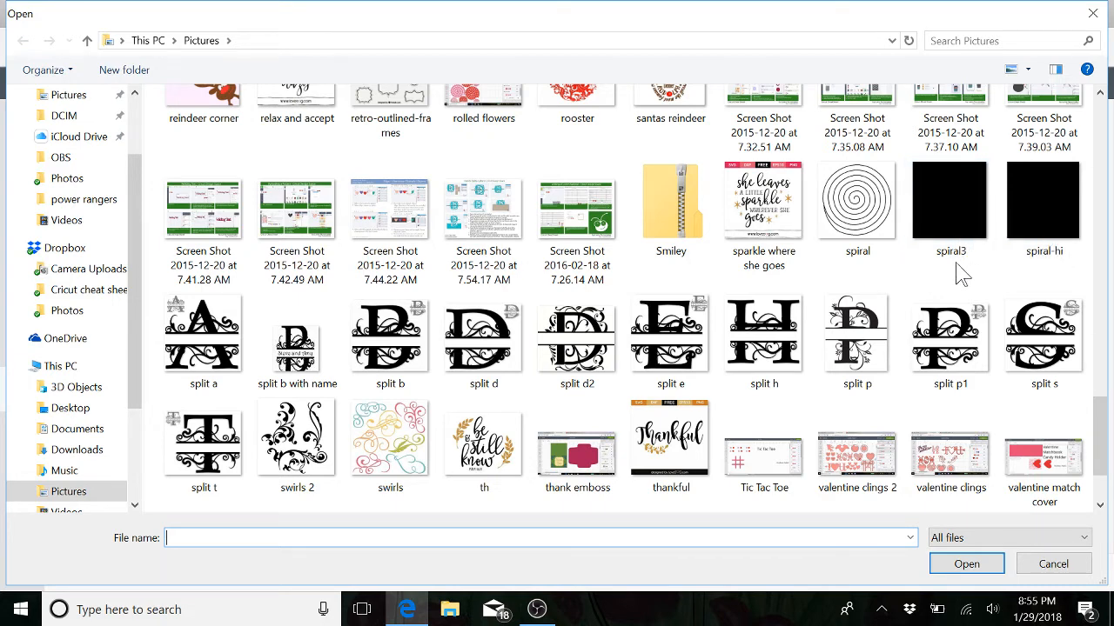
left_click(954, 201)
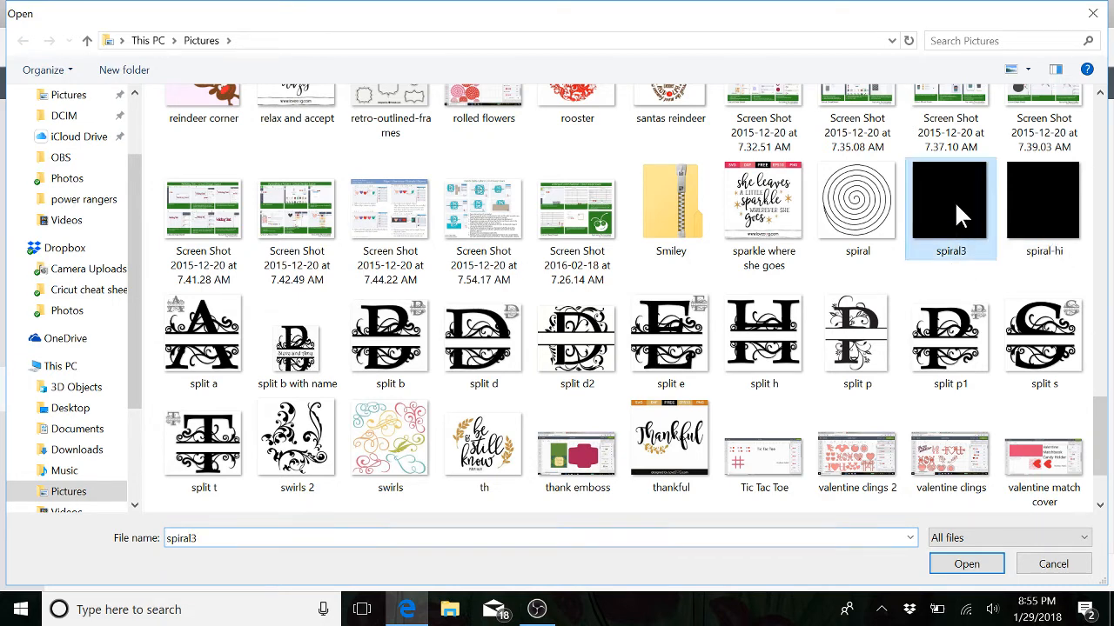
left_click(990, 567)
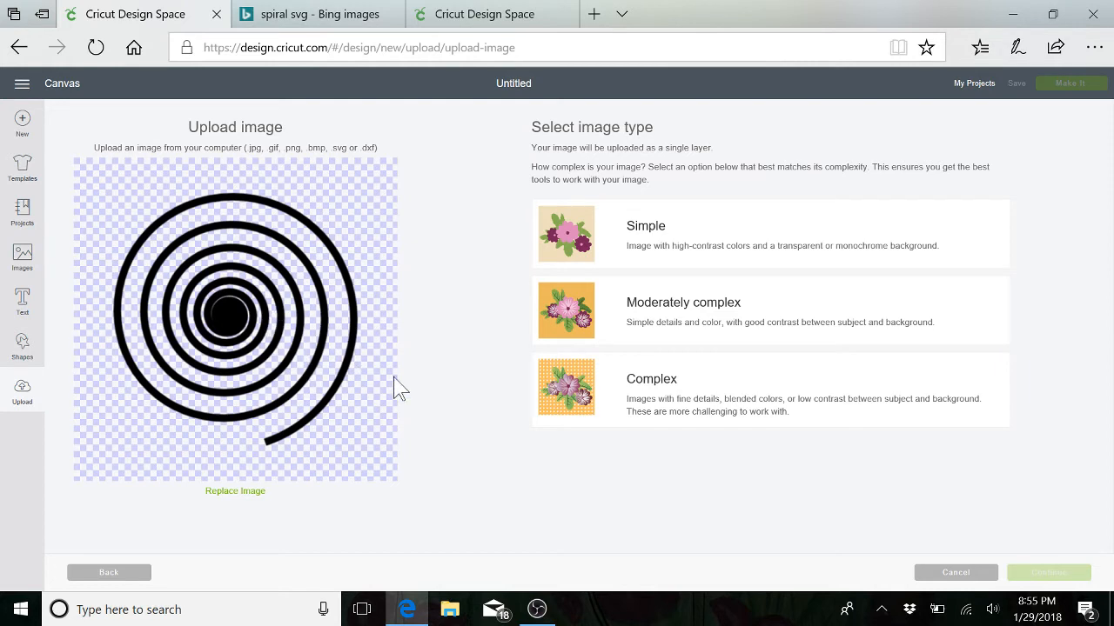
Step: Set the spiral3 image type to Simple and accept its transparent background without erasing anything
left_click(685, 248)
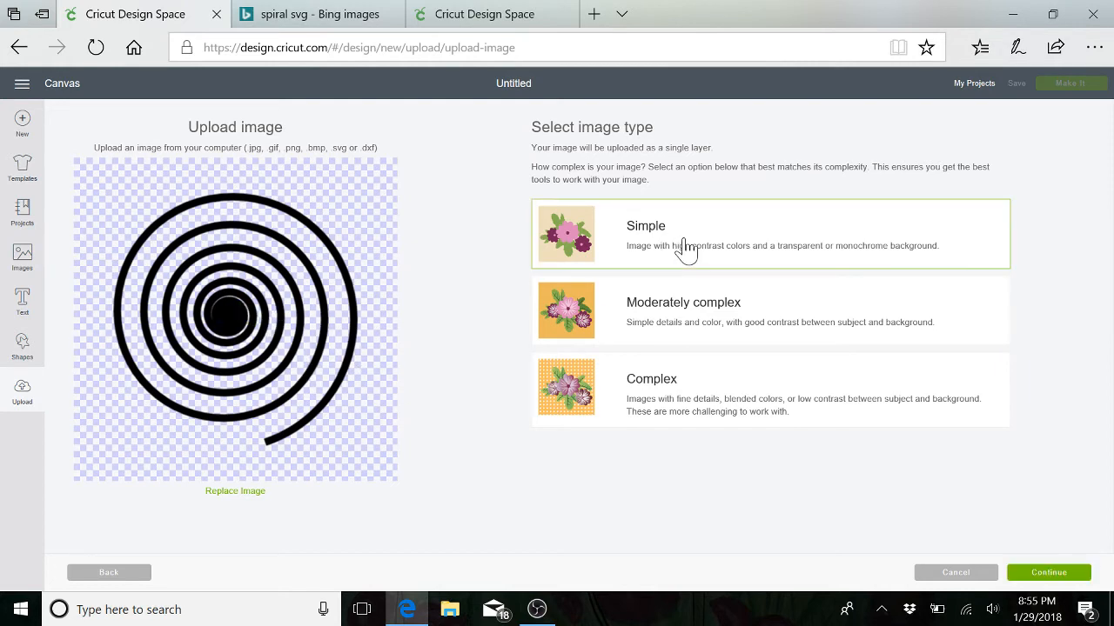
left_click(1051, 573)
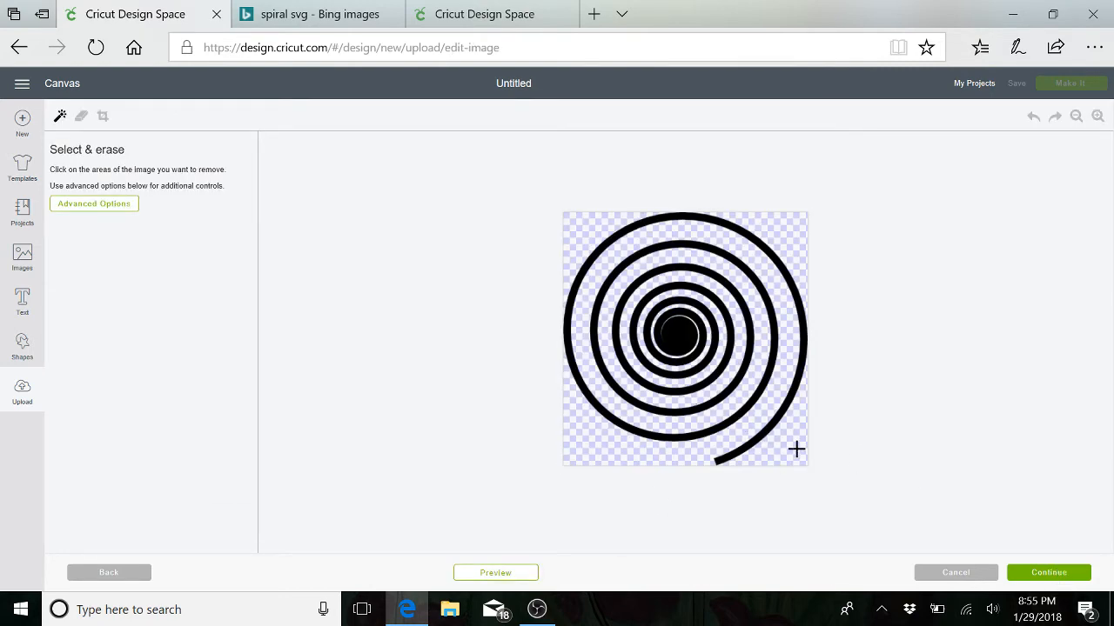
left_click(1051, 573)
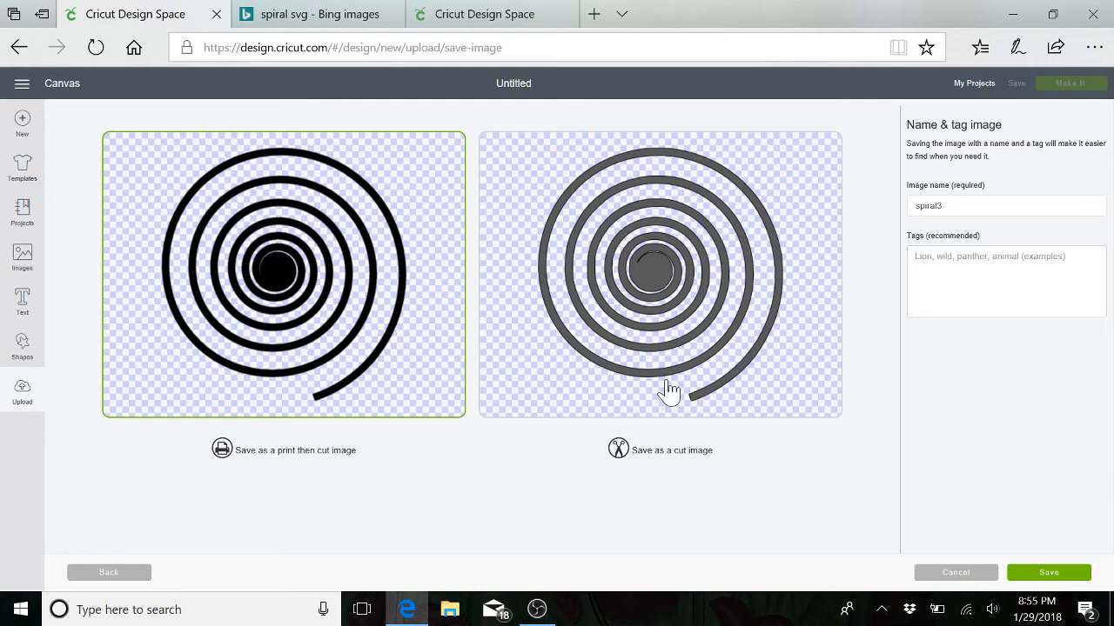
Step: Save spiral3 as a cut image with the tag "spiral,"
left_click(773, 383)
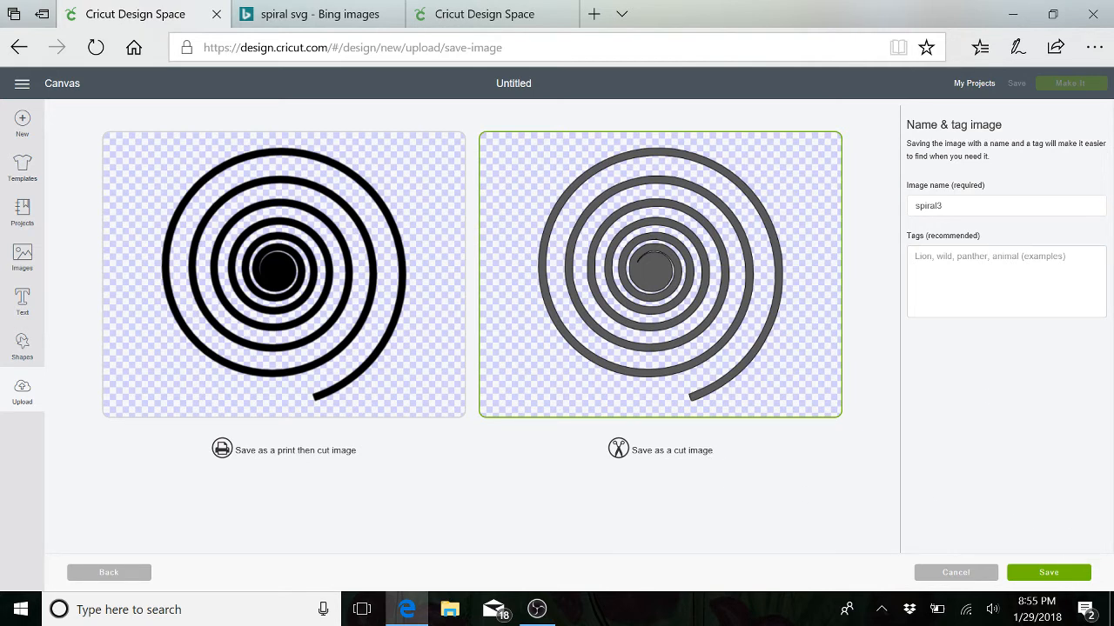
left_click(1006, 281)
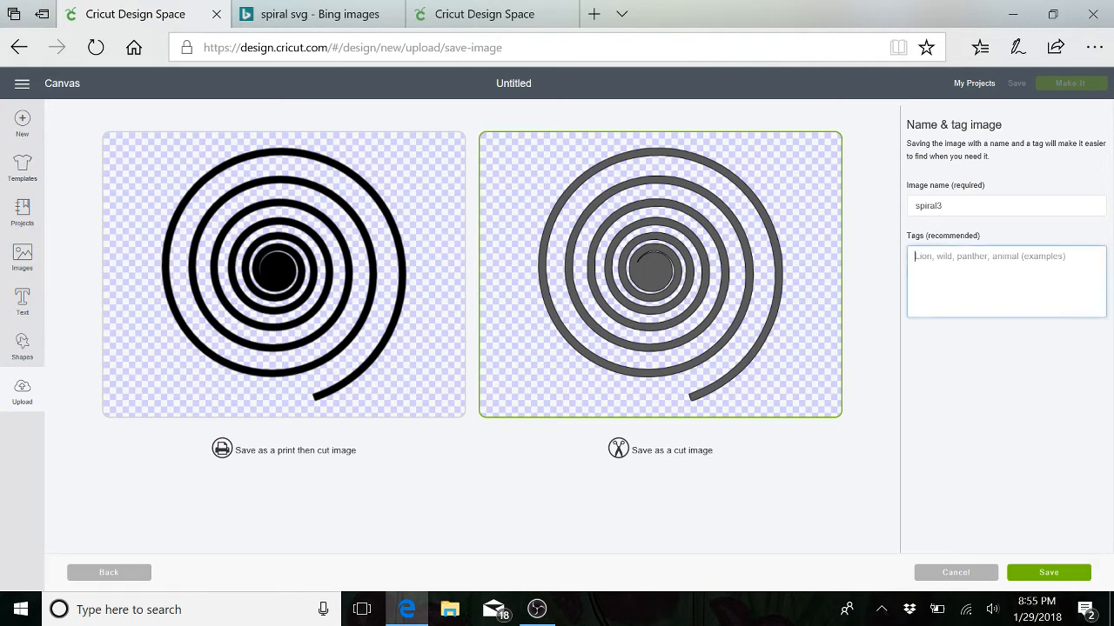
type("spiral,")
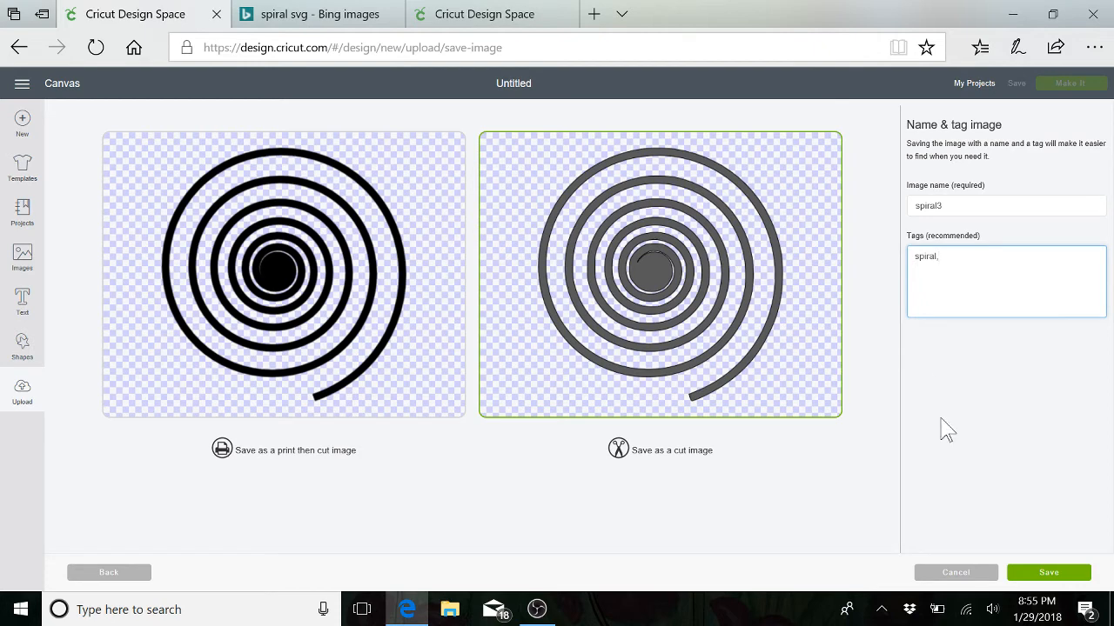
left_click(1051, 576)
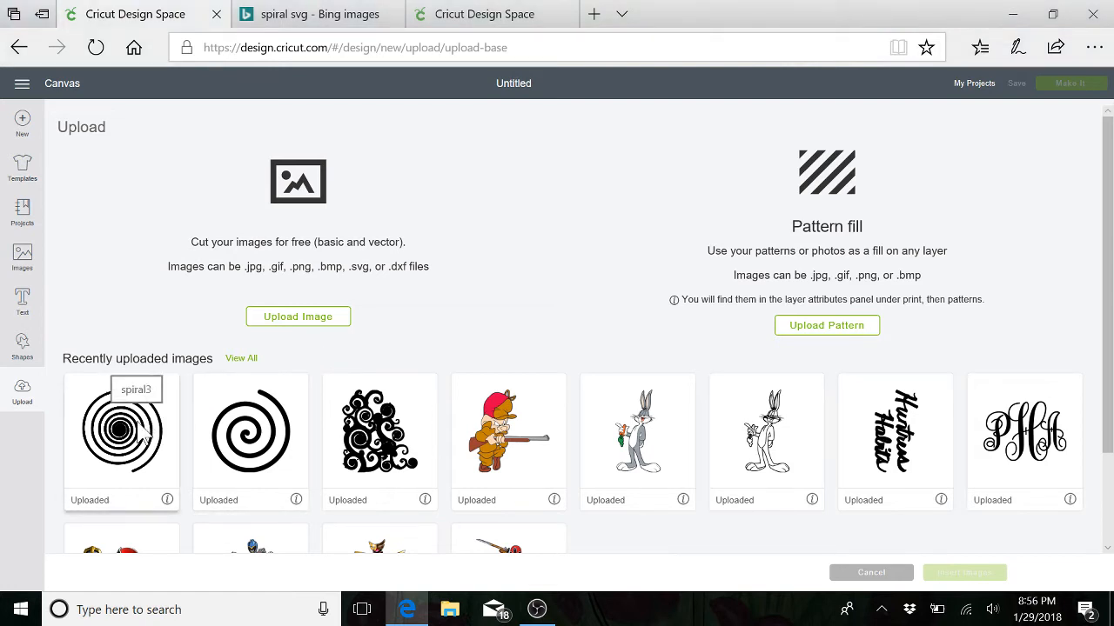
Step: Insert the uploaded spiral-hi and spiral3 images onto the canvas, leaving the black swirl pattern out of the selection
left_click(262, 445)
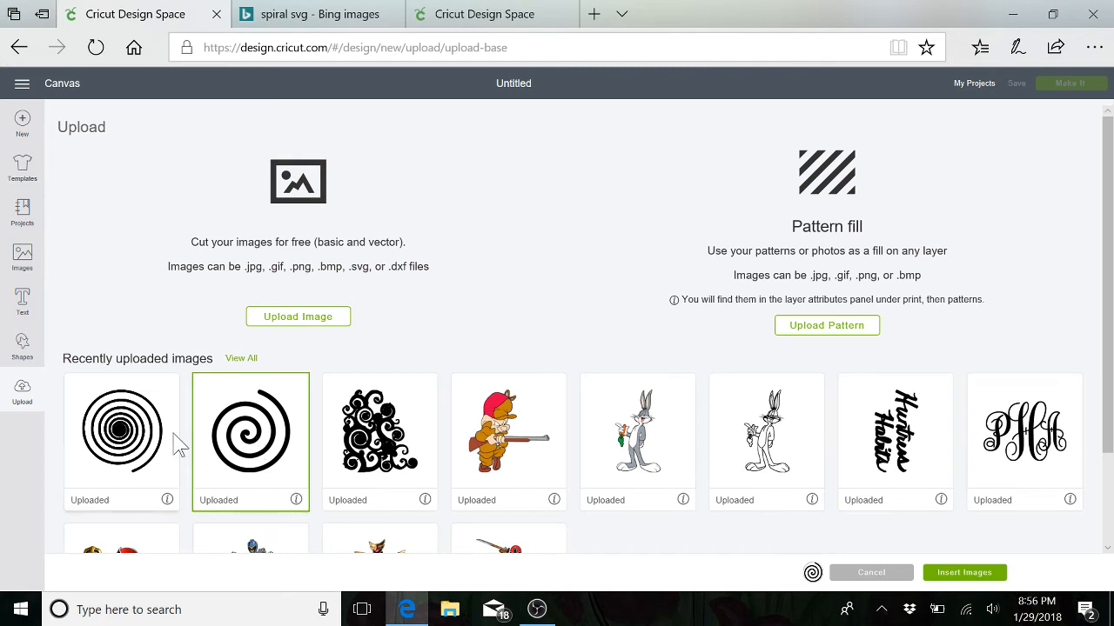
left_click(130, 442)
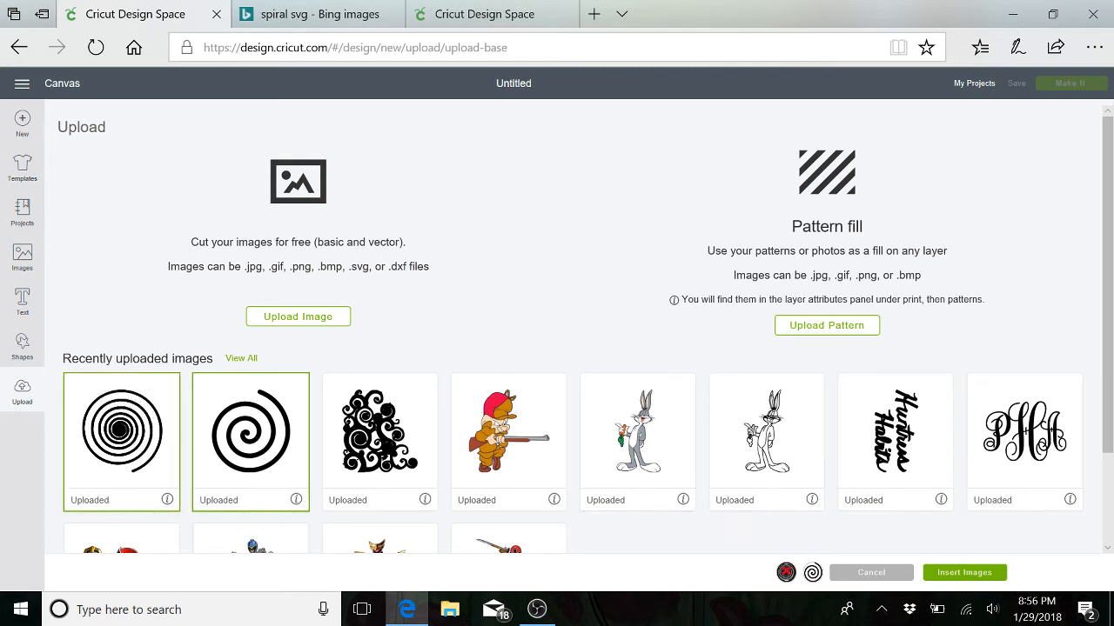
mouse_move(808, 580)
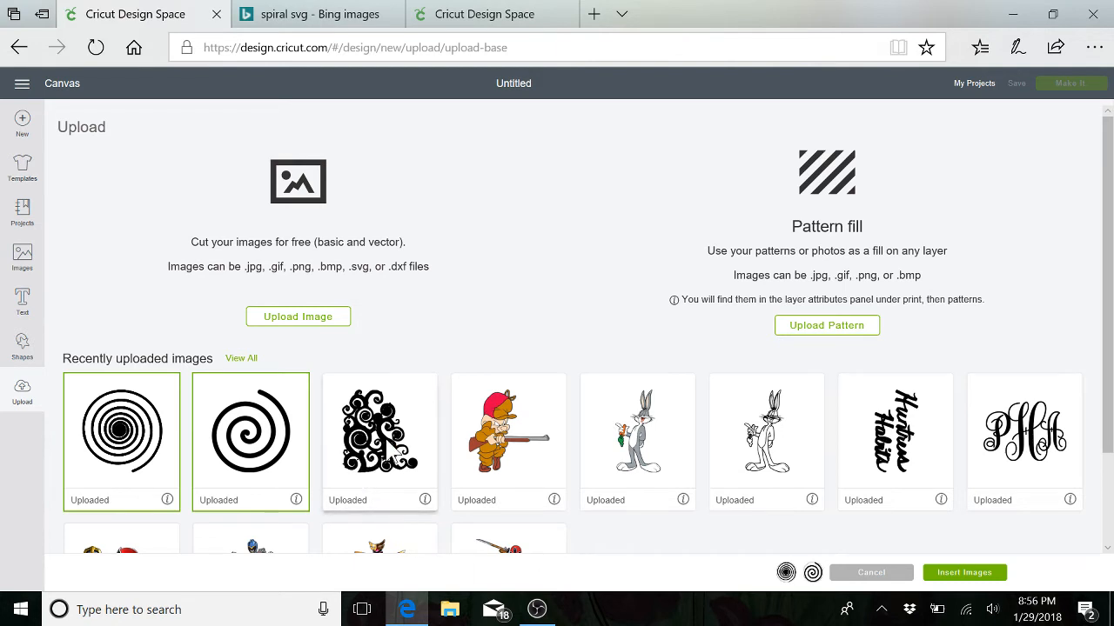
left_click(407, 454)
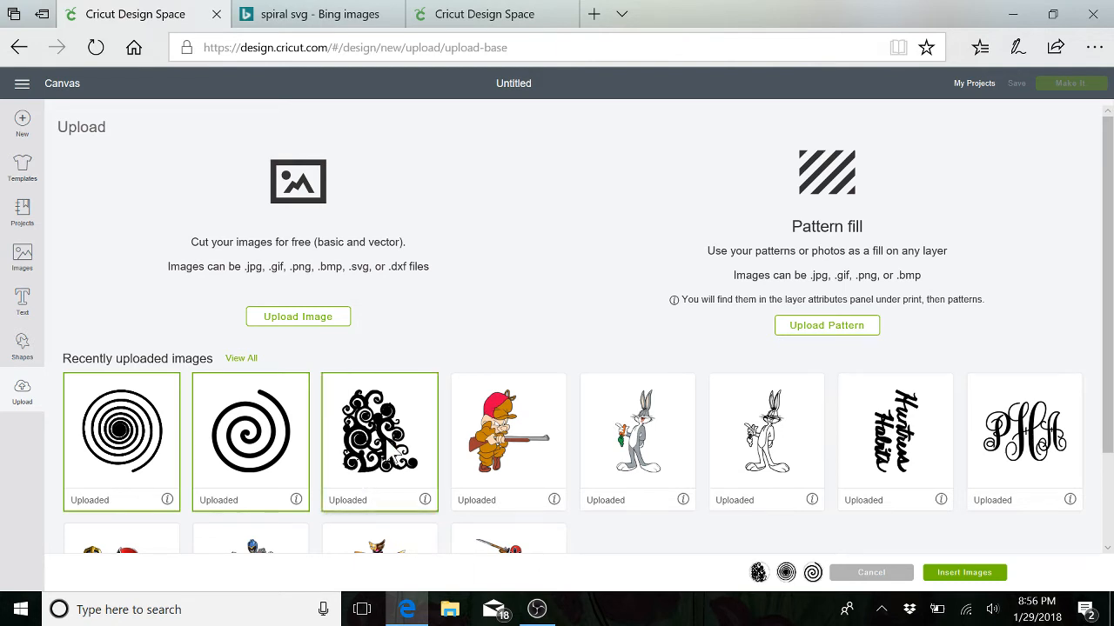
mouse_move(757, 581)
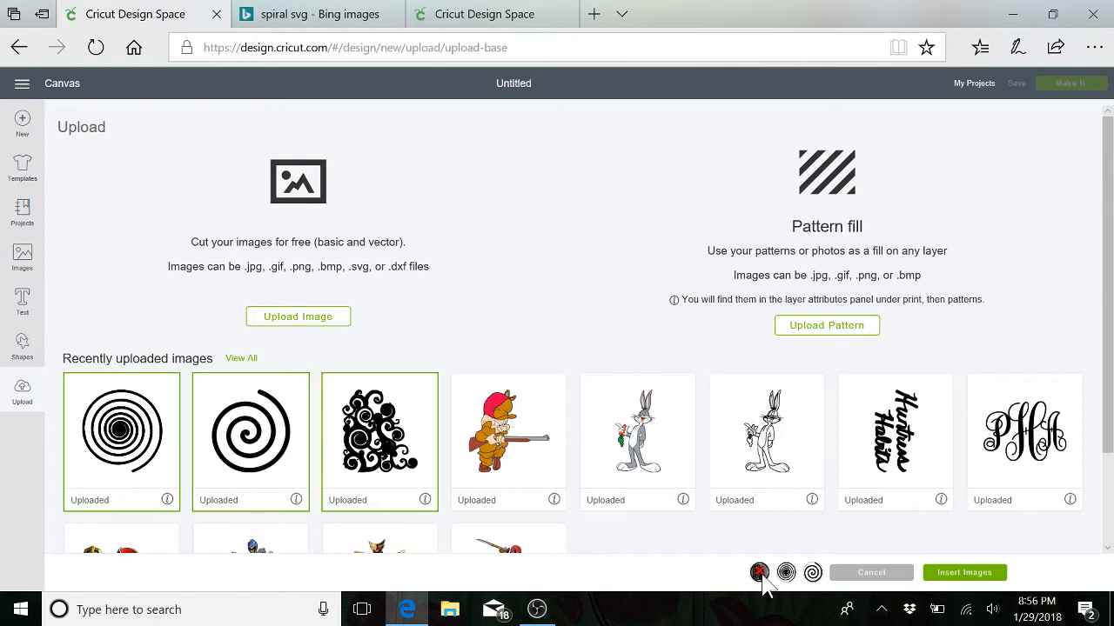
left_click(758, 572)
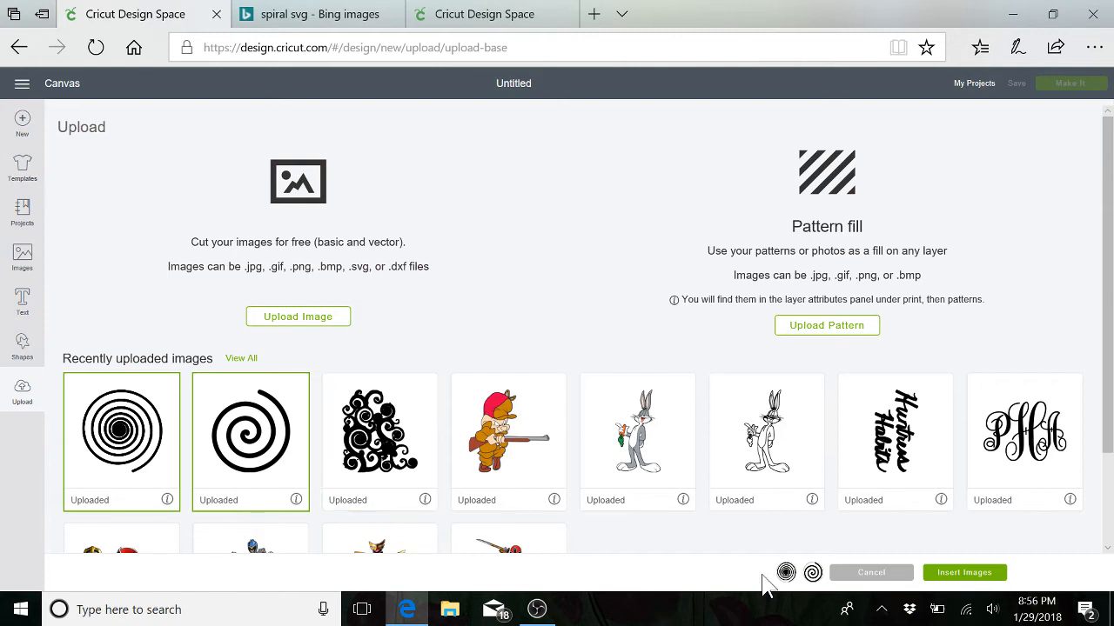
left_click(978, 576)
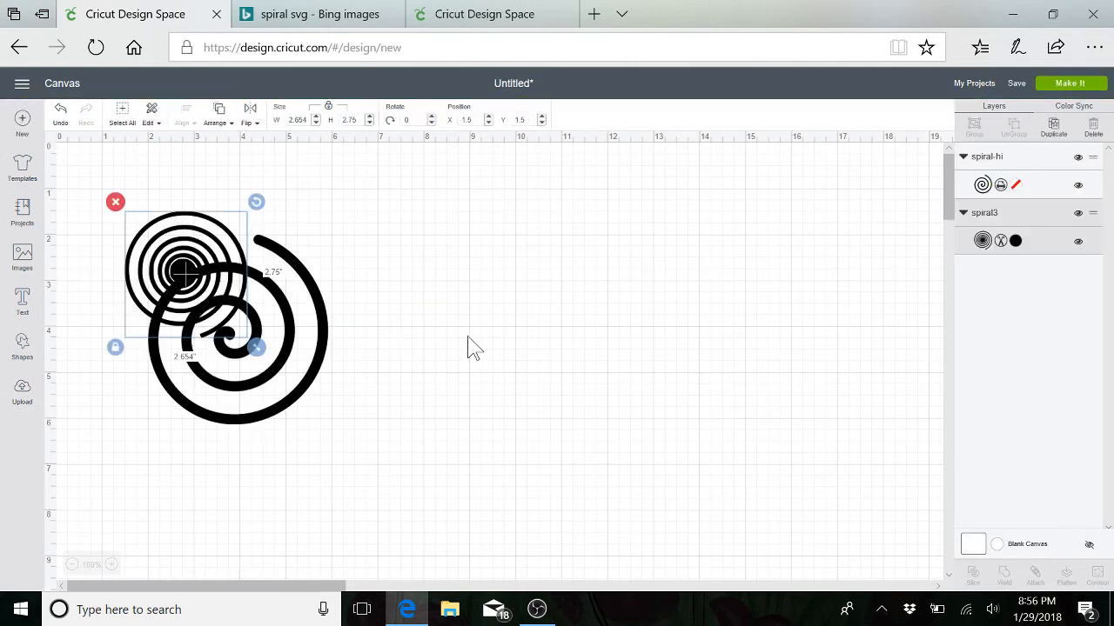
Step: Move the two spirals apart on the canvas and enlarge spiral3 to about 6.3 by 6.5 inches
left_click_drag(282, 373, 770, 342)
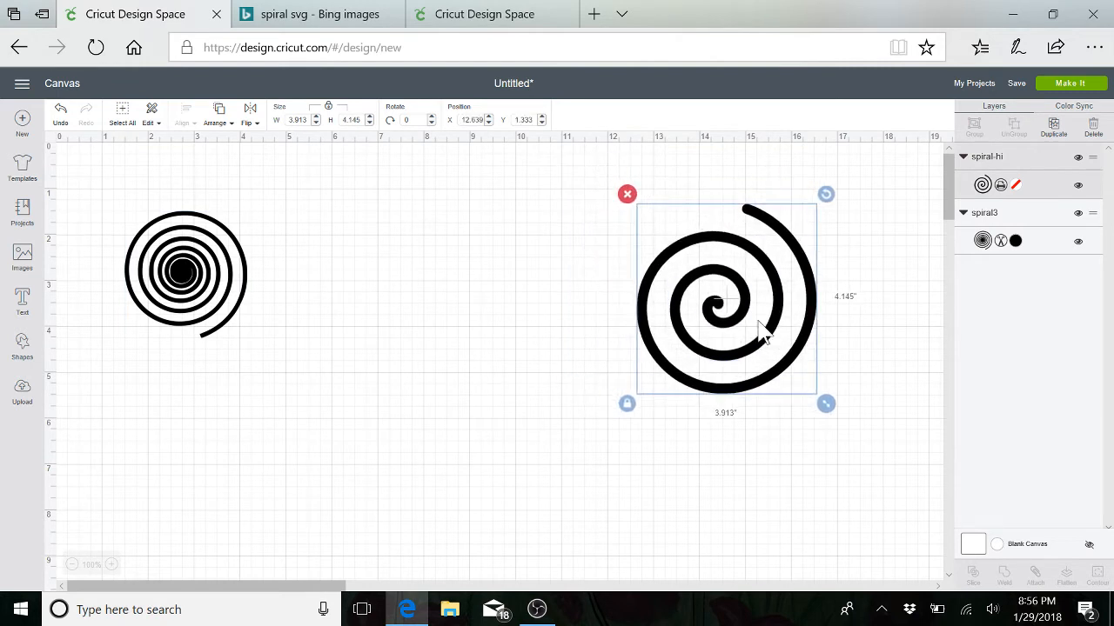
left_click_drag(182, 294, 378, 232)
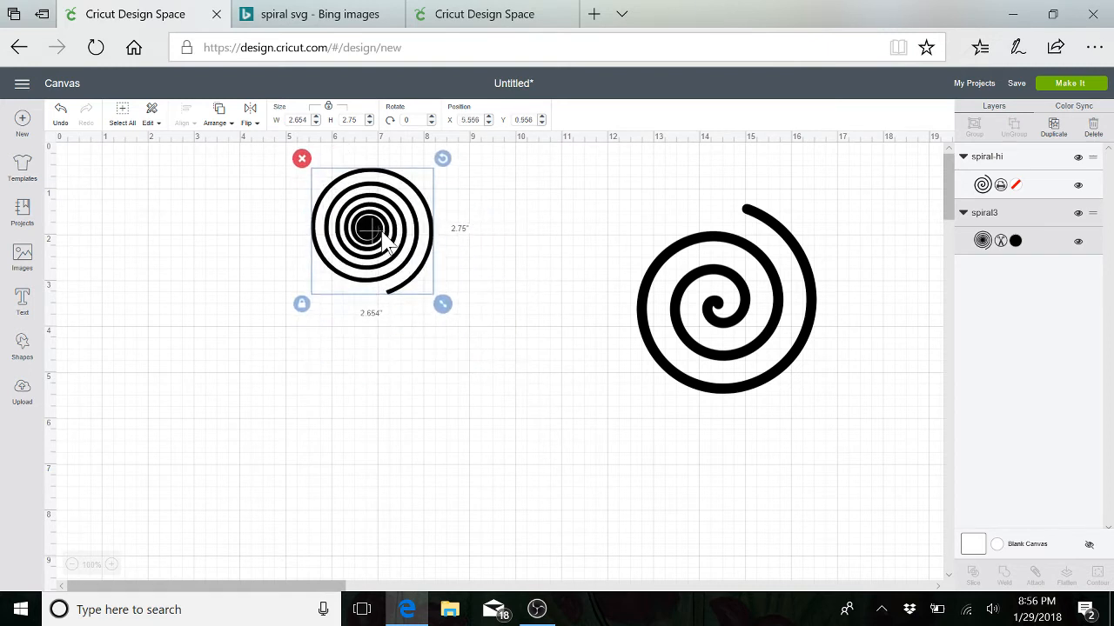
left_click_drag(441, 306, 538, 487)
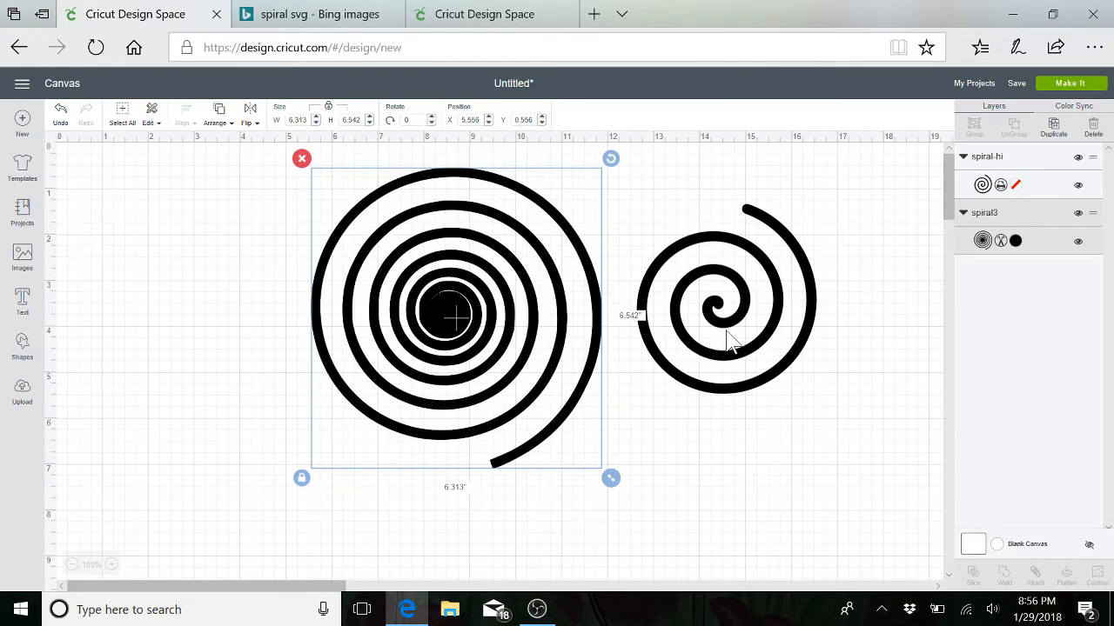
left_click_drag(728, 341, 733, 309)
left_click(539, 312)
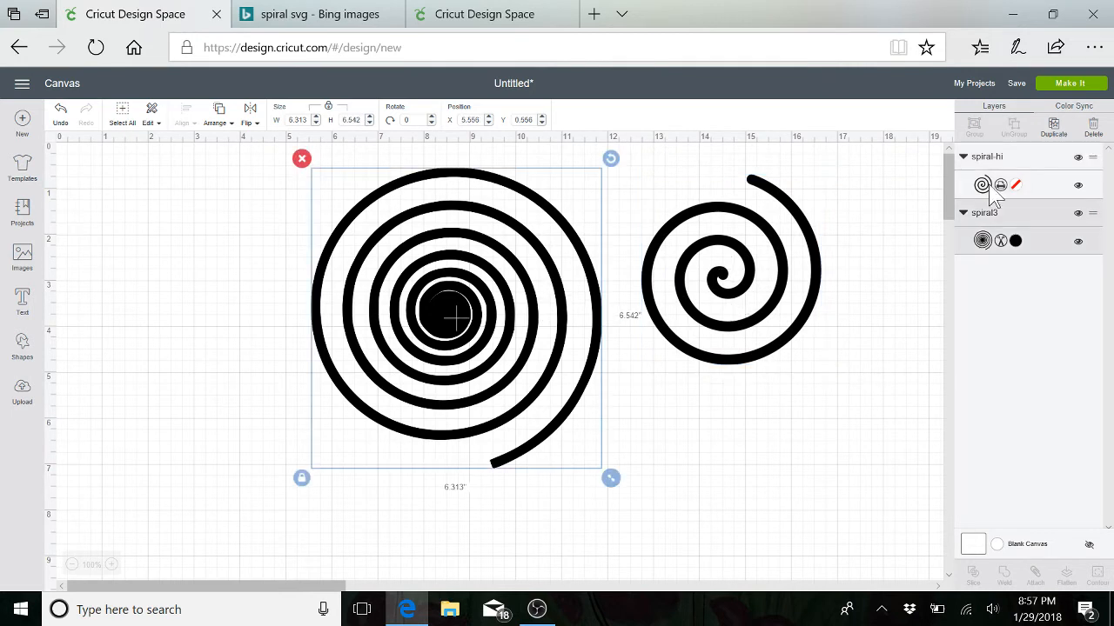
Step: Hide spiral3, then move spiral-hi to the middle of the canvas and enlarge it to about 6.5 by 6.9 inches
left_click(1078, 241)
left_click_drag(757, 292, 521, 288)
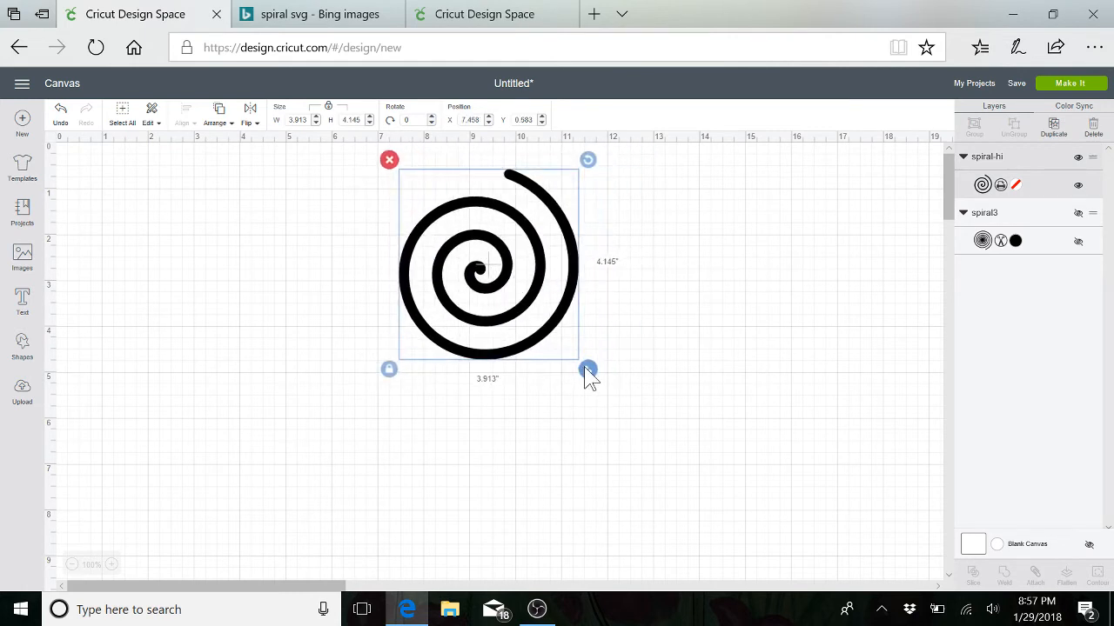
left_click_drag(589, 373, 796, 504)
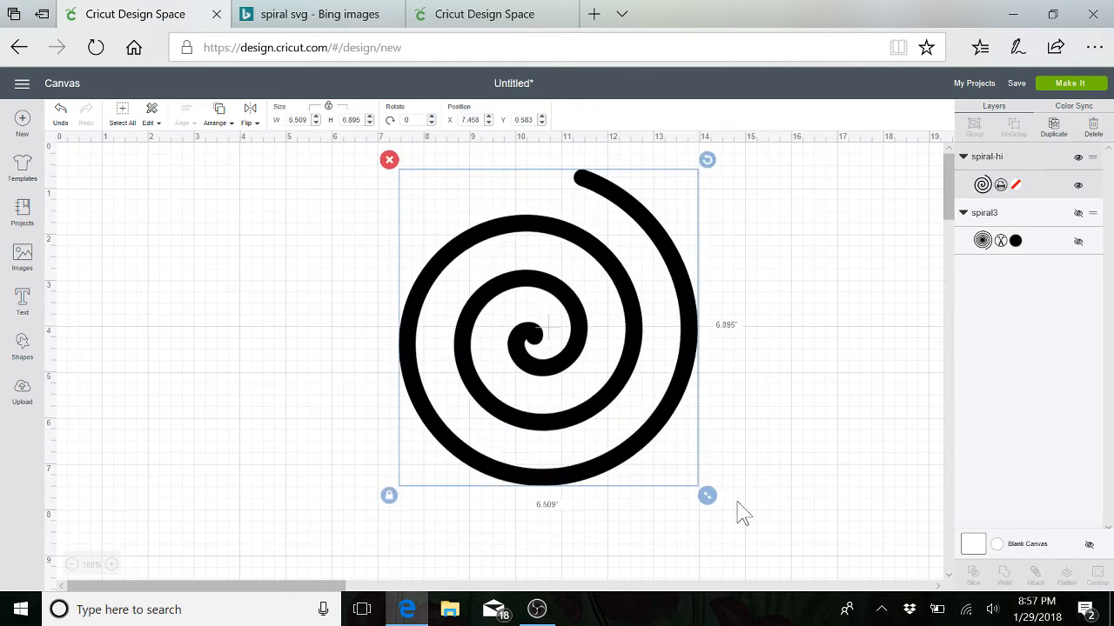
Step: Add a heart shape beside the spiral and shrink it to about 2.4 inches wide
left_click(21, 344)
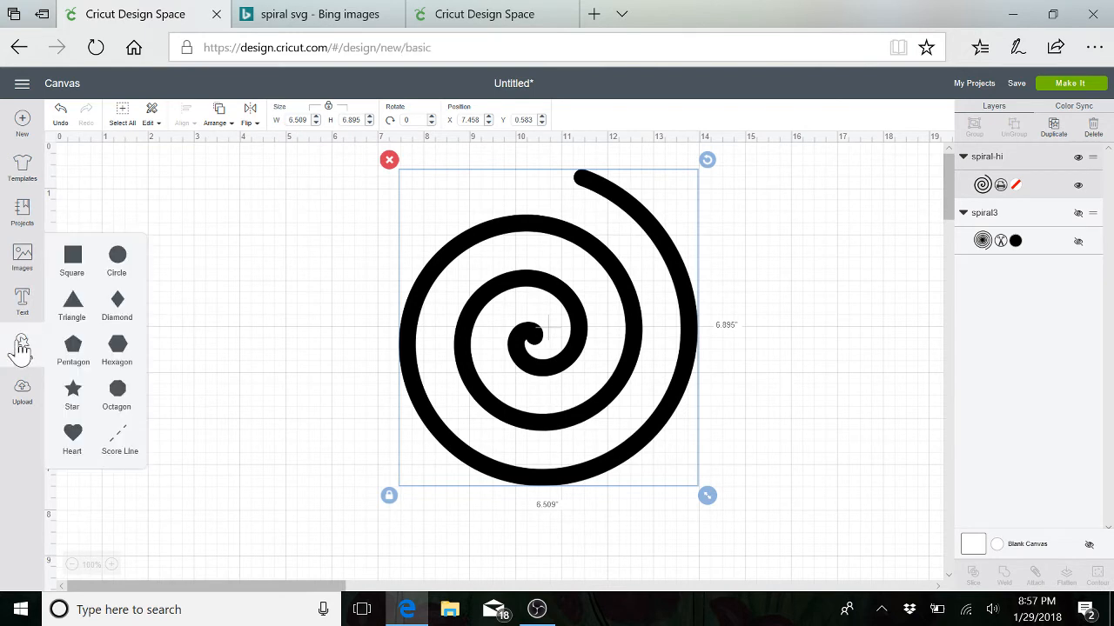
left_click(73, 435)
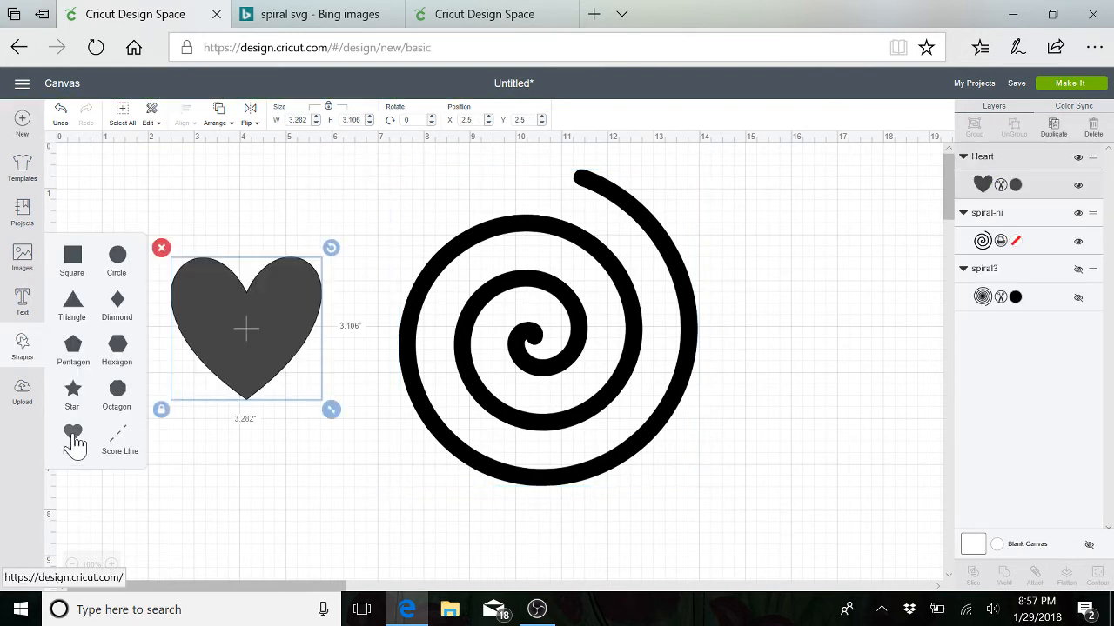
mouse_move(336, 415)
left_mouse_down()
mouse_move(237, 322)
mouse_move(676, 211)
mouse_move(735, 239)
left_mouse_up()
left_click_drag(696, 222, 296, 222)
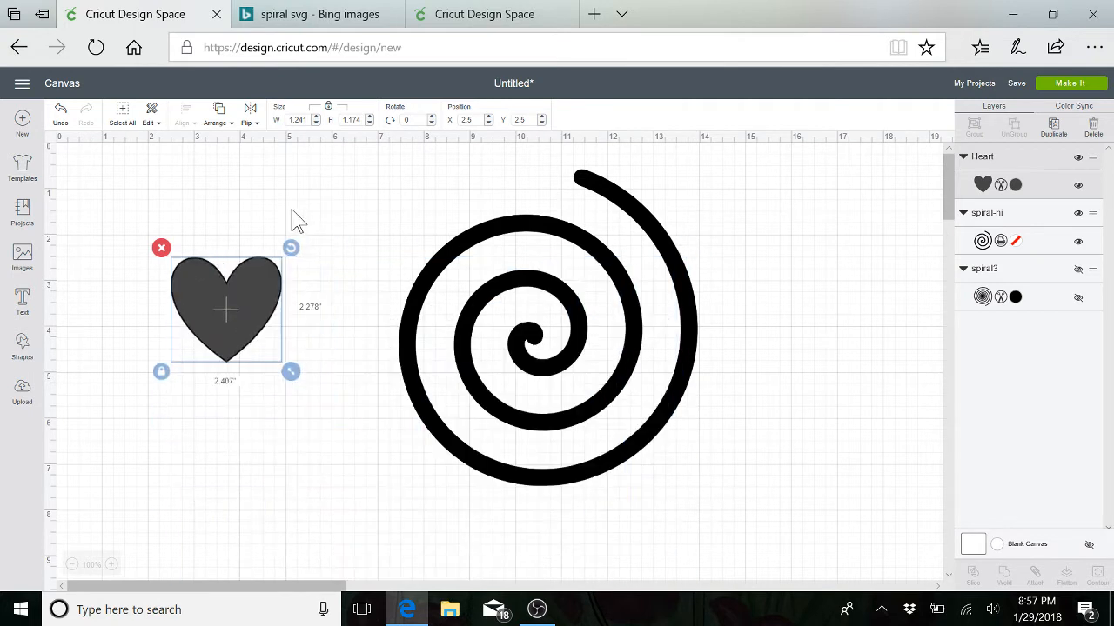
left_click(292, 214)
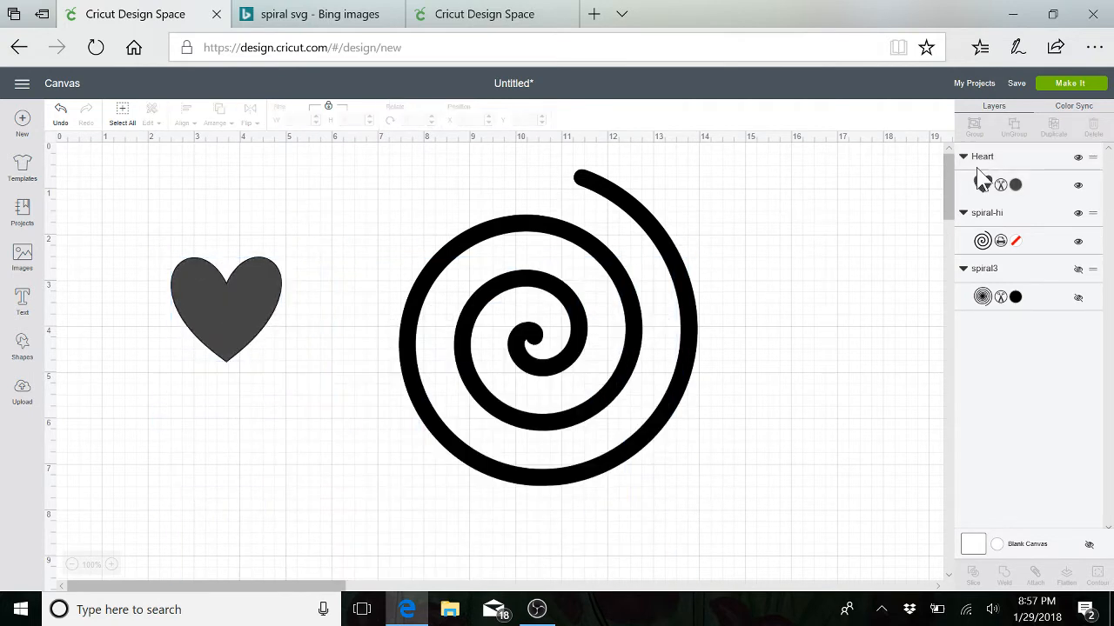
Step: Recolor the heart purple (#835EA5)
left_click(1015, 185)
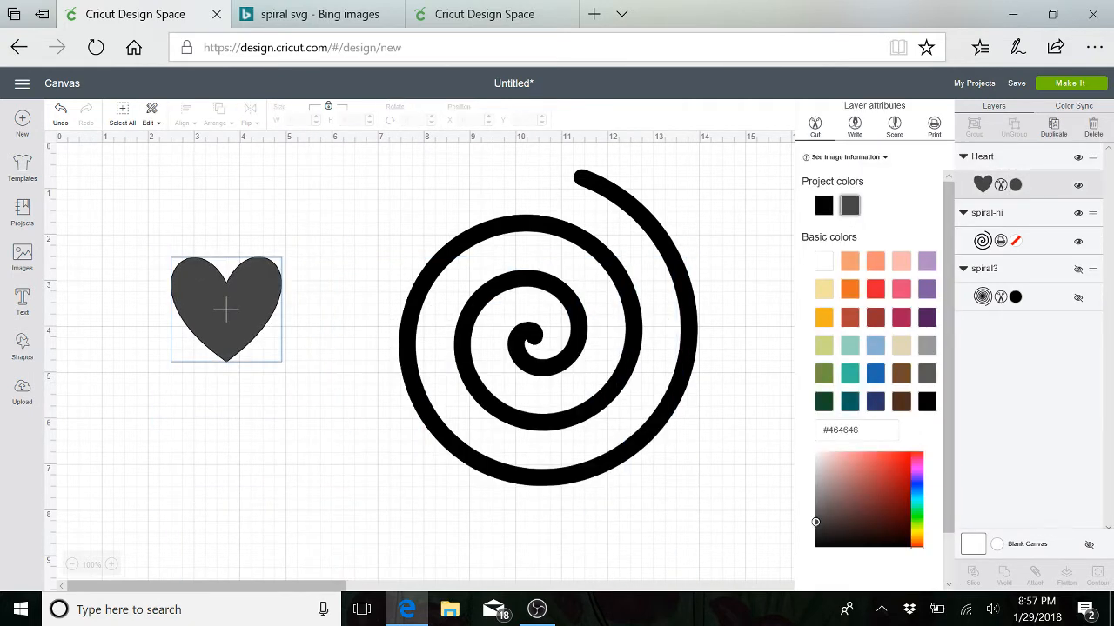
left_click(927, 290)
left_click(926, 289)
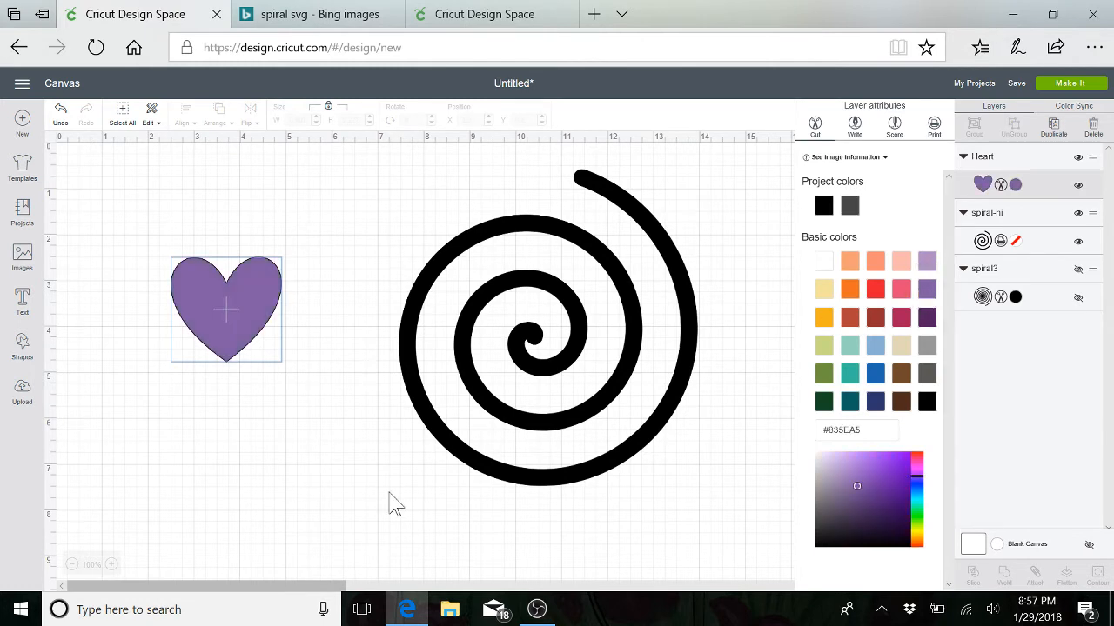
left_click(308, 424)
left_click(242, 337)
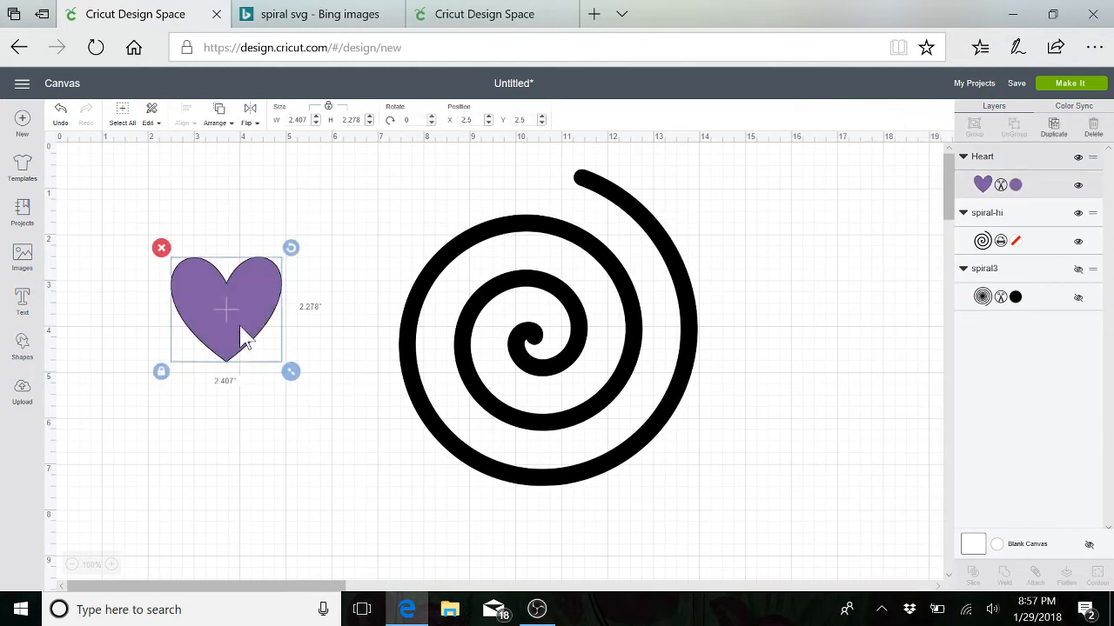
Step: Shrink the purple heart to about 1.26 by 1.19 inches and duplicate it three times
left_click_drag(291, 372, 239, 324)
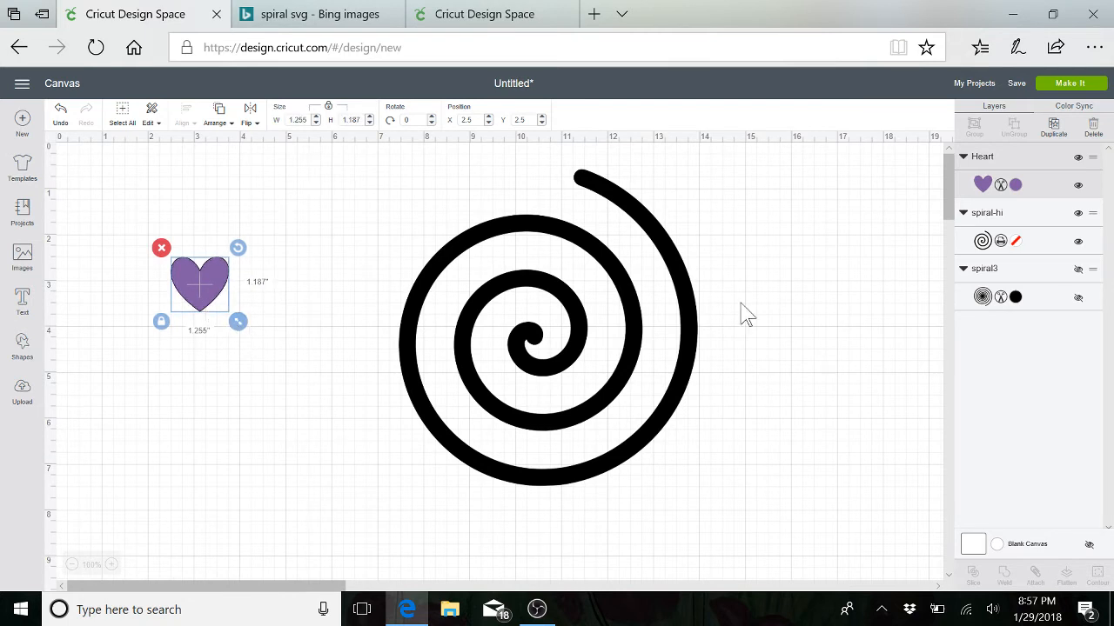
left_click(1054, 130)
left_click(1054, 131)
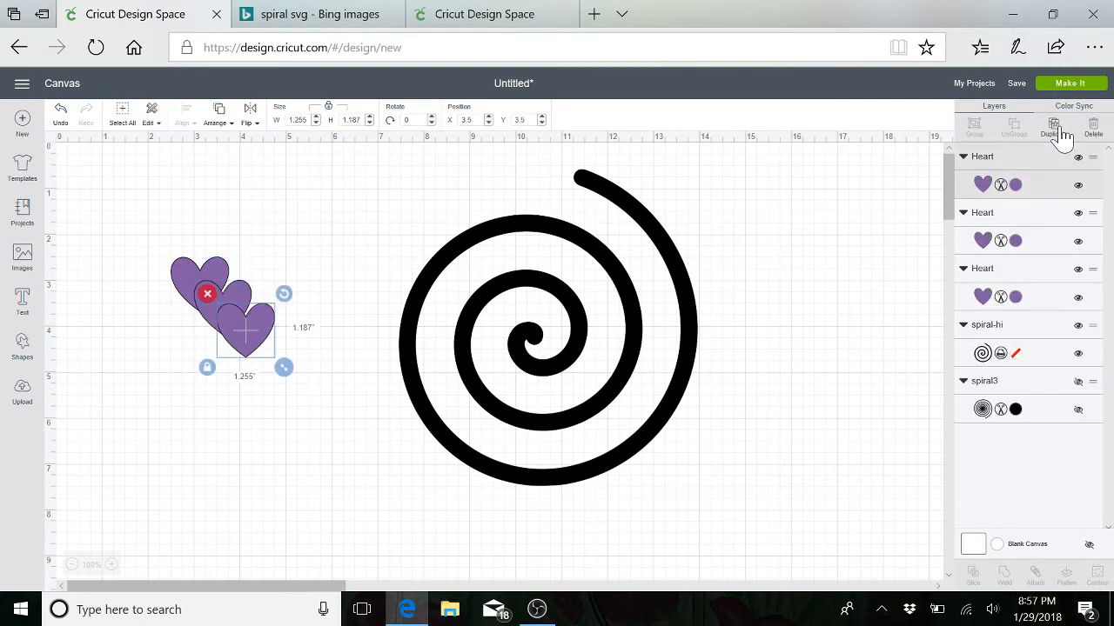
left_click(1054, 130)
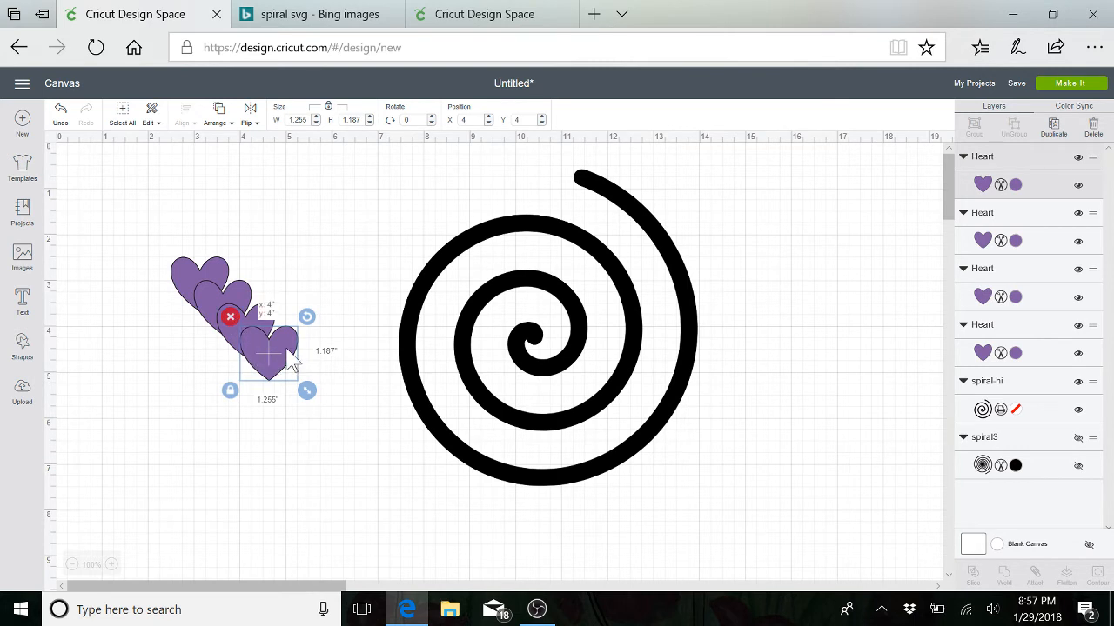
Step: Place one heart copy against the spiral's outer arm near its open end, tilted counterclockwise to about 347 degrees
left_click_drag(290, 360, 677, 186)
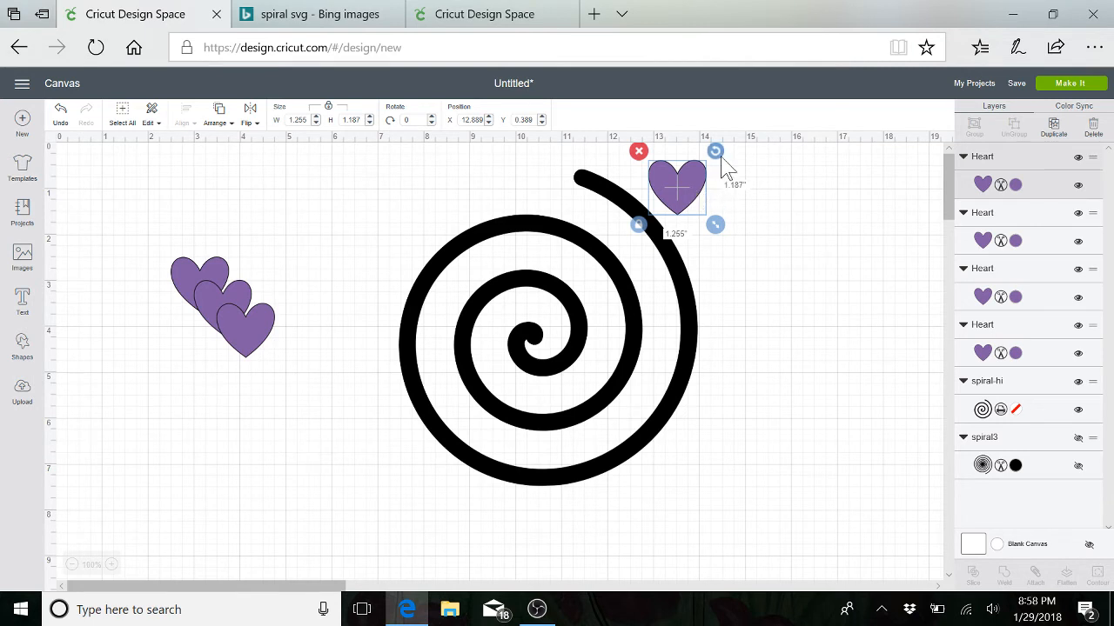
left_click_drag(715, 150, 665, 146)
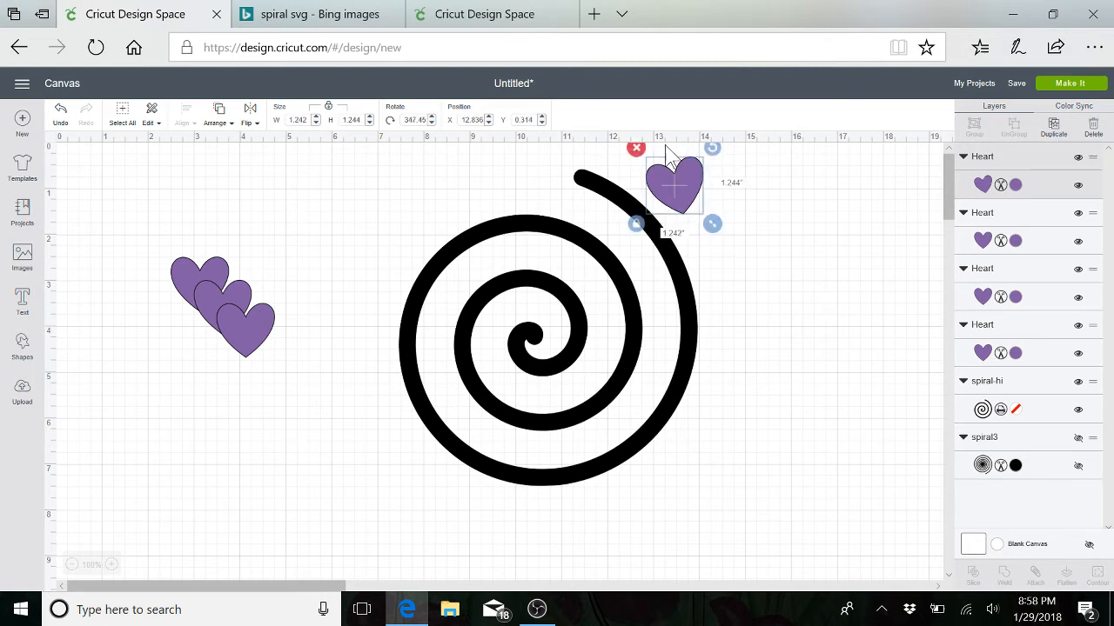
left_click_drag(663, 199, 663, 222)
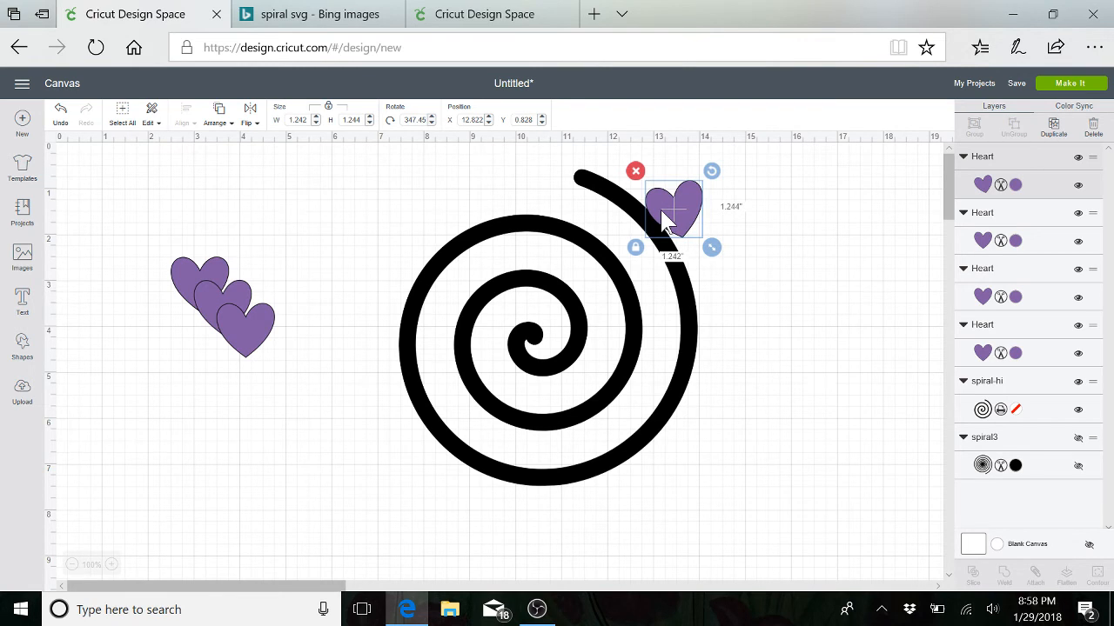
Step: Try welding the tilted heart to the spiral-hi image, and undo the weld
left_click_drag(768, 174, 445, 441)
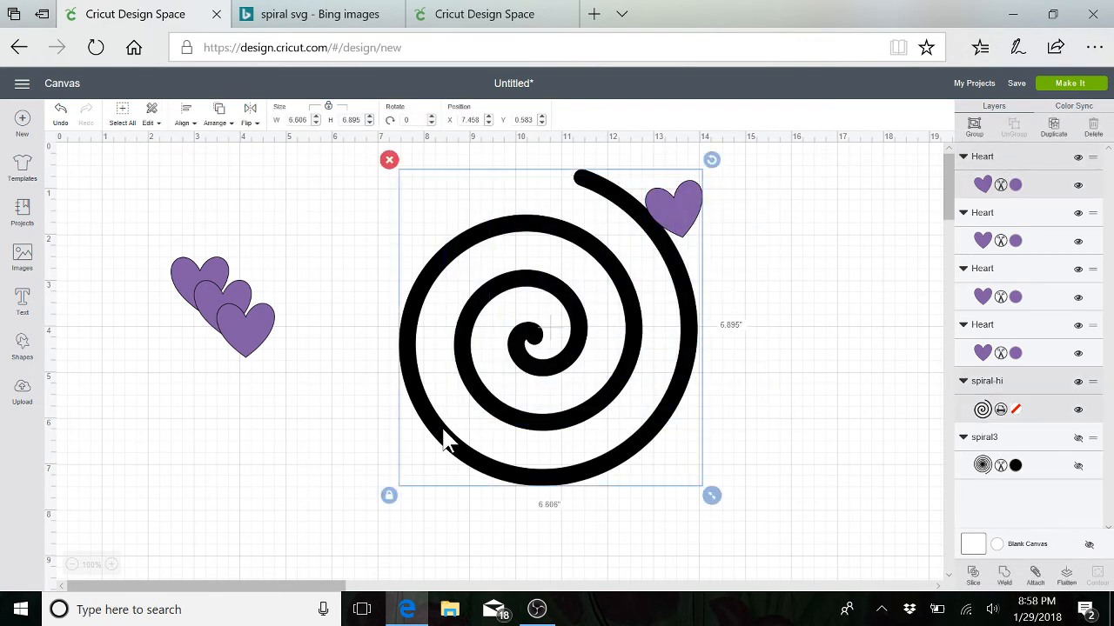
left_click(1005, 581)
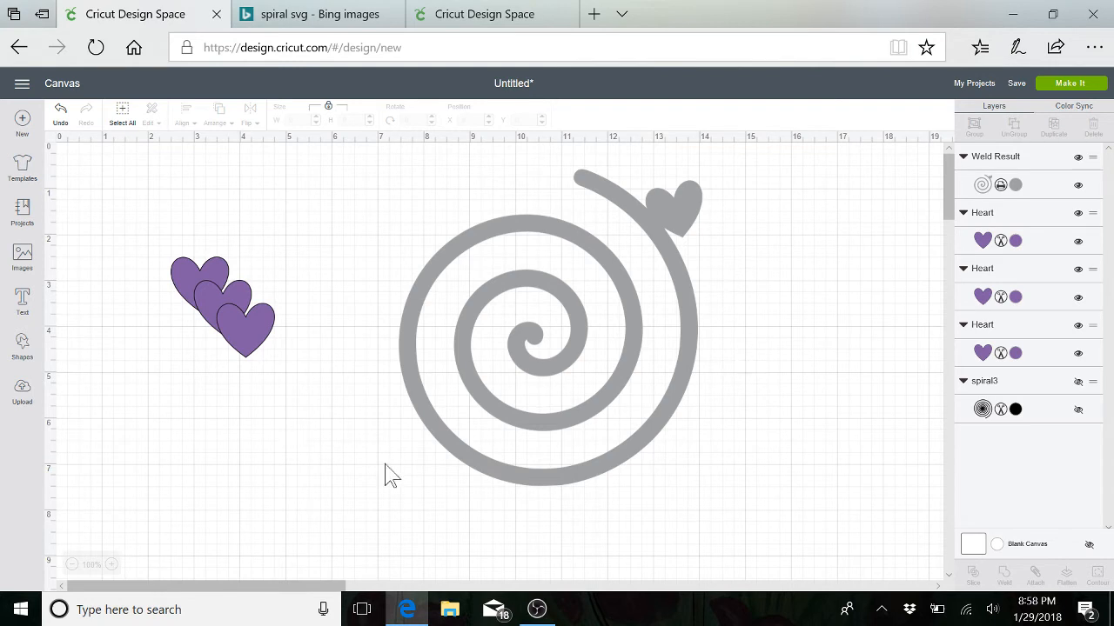
left_click(61, 116)
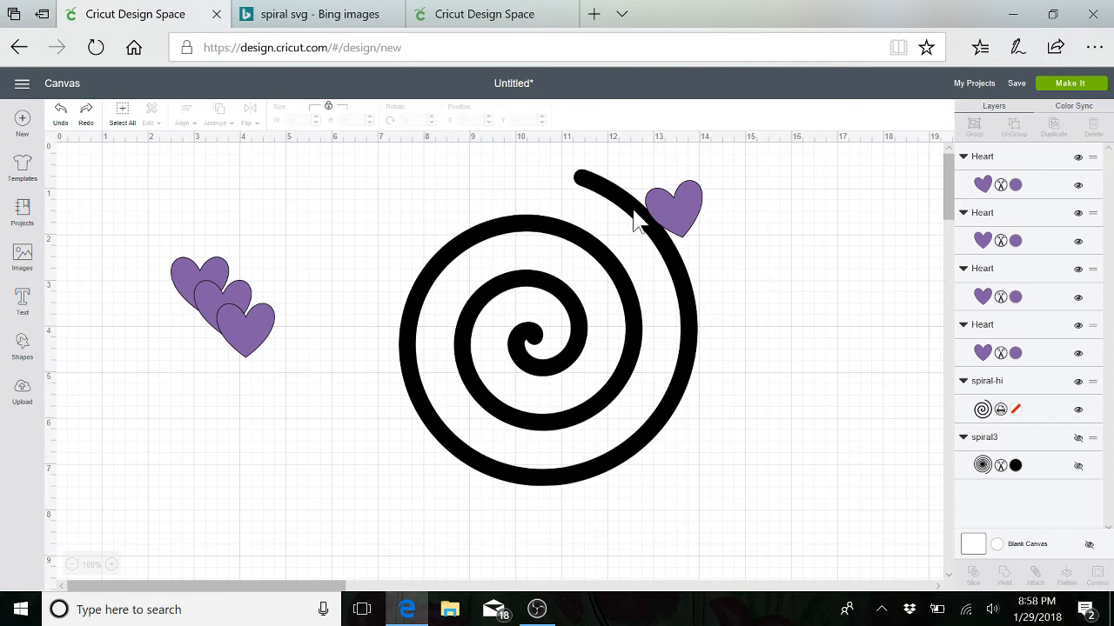
Step: Move the tilted heart just off the spiral, and add a square reshaped into a narrow bar about 0.17 by 0.51 inches
left_click_drag(670, 211, 696, 214)
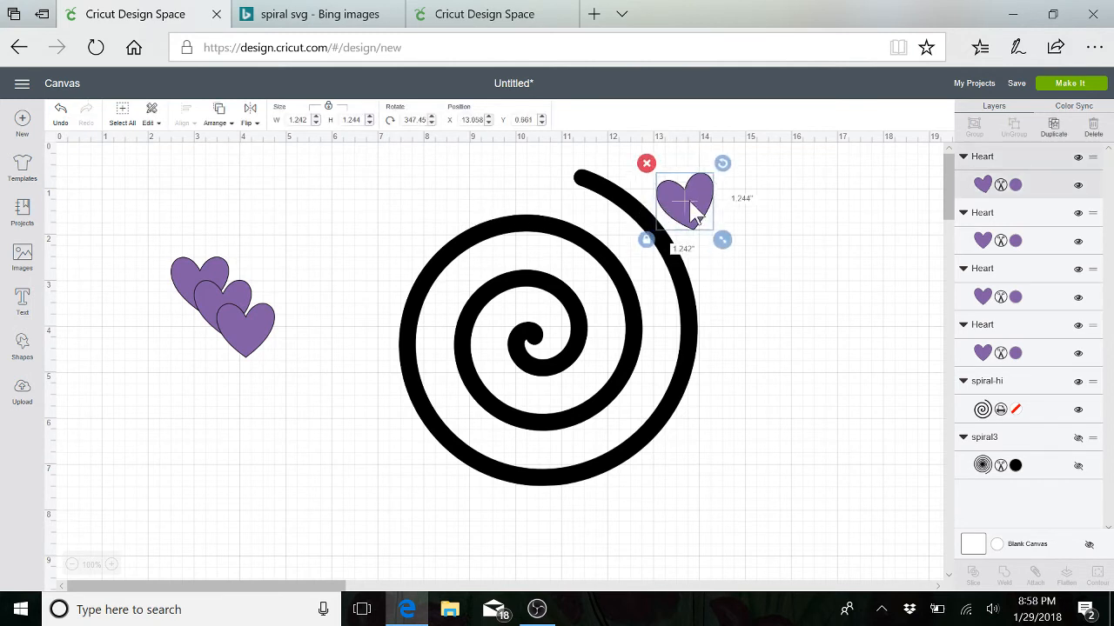
left_click(22, 348)
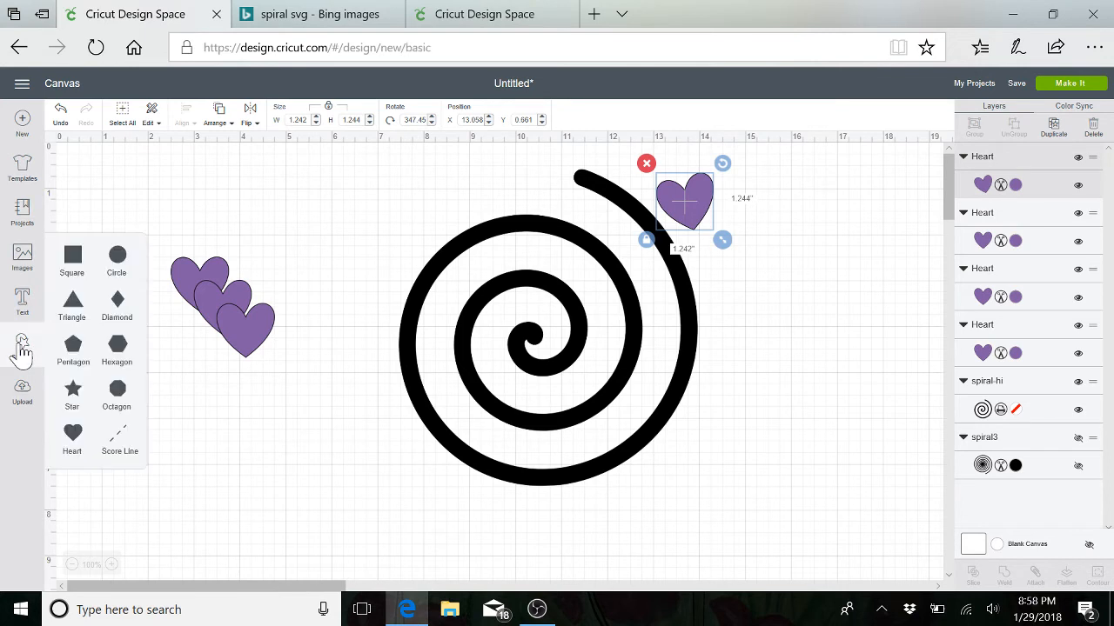
left_click(73, 261)
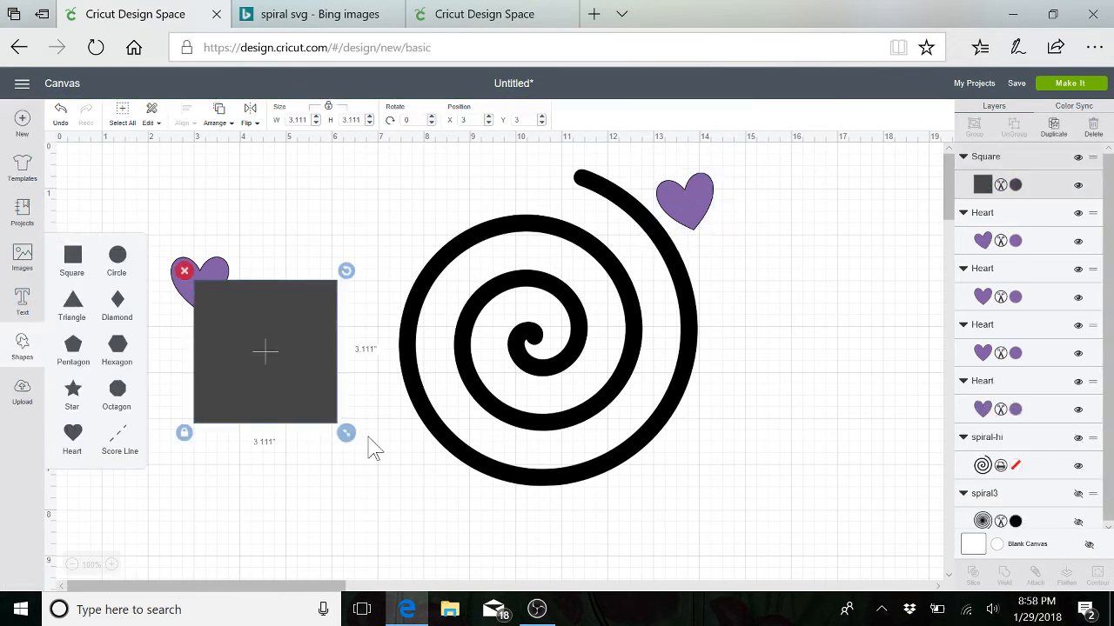
left_click_drag(346, 433, 248, 344)
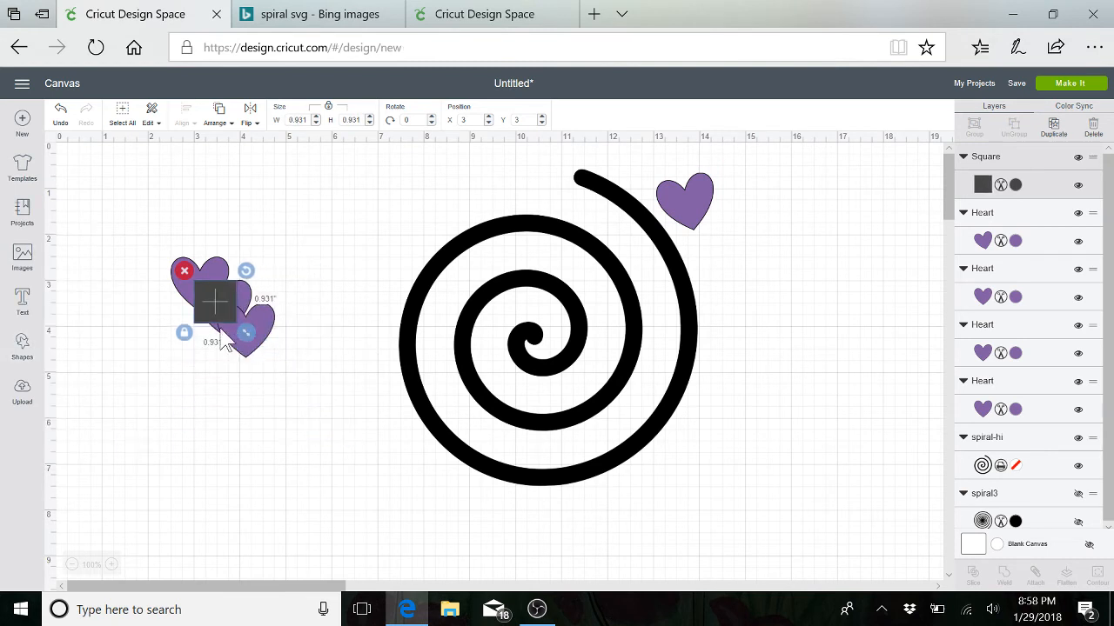
left_click_drag(218, 300, 319, 201)
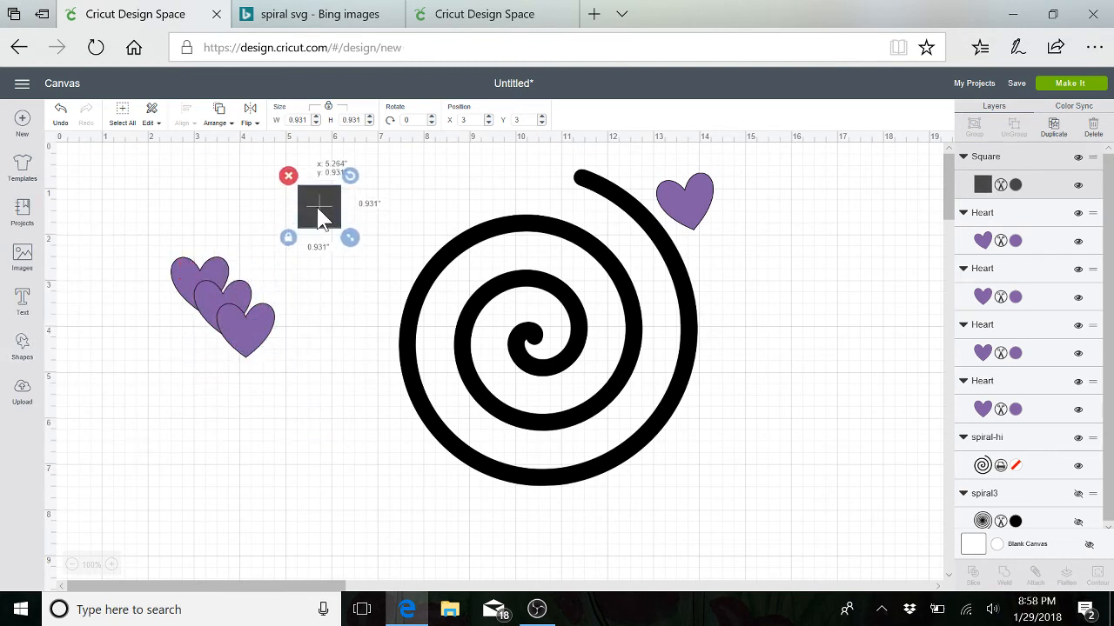
left_click(290, 243)
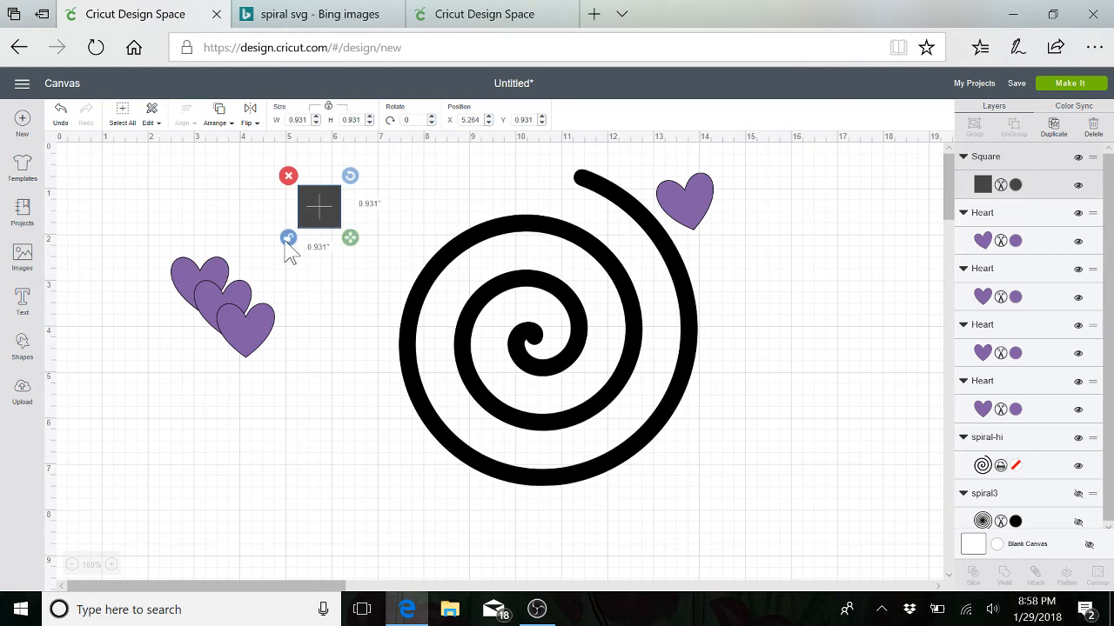
left_click_drag(353, 241, 319, 221)
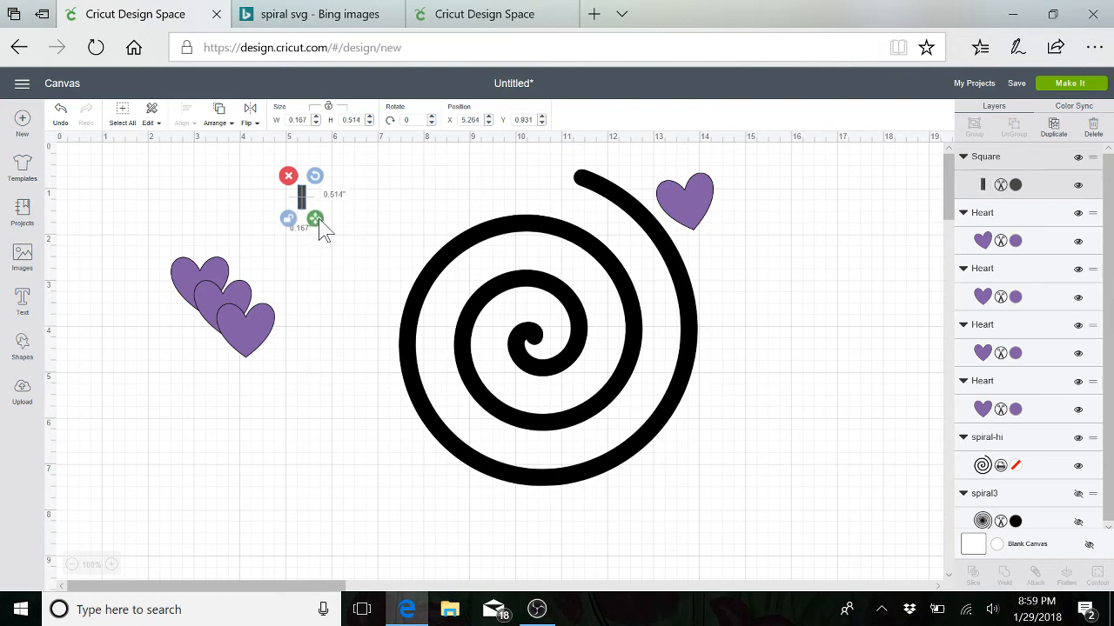
left_click(331, 266)
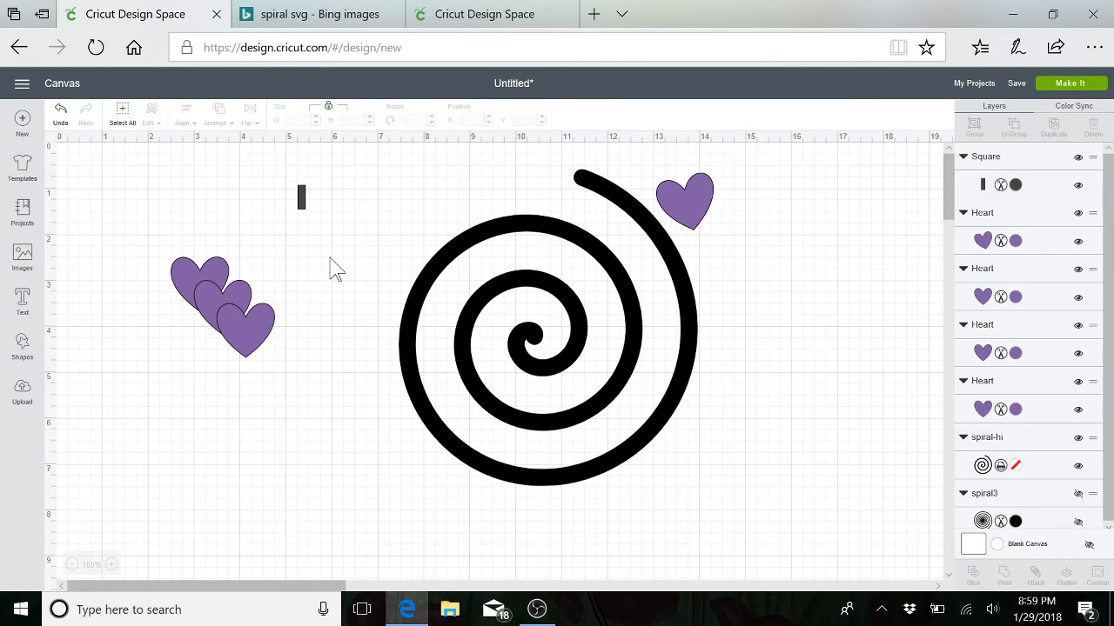
Step: Duplicate the narrow bar twice and move one copy to the open area right of the tilted heart
left_click(301, 207)
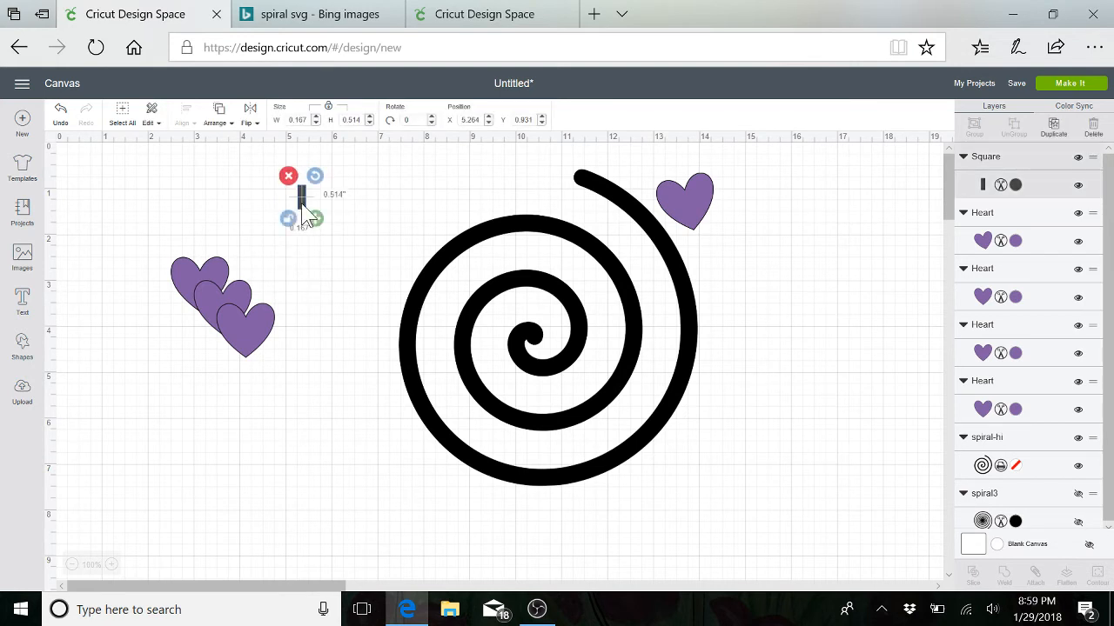
left_click(1053, 129)
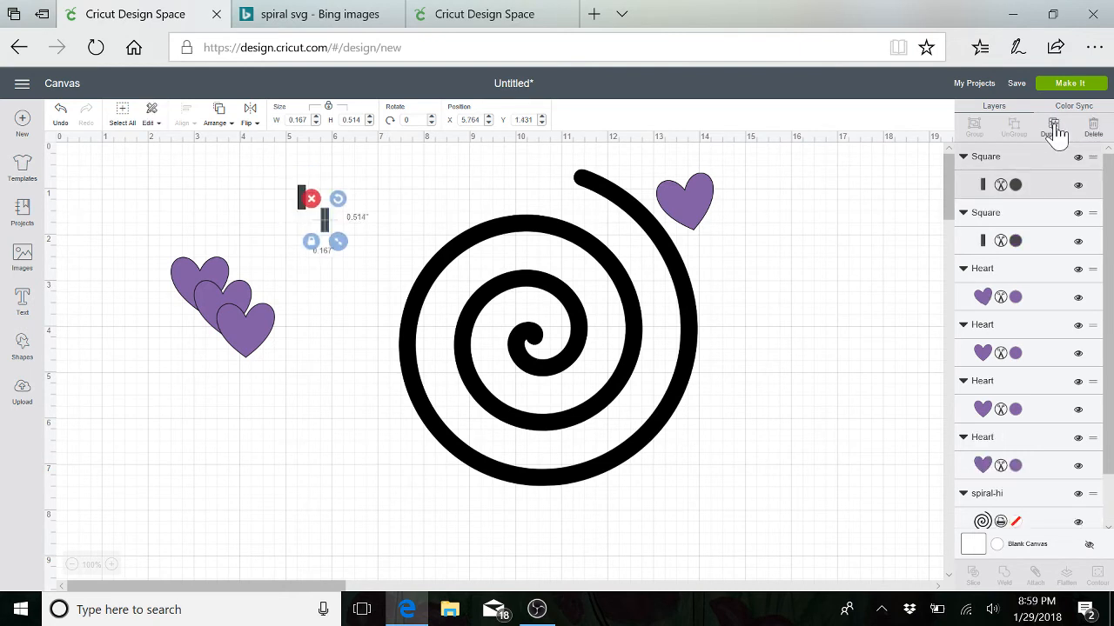
left_click(1054, 129)
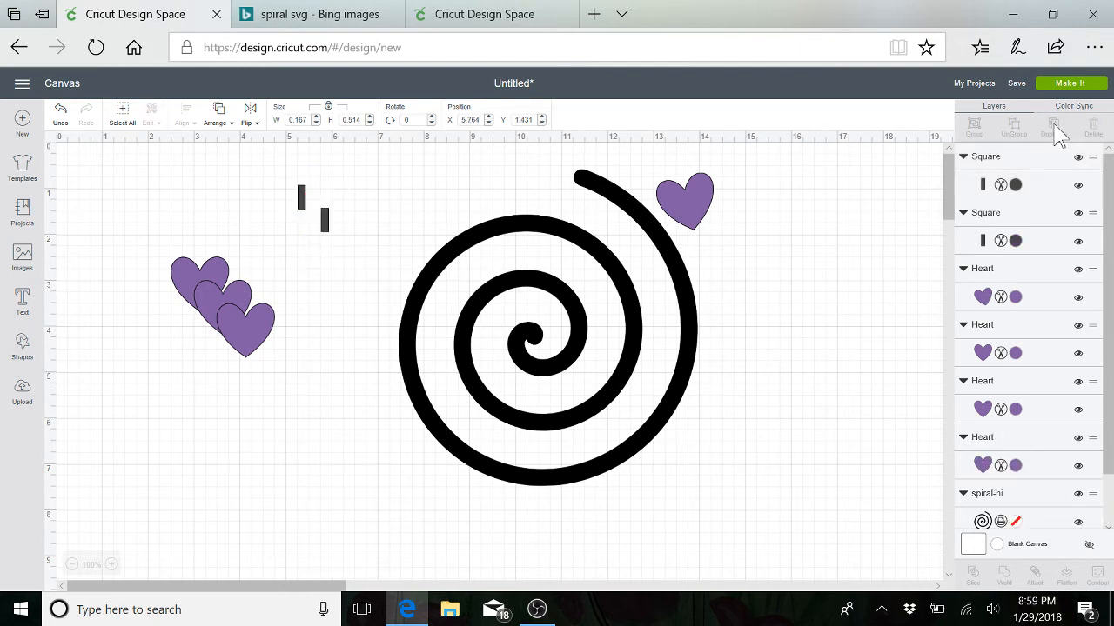
left_click(373, 196)
left_click_drag(349, 245, 810, 218)
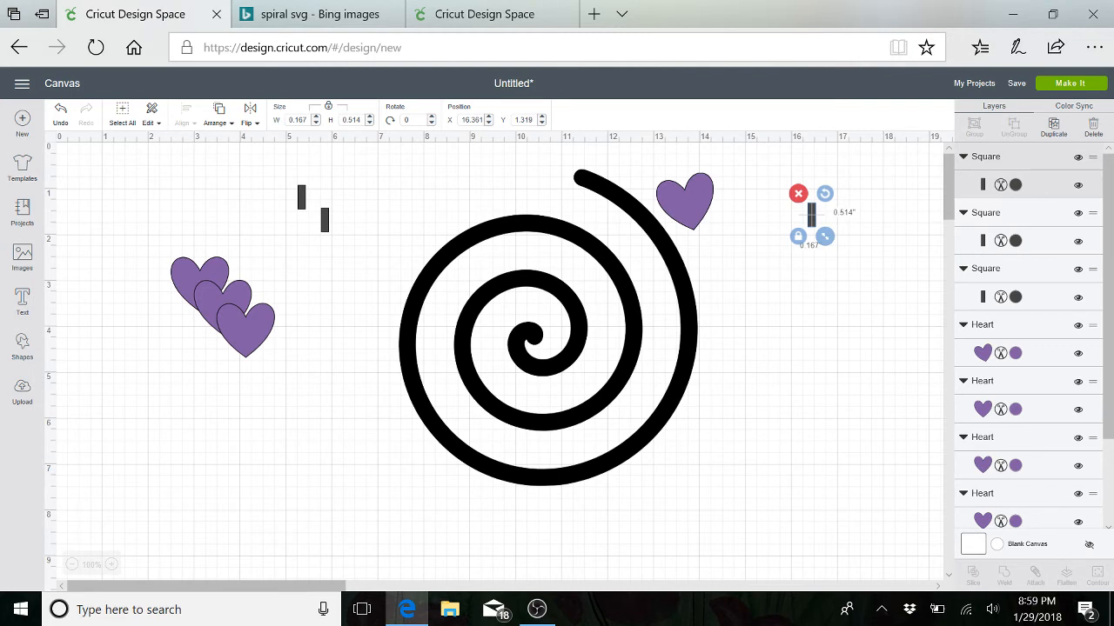
Step: Recolor the bar near the tilted heart Very Berry red and rotate it to about 50 degrees
left_click(1015, 185)
left_click(875, 291)
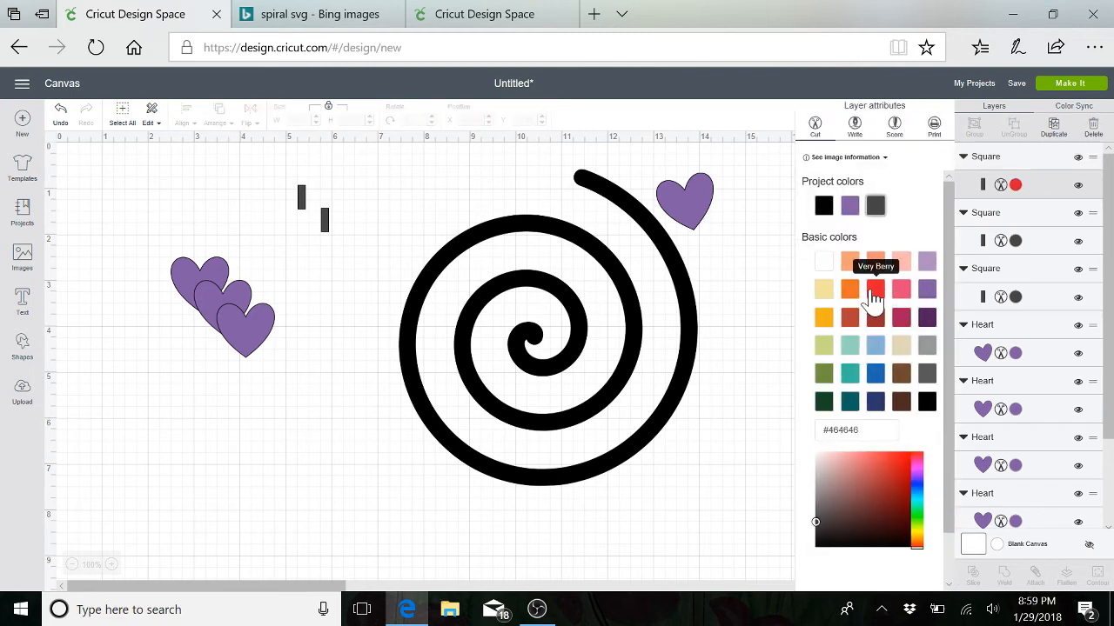
left_click(774, 309)
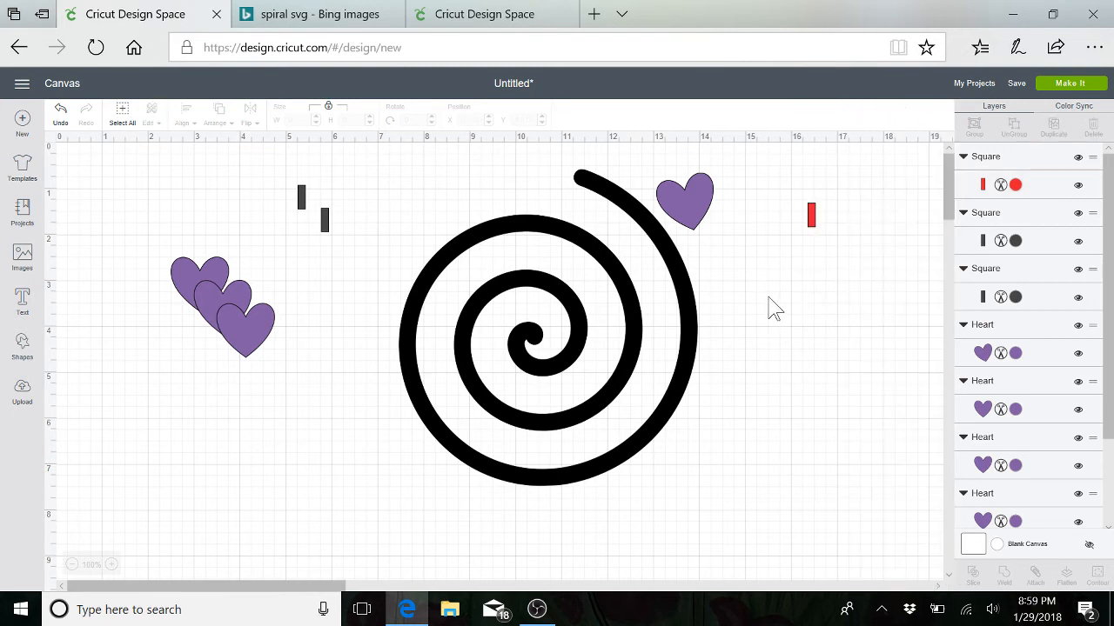
left_click_drag(811, 218, 767, 243)
left_click(798, 228)
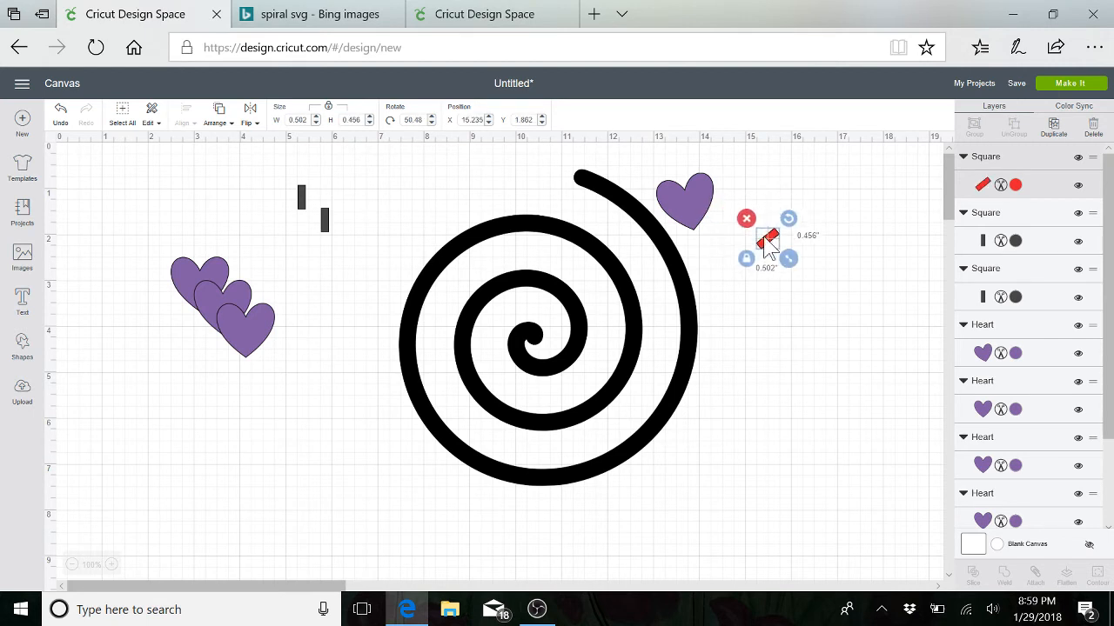
Step: Rotate the tilted heart so its notch faces the spiral, and place the red bar as a connector between heart and spiral
left_click(701, 212)
left_click_drag(722, 165, 687, 204)
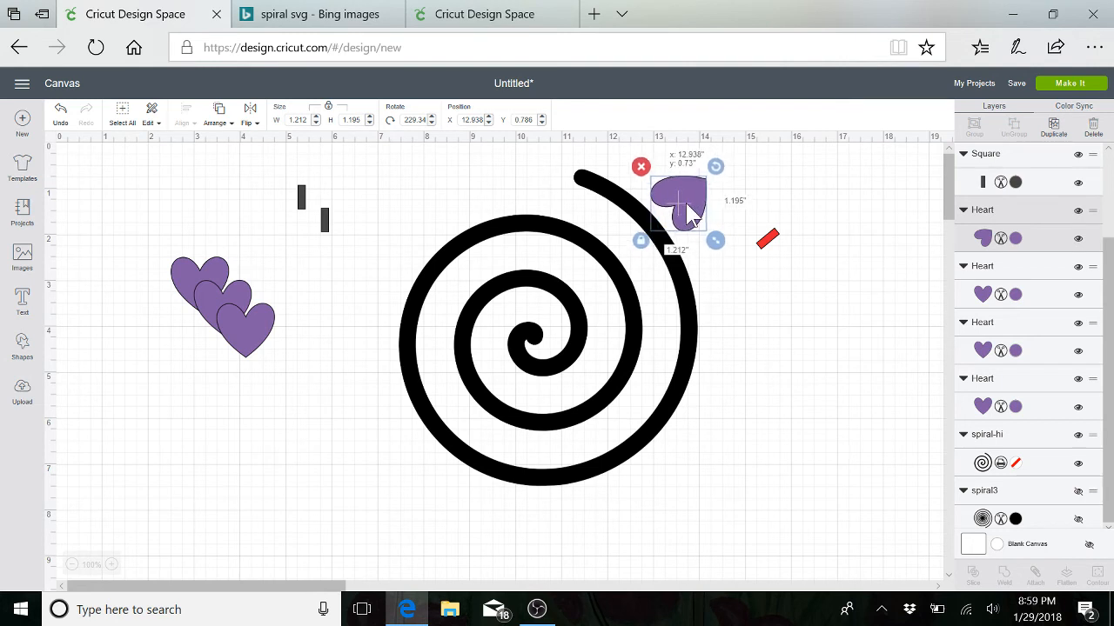
left_click_drag(719, 171, 699, 216)
left_click_drag(768, 241, 672, 227)
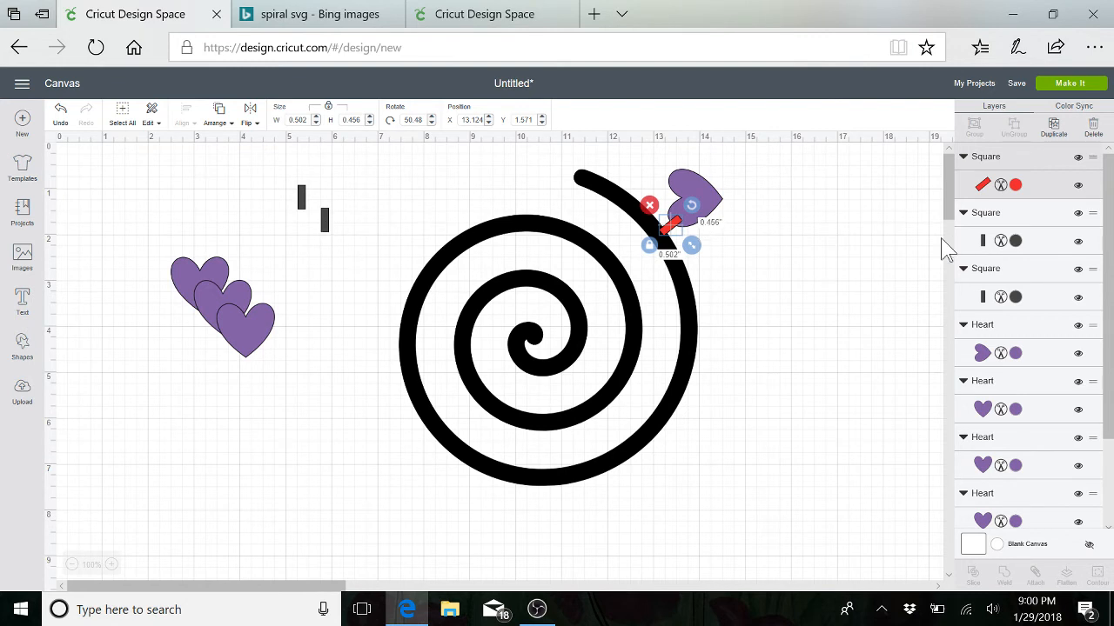
Step: Recolor the two remaining dark gray bars red (#E6212E)
left_click(1016, 240)
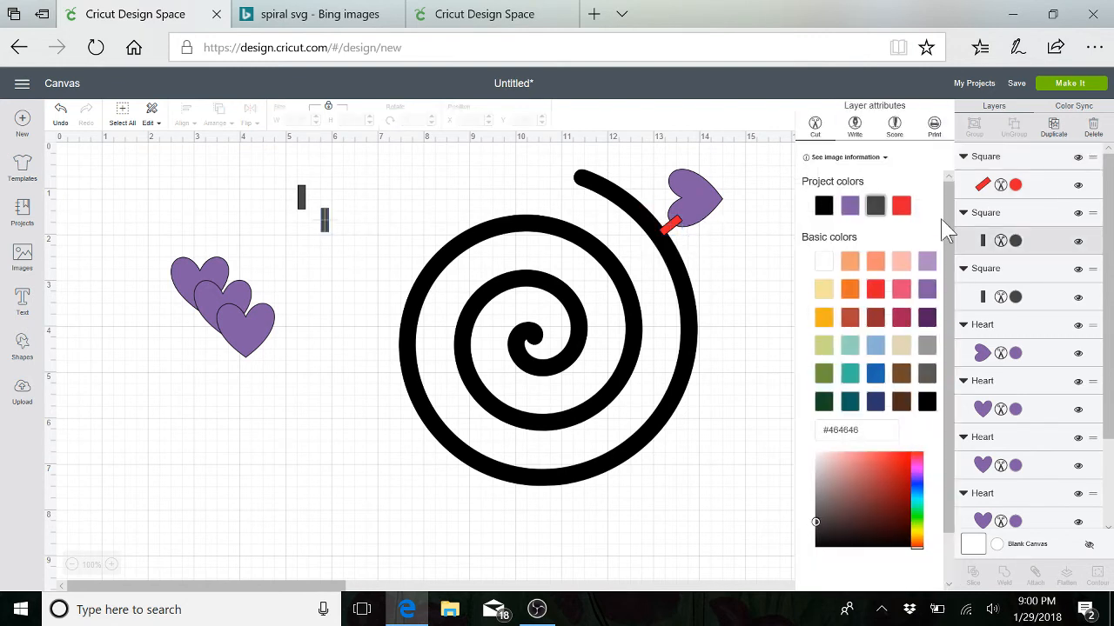
left_click(901, 207)
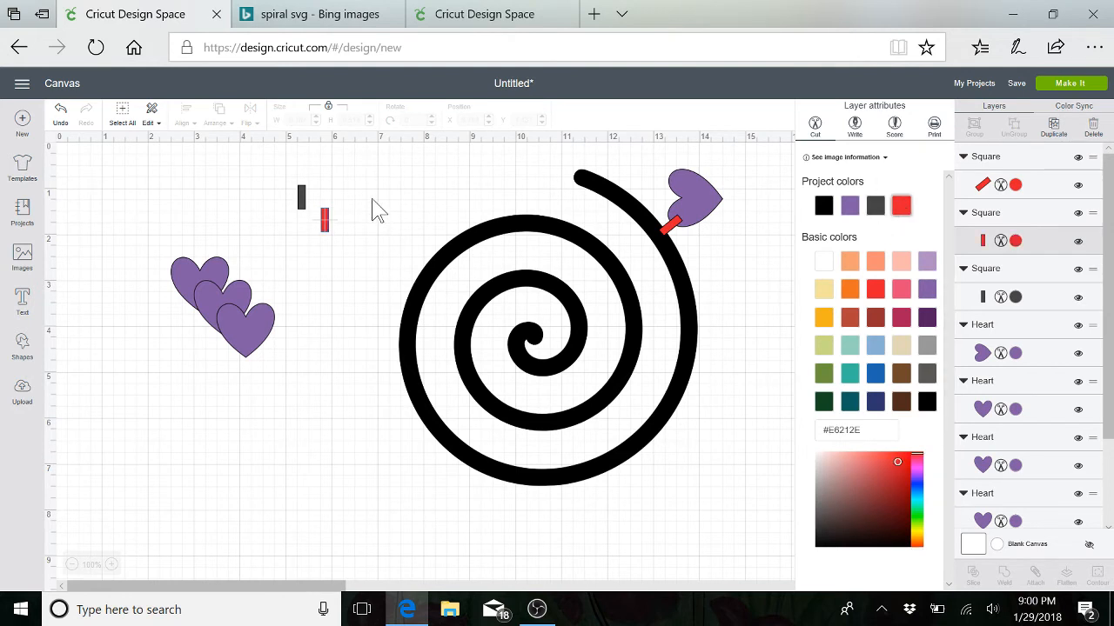
left_click(301, 220)
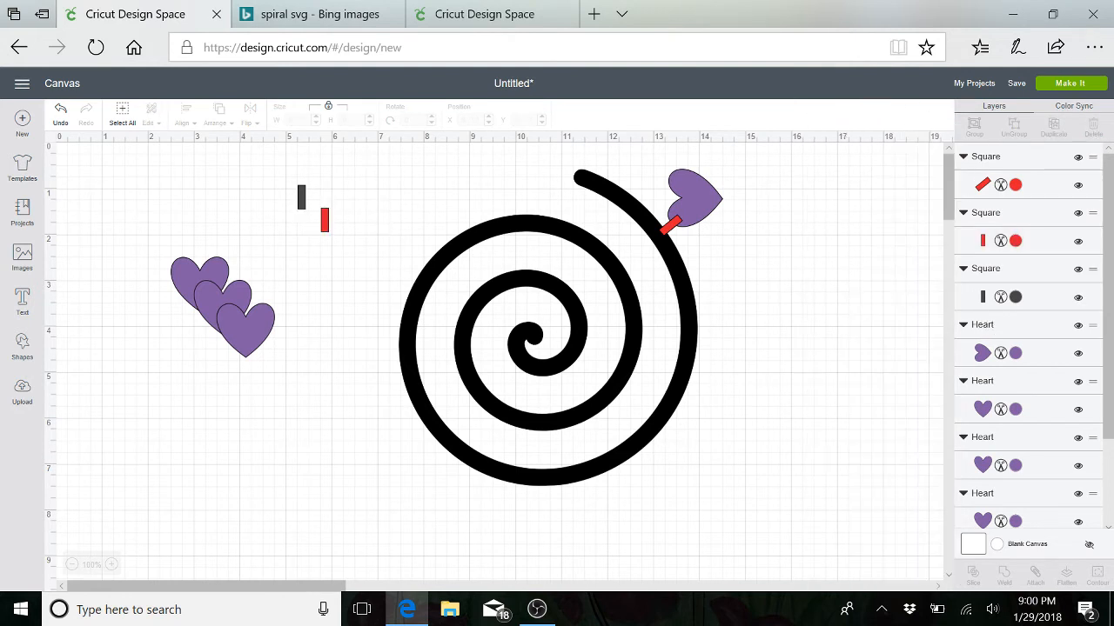
left_click(1015, 296)
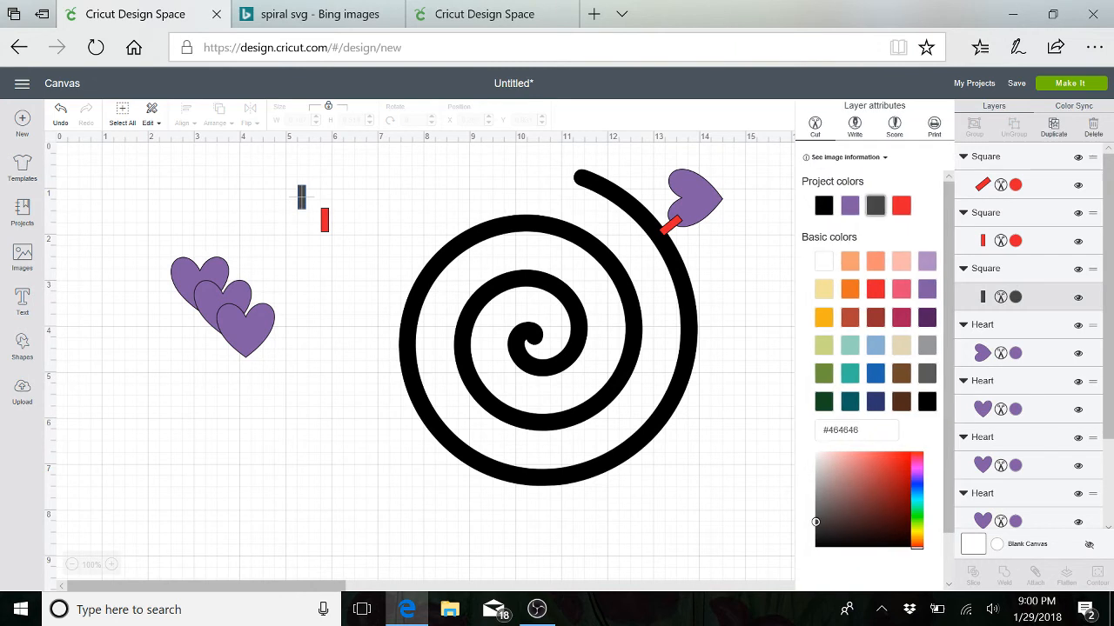
left_click(901, 209)
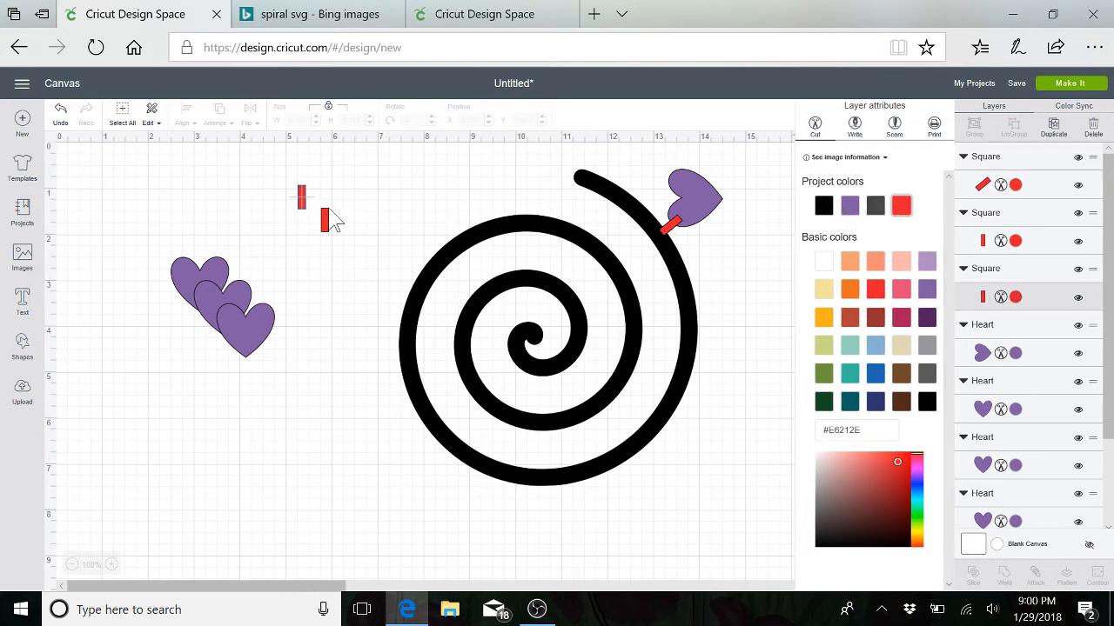
Step: Place a second heart below the first, rotated to about 290 degrees, and connect it to the spiral with a red bar at about 67 degrees
left_click_drag(248, 350, 730, 304)
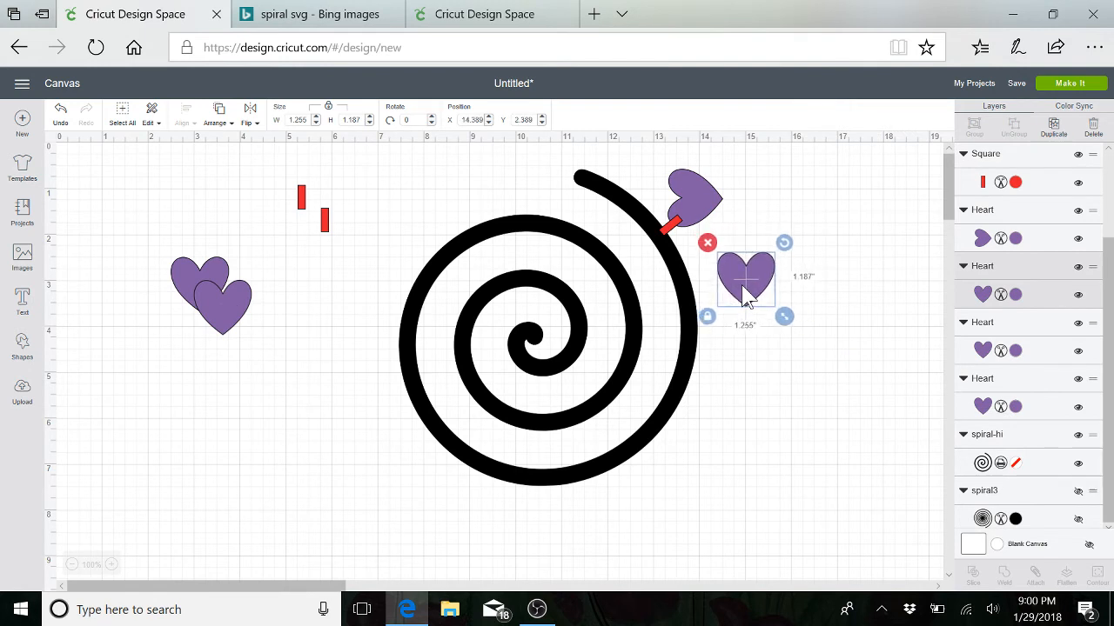
left_click_drag(784, 242, 735, 283)
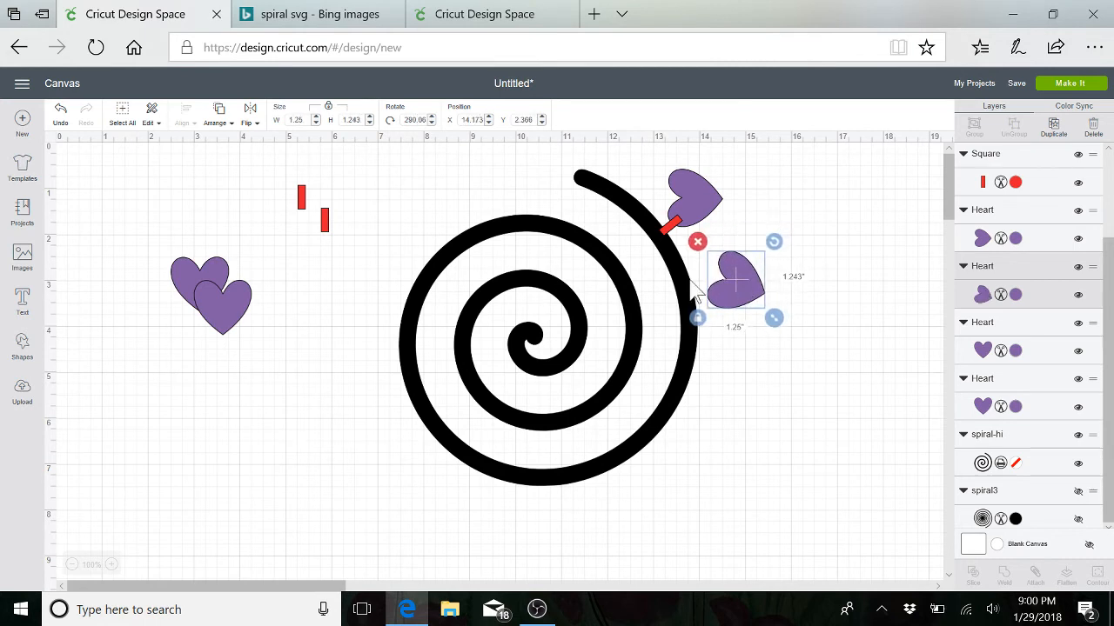
left_click_drag(319, 219, 641, 391)
left_click(275, 343)
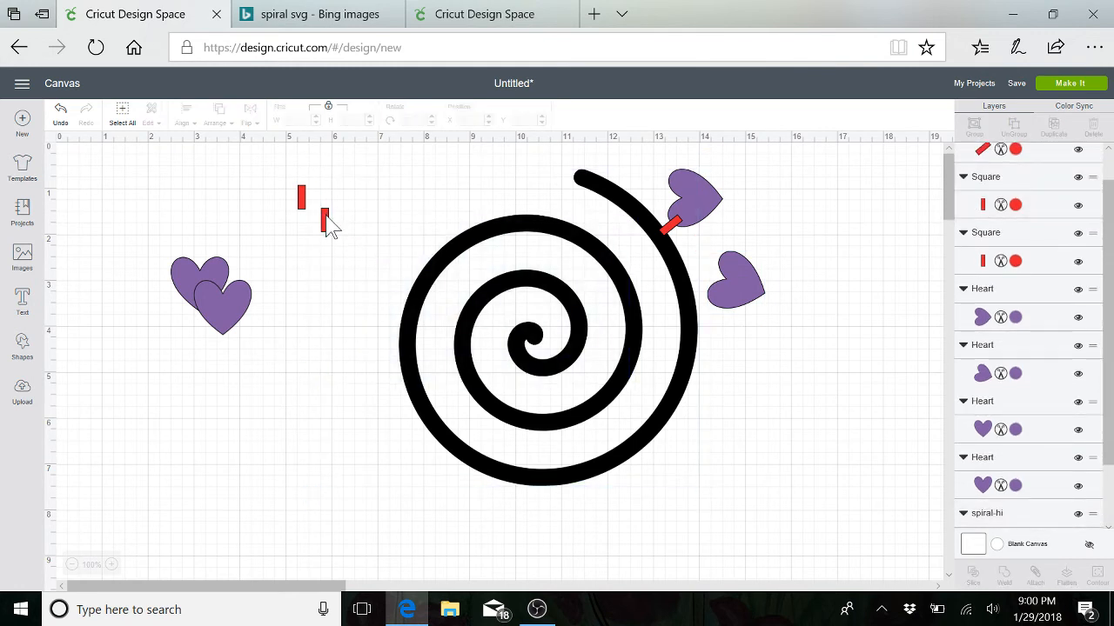
left_click_drag(331, 224, 834, 391)
left_click_drag(820, 407, 702, 304)
left_click(792, 400)
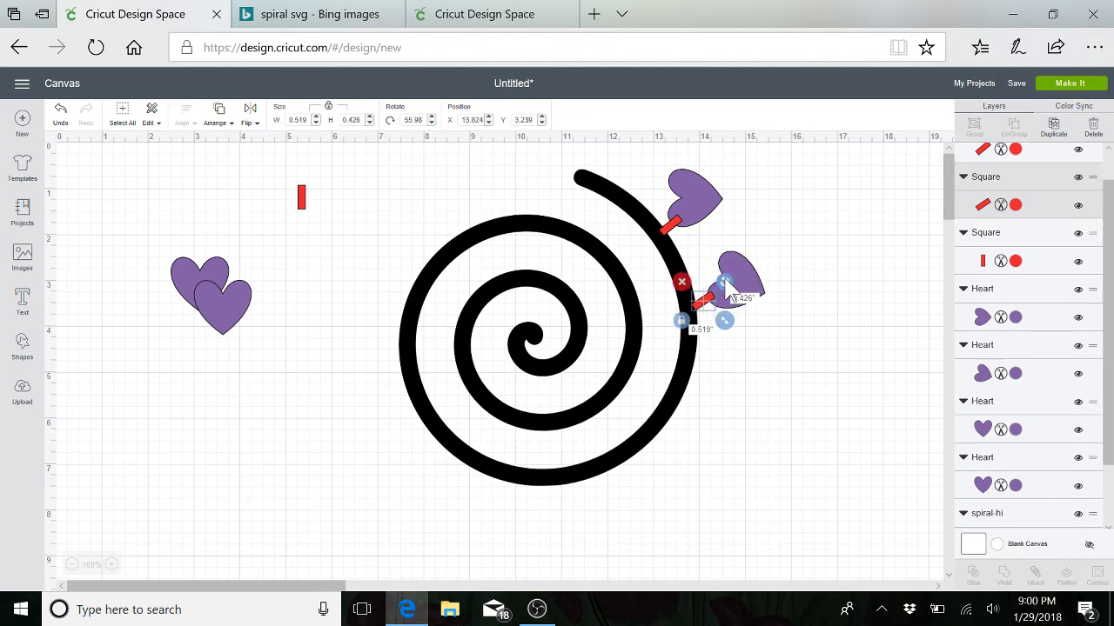
left_click_drag(728, 287, 737, 304)
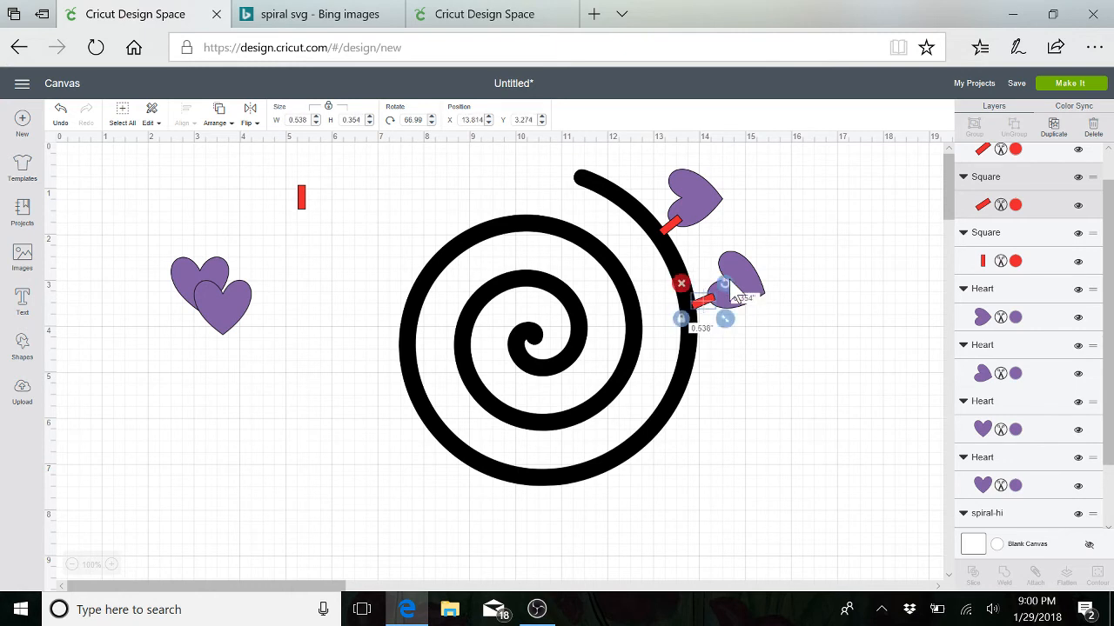
Step: Place a third heart below the second, rotated to about 305 degrees, and set the last red bar against its notch at about 59 degrees
left_click_drag(230, 321, 788, 380)
left_click_drag(823, 341, 776, 329)
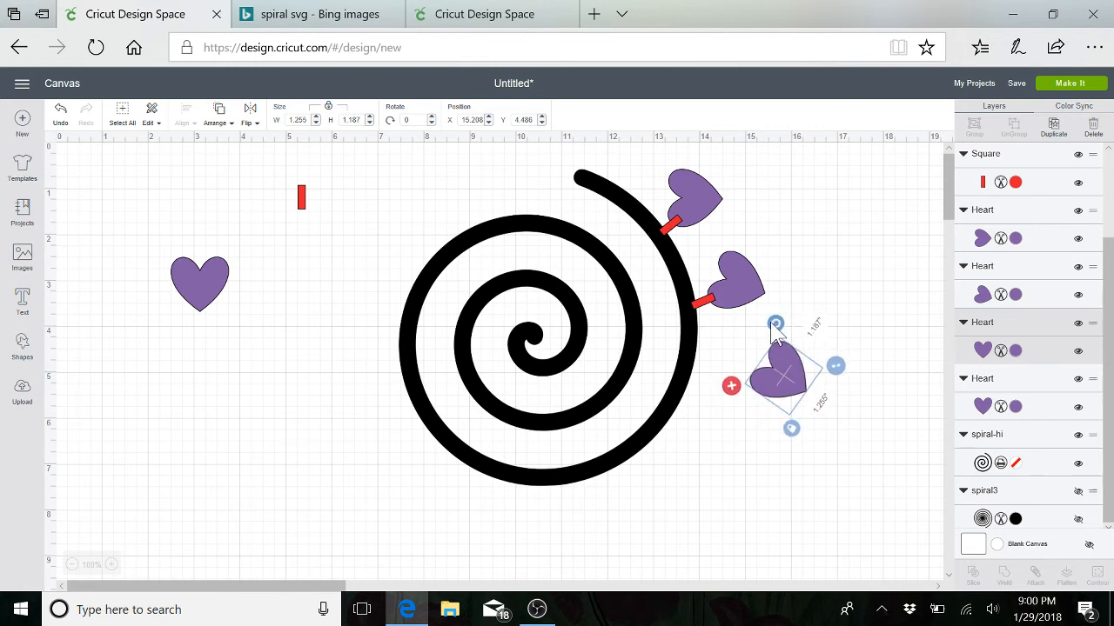
left_click_drag(776, 329, 771, 331)
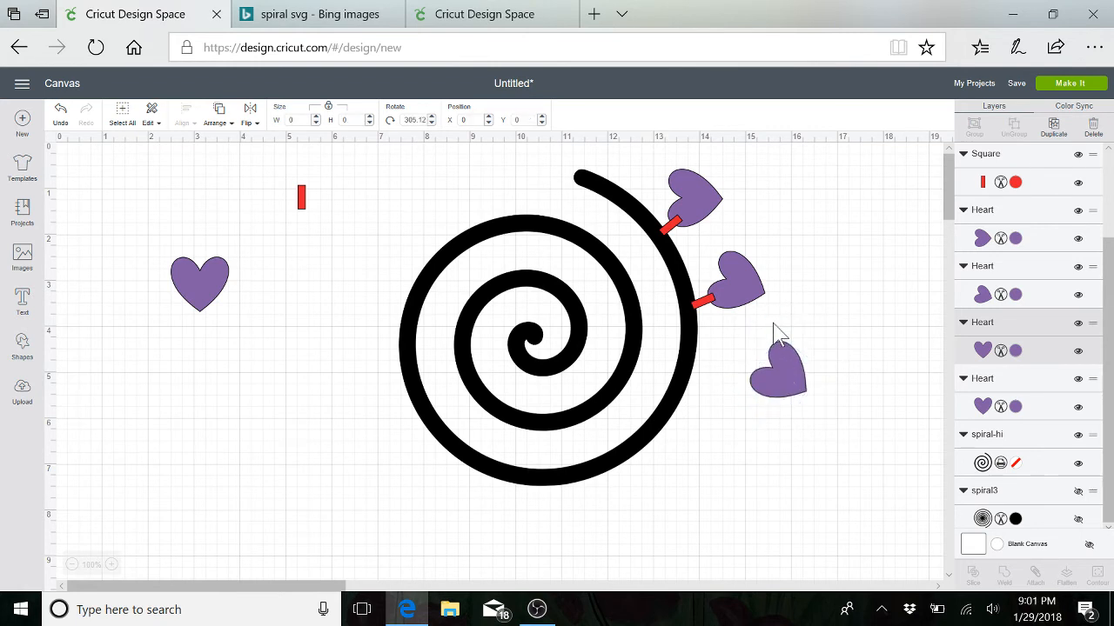
left_click_drag(302, 204, 372, 242)
left_click_drag(574, 389, 747, 397)
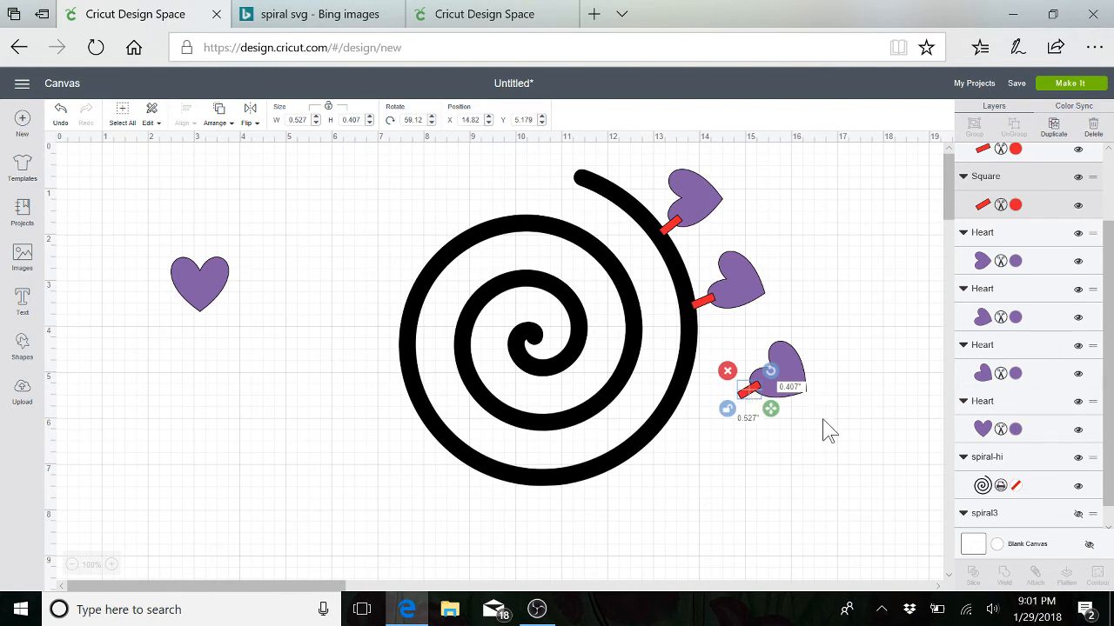
Step: Weld the third heart to its bar and set the welded shape against the spiral below the second heart, rotated to about 35 degrees
left_click_drag(821, 416, 723, 326)
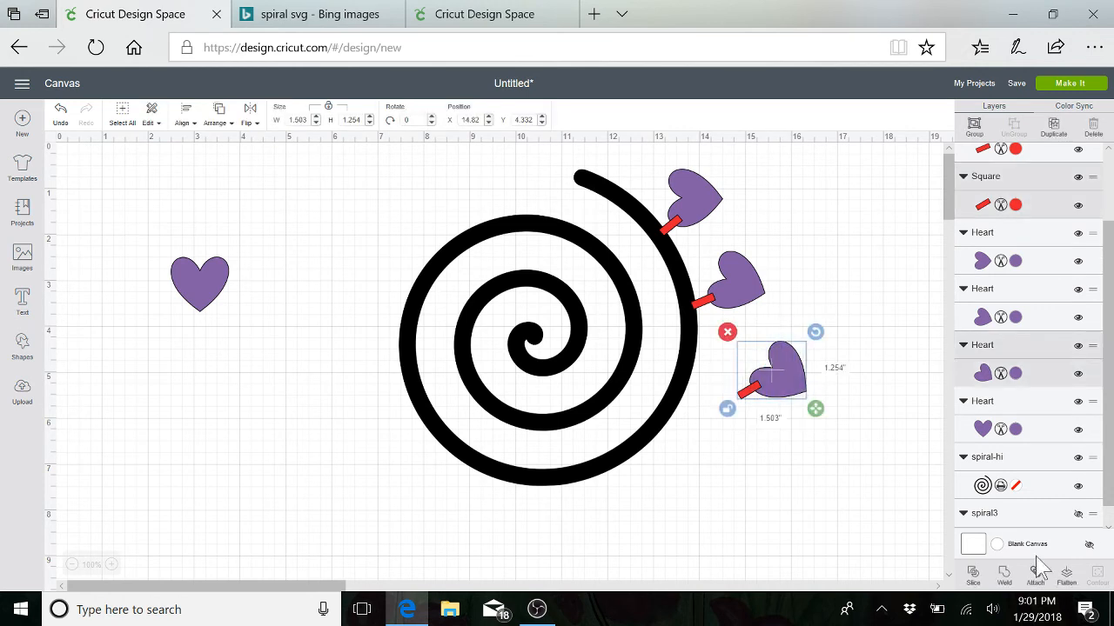
left_click(1006, 574)
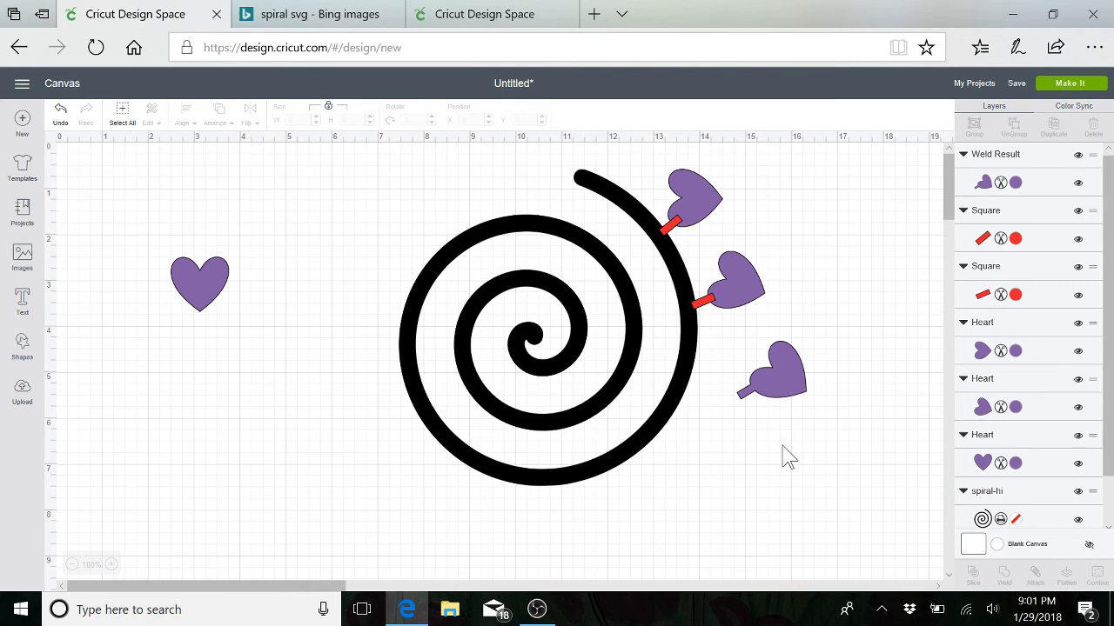
left_click_drag(783, 397, 738, 372)
left_click_drag(767, 310, 787, 340)
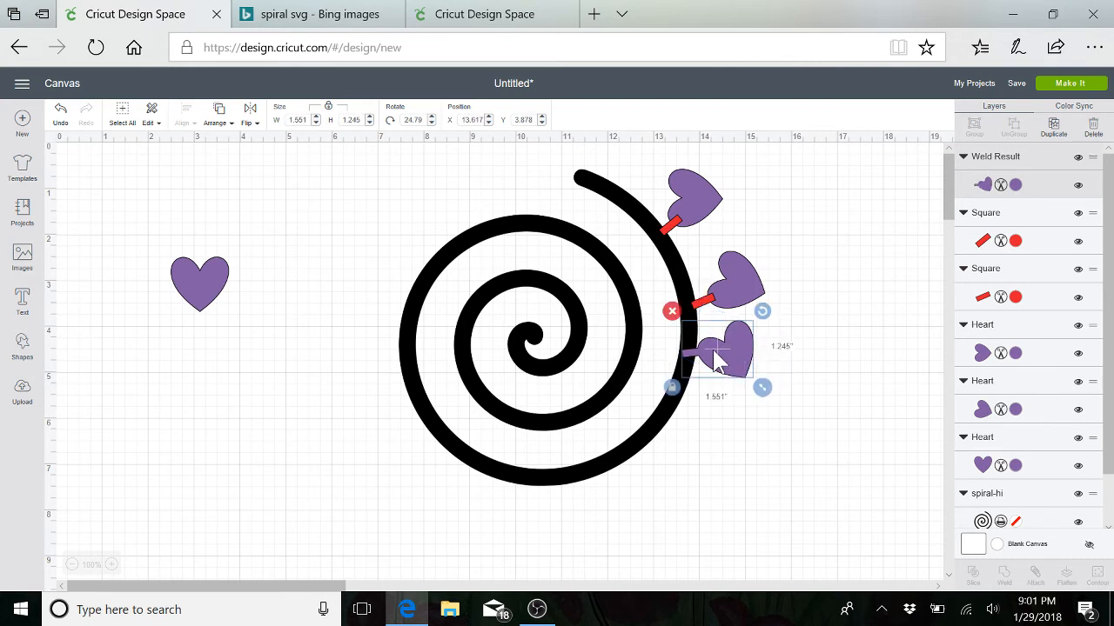
left_click_drag(714, 353, 731, 374)
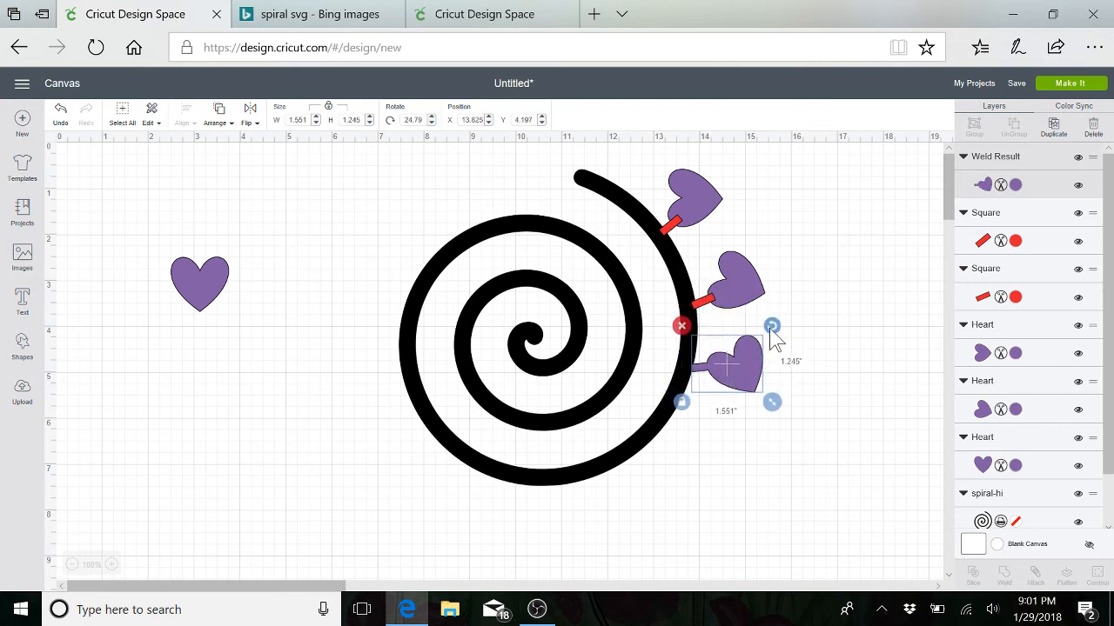
left_click_drag(772, 327, 776, 339)
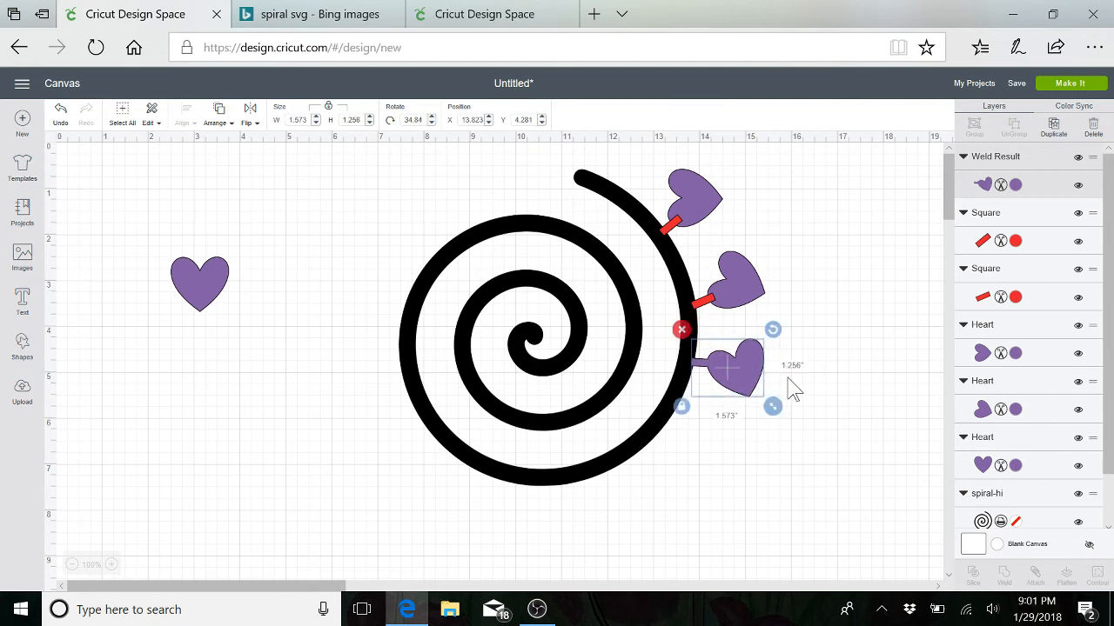
Step: Weld the spiral to the lowest heart, and add the middle and upper hearts with their bars in separate welds
left_click_drag(812, 382, 641, 374)
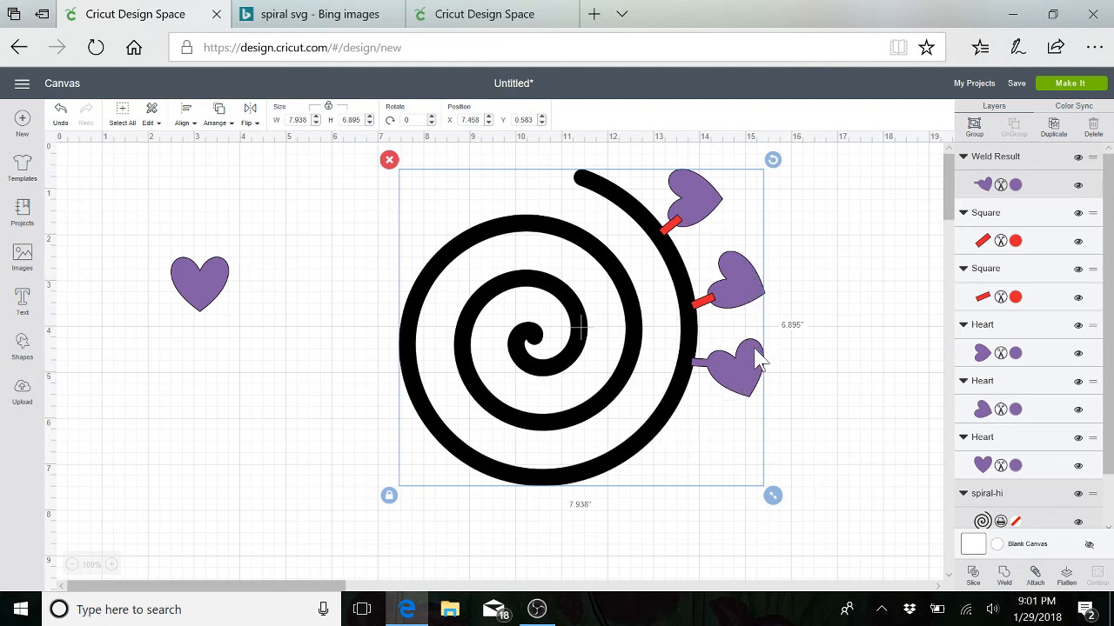
left_click(1006, 578)
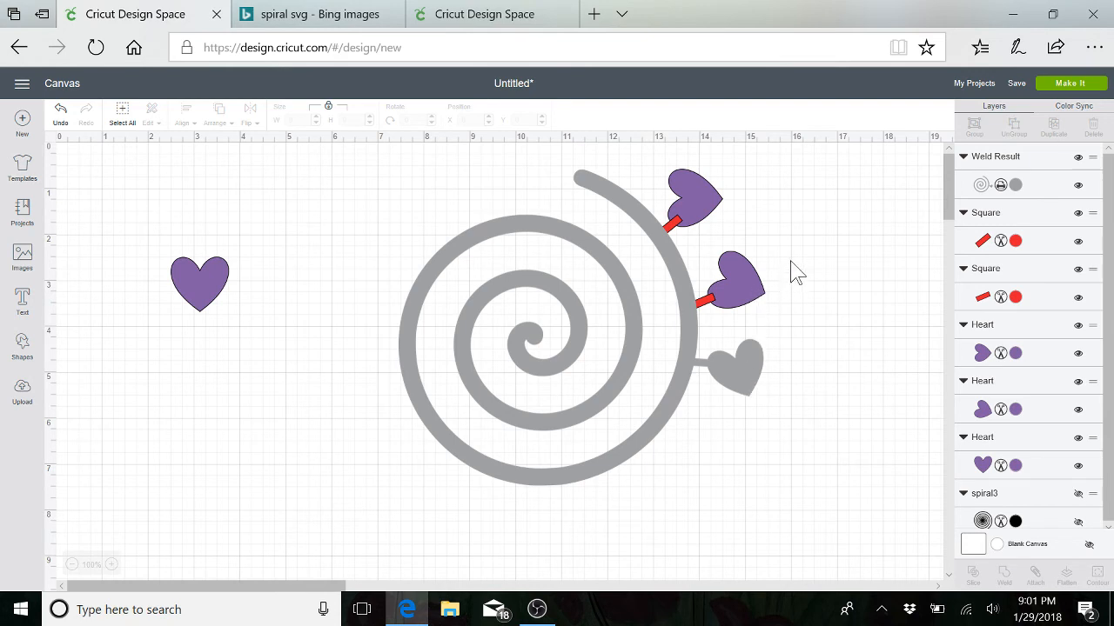
left_click_drag(796, 263, 612, 320)
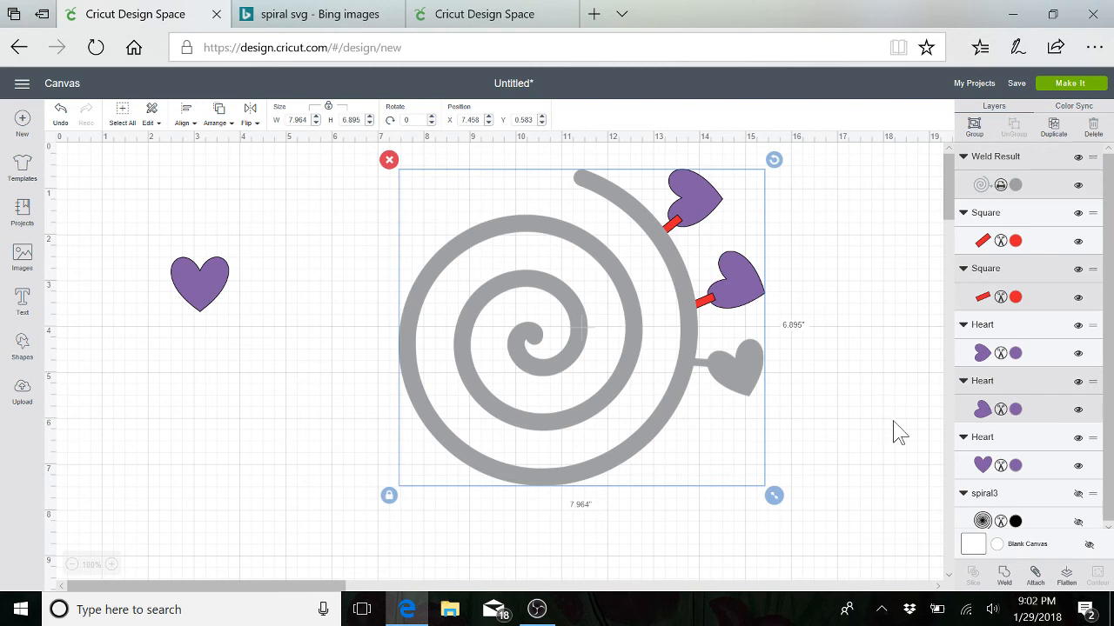
left_click(1004, 574)
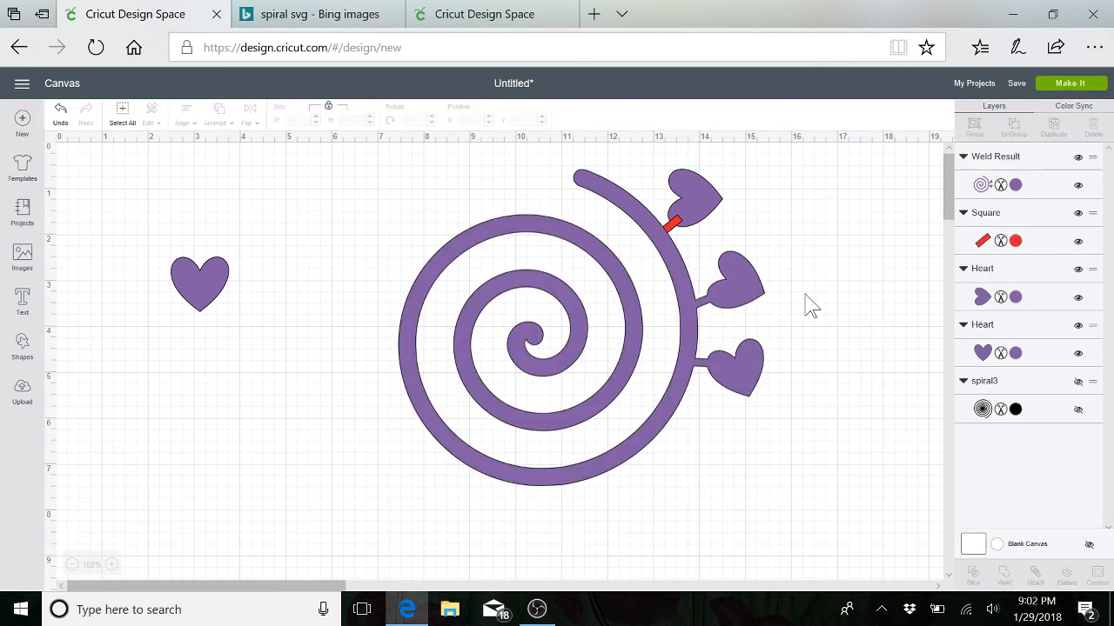
left_click_drag(750, 167, 616, 258)
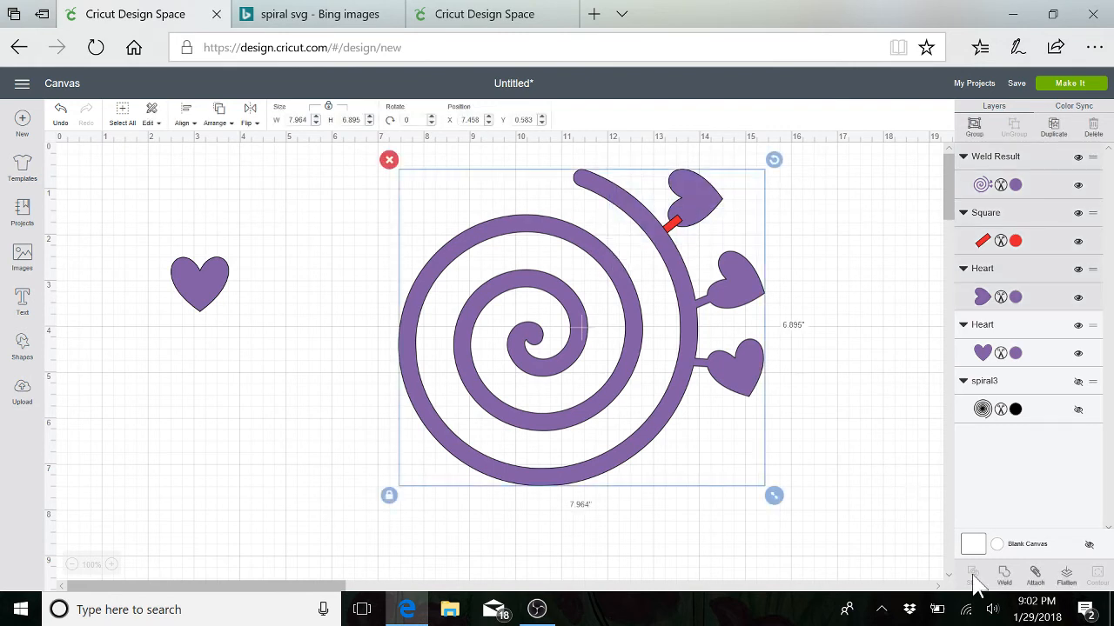
left_click(1005, 577)
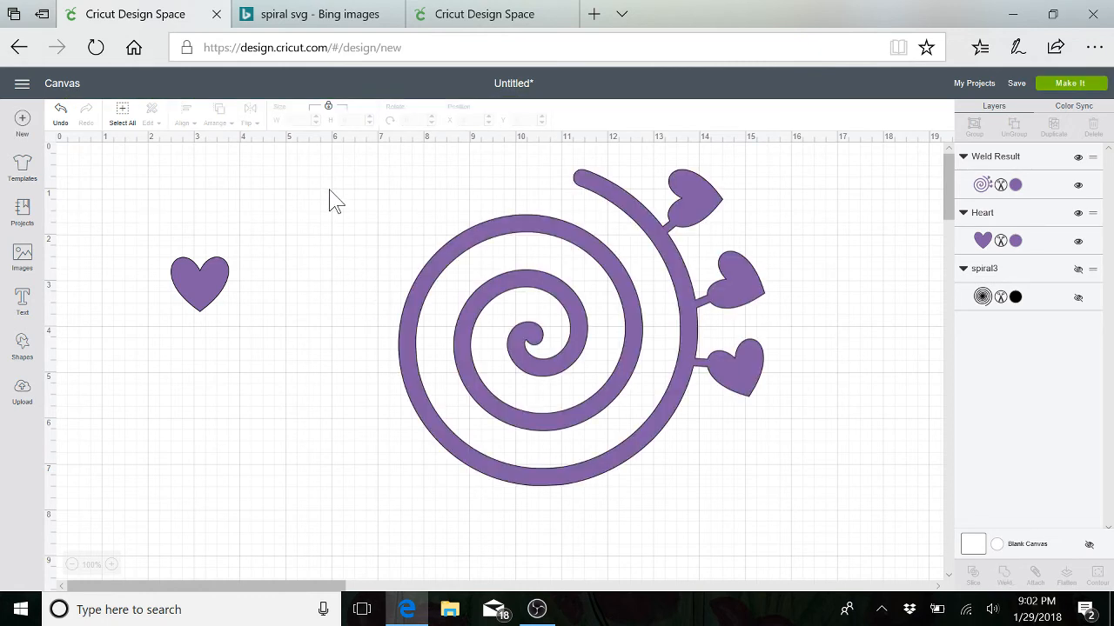
Step: Undo the separate welds until the spiral, hearts and red bars are individual shapes again
left_click(63, 121)
left_click(62, 121)
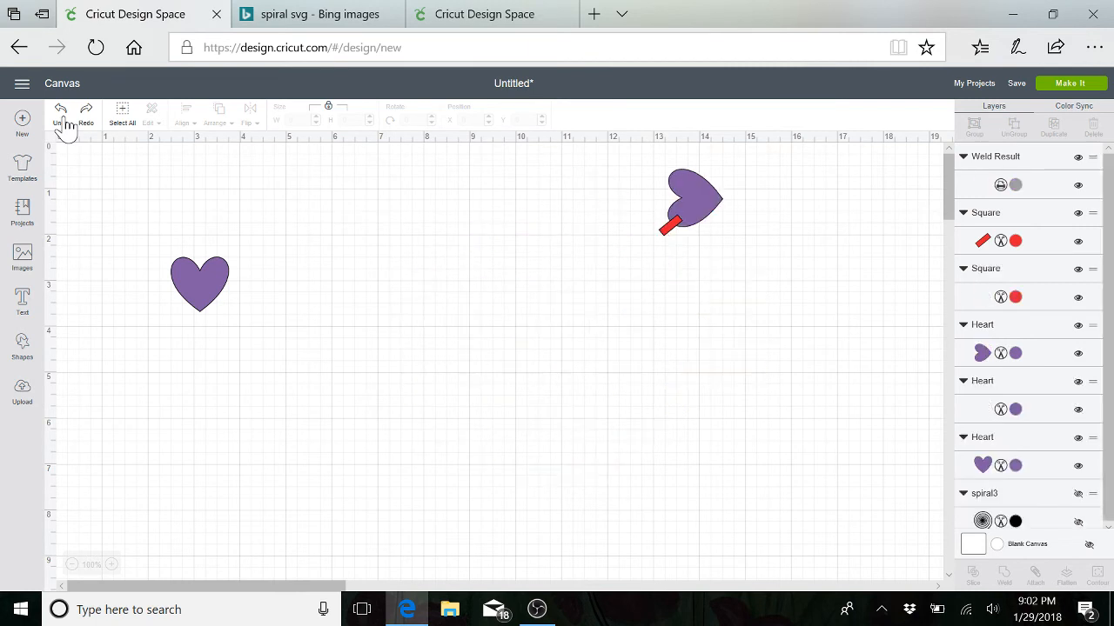
left_click(63, 121)
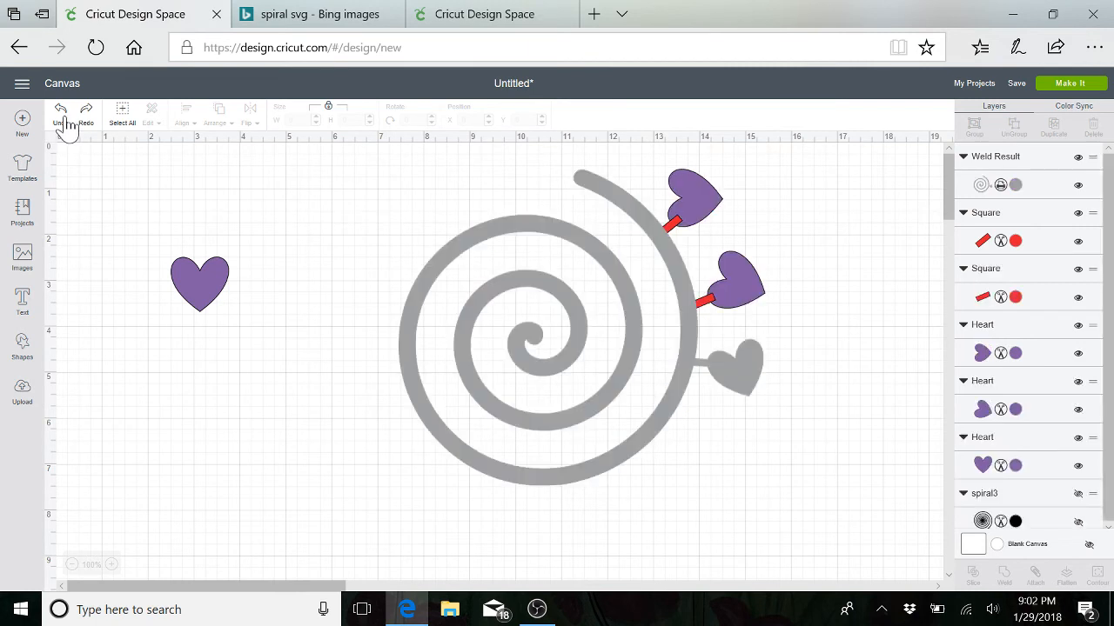
left_click(63, 121)
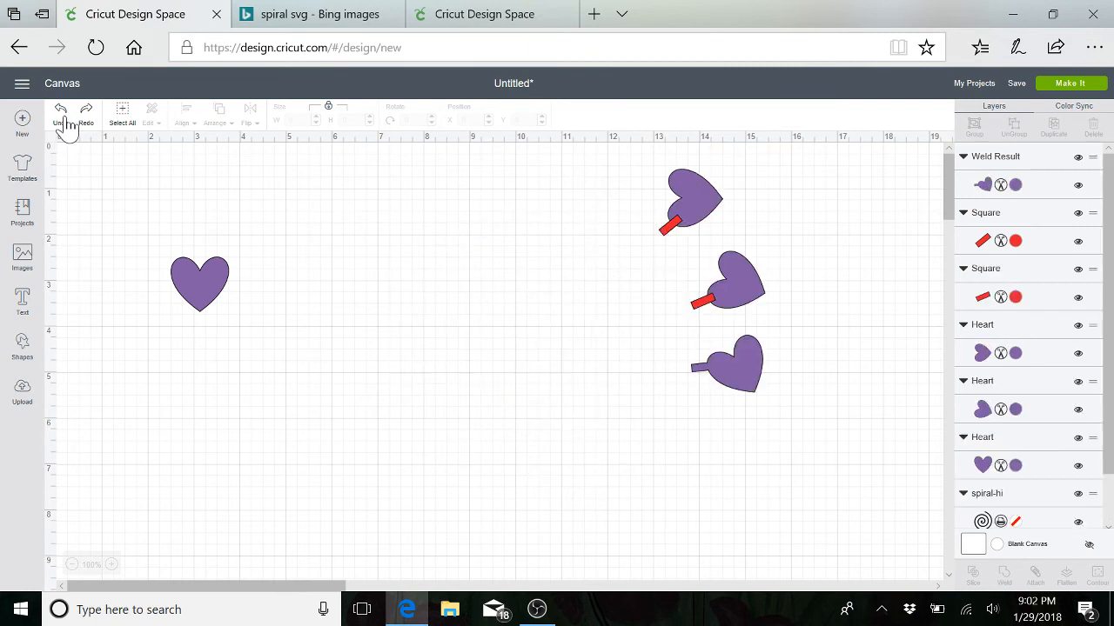
left_click(63, 122)
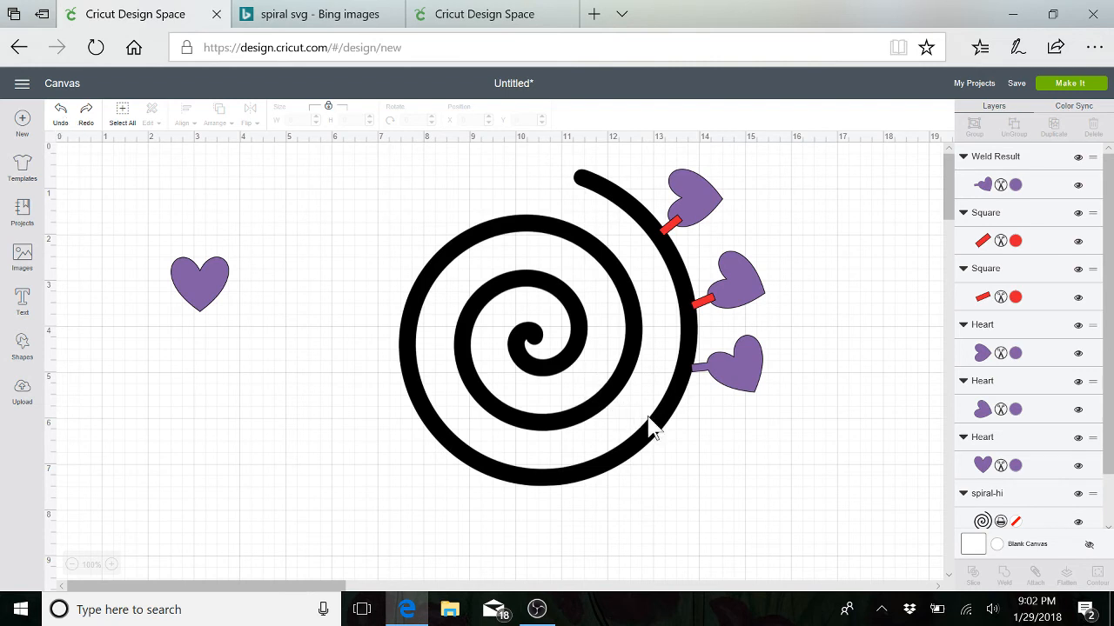
Step: Weld the spiral, its three attached hearts and the bars together in a single operation
left_click_drag(810, 510, 437, 171)
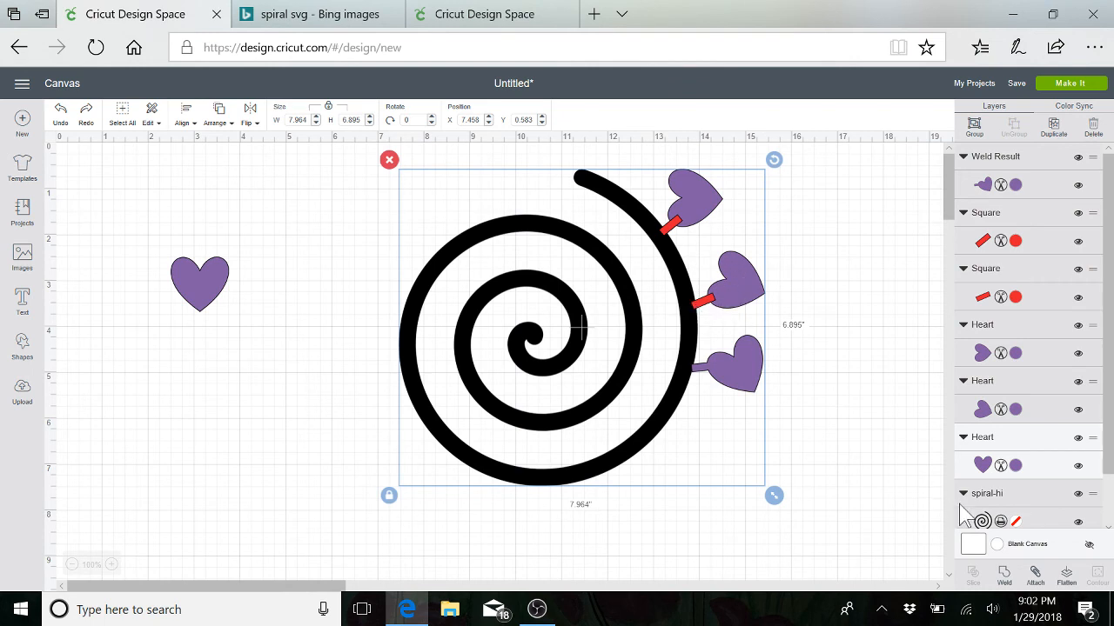
left_click(1006, 576)
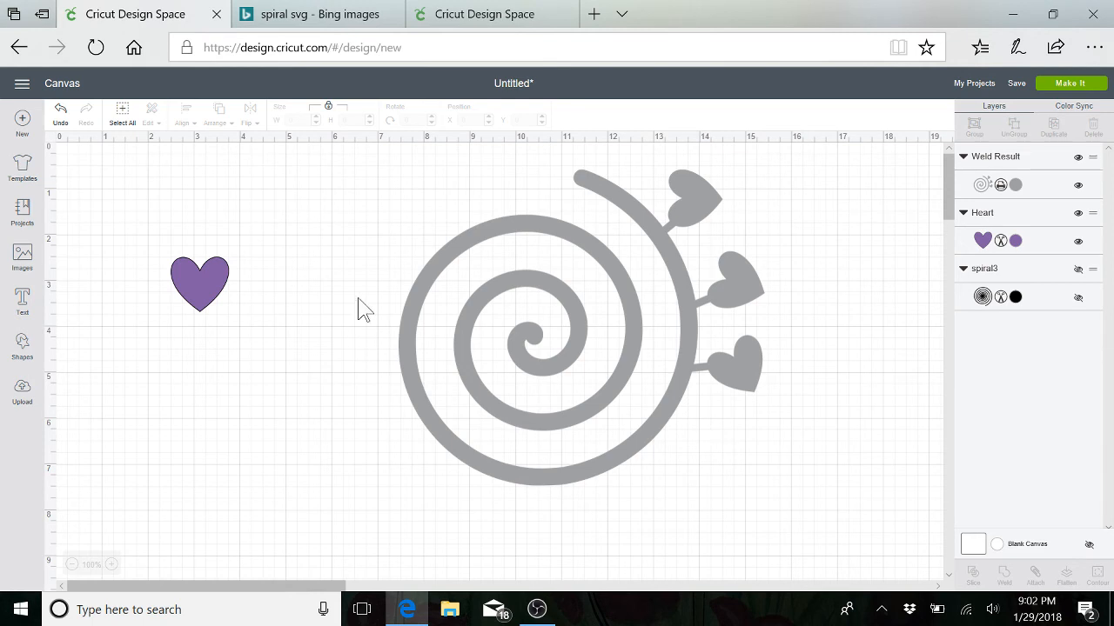
Step: Shrink the loose heart to about 0.66 inches wide, rotate it to about 308 degrees, and place a duplicate inside the spiral's outer gap
left_click_drag(206, 299, 214, 299)
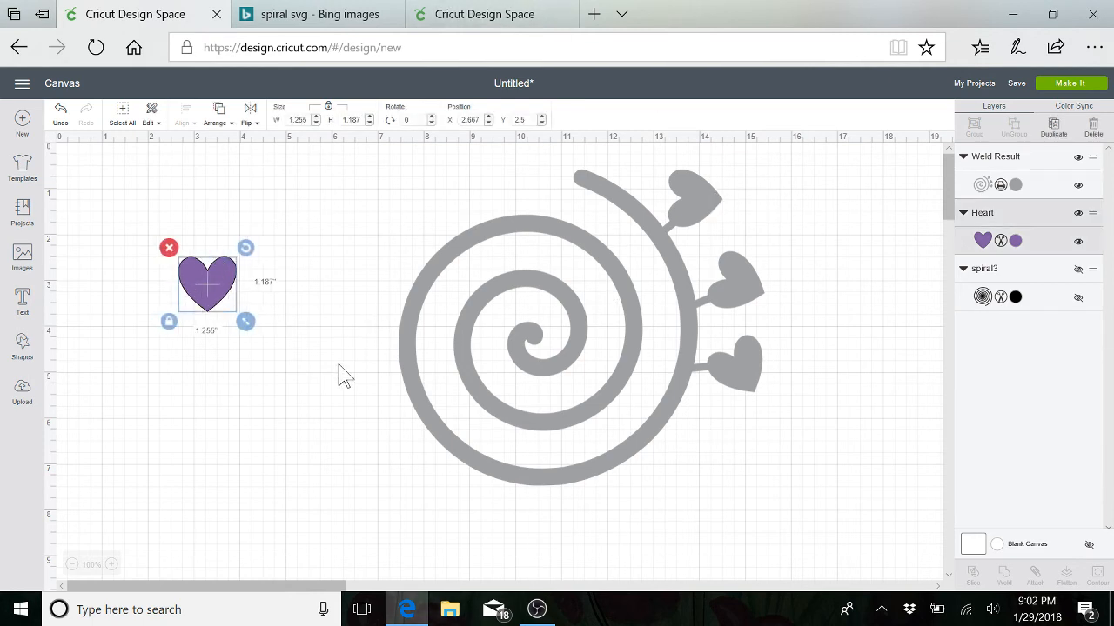
left_click_drag(218, 291, 315, 229)
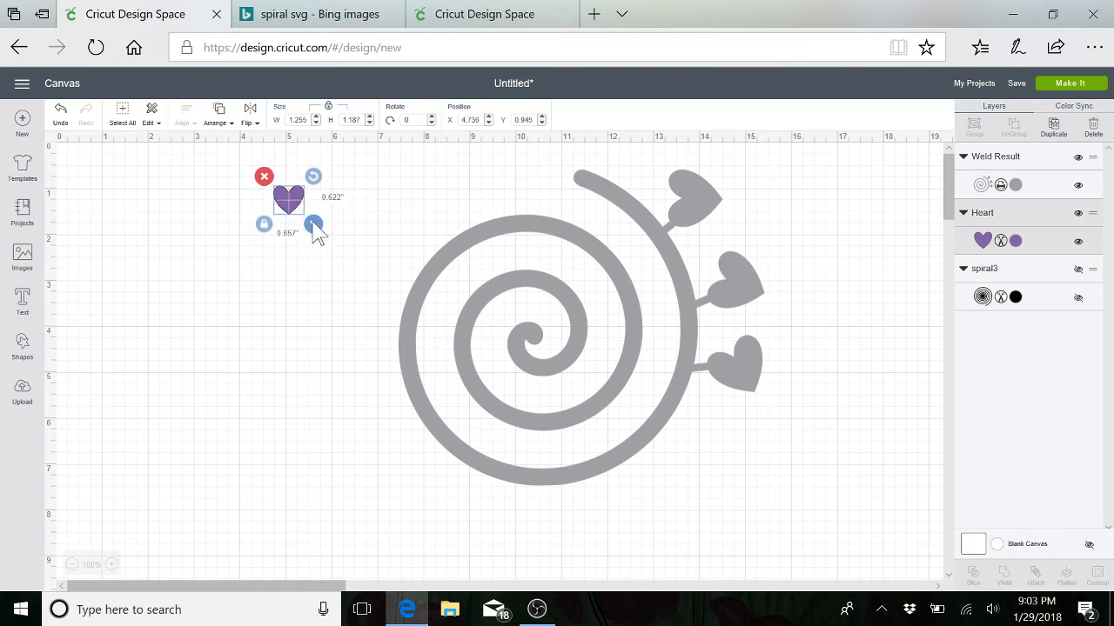
left_click_drag(313, 178, 287, 174)
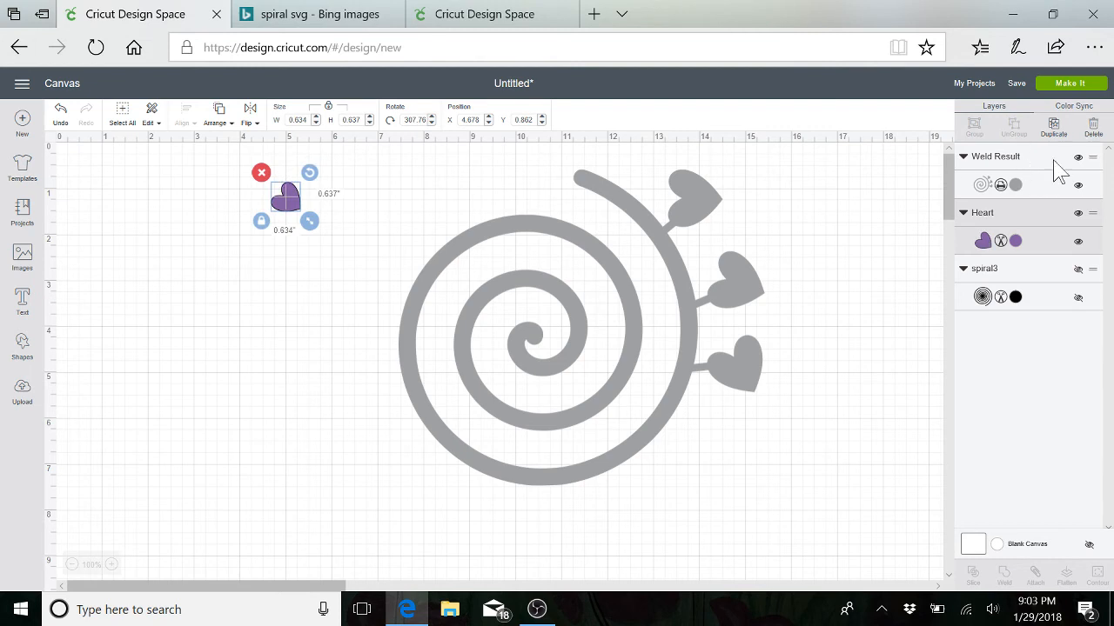
left_click(1055, 128)
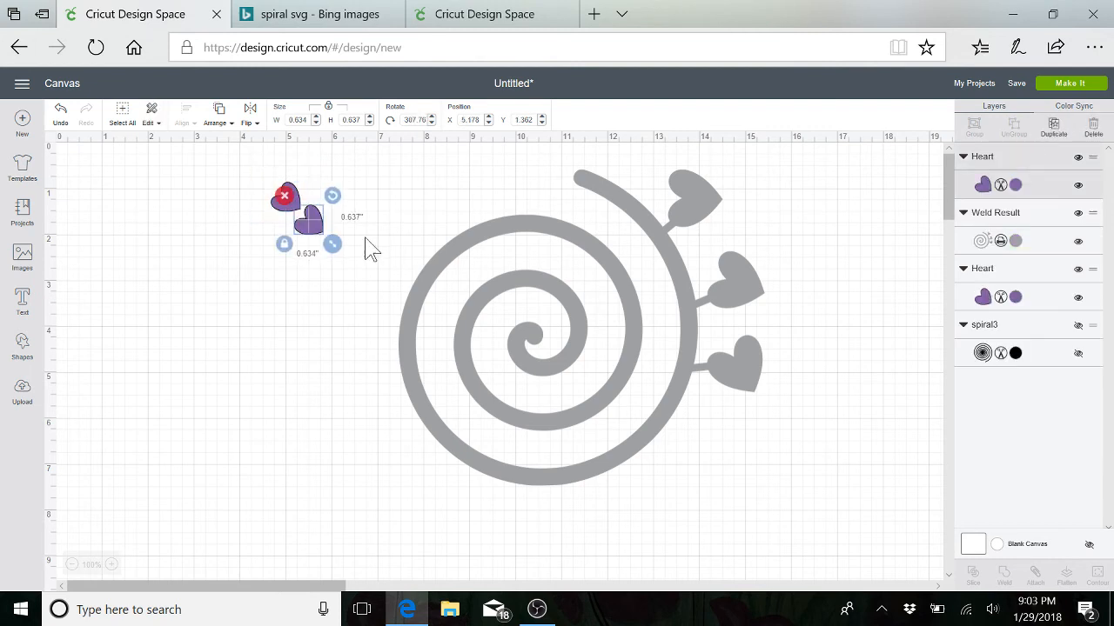
left_click_drag(313, 235, 585, 228)
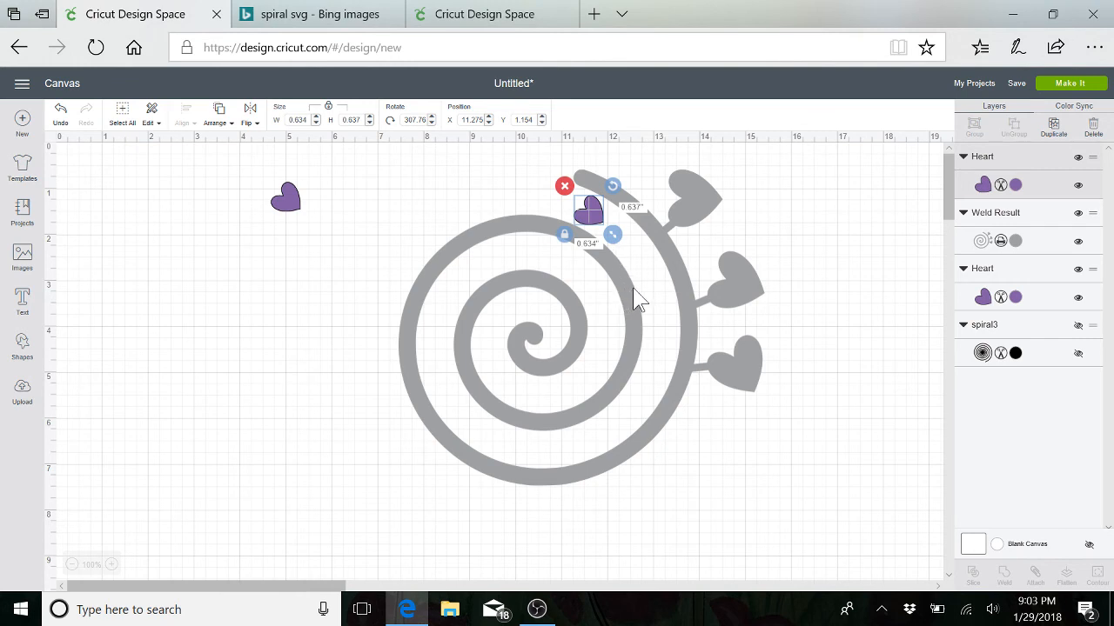
Step: Hide the welded spiral and the duplicated heart, and show spiral3 beside the ruler's 3 to 9 inch range with the other heart
left_click(1078, 187)
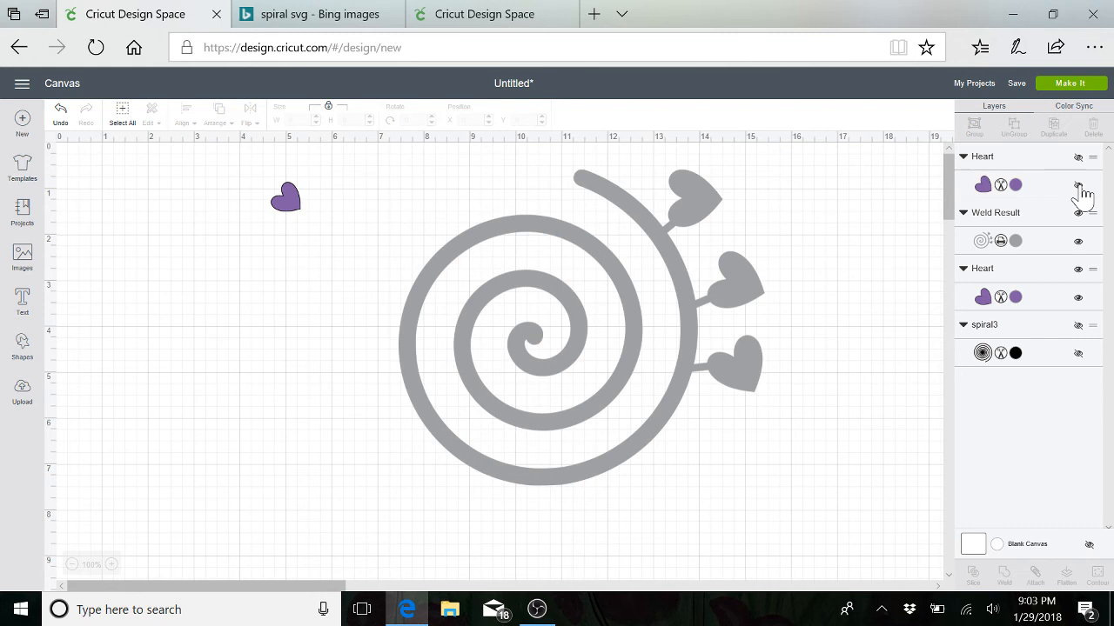
left_click(1079, 242)
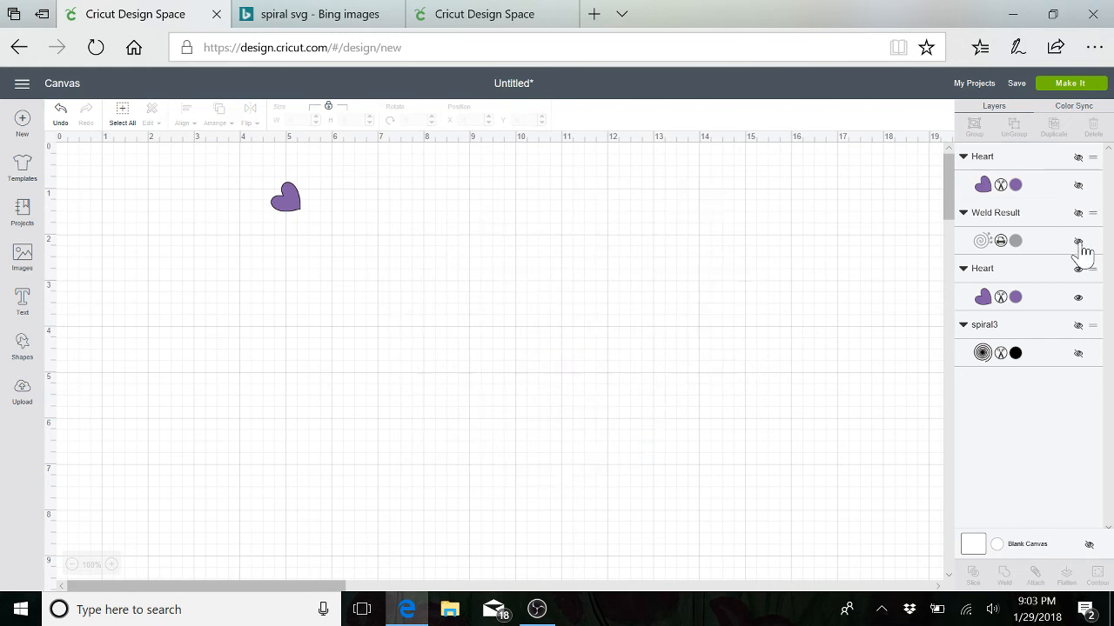
left_click(1078, 297)
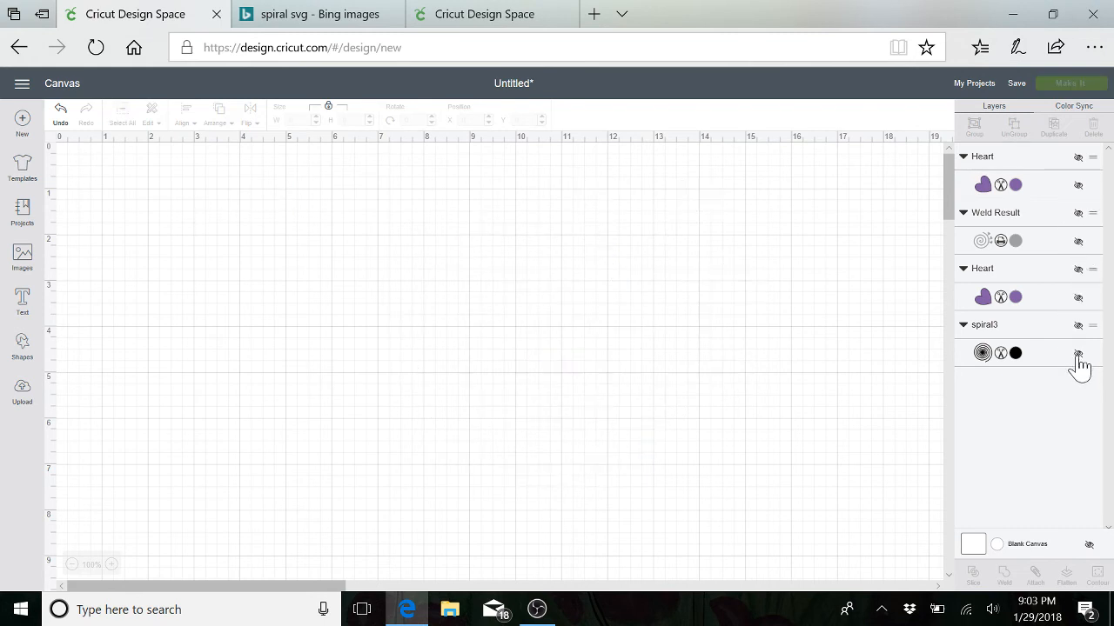
left_click(1078, 354)
left_click_drag(536, 274, 400, 291)
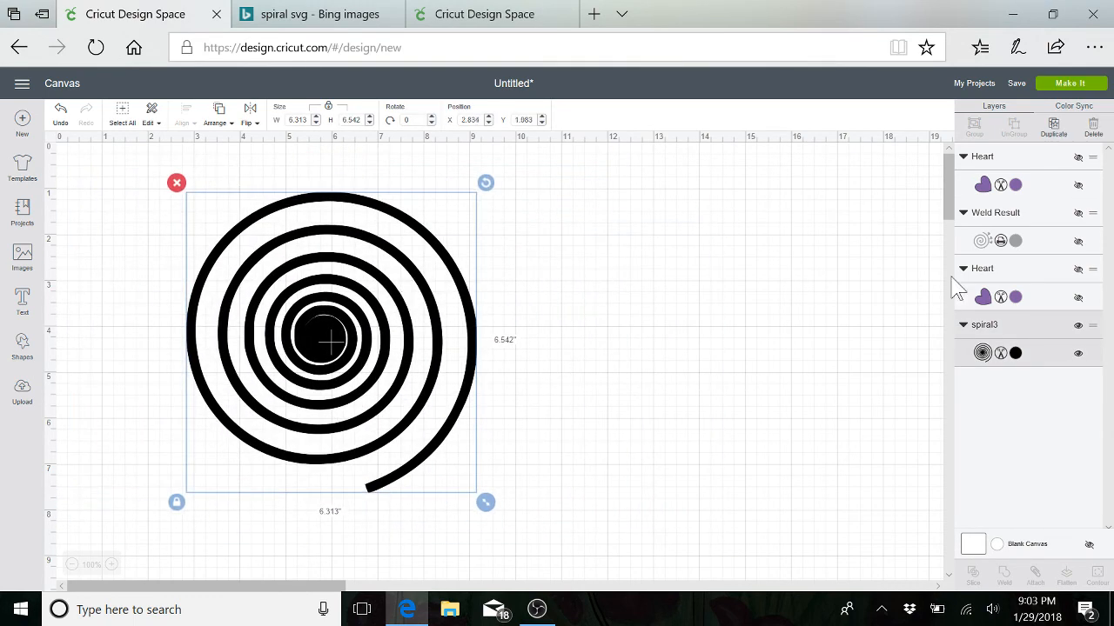
left_click(1078, 297)
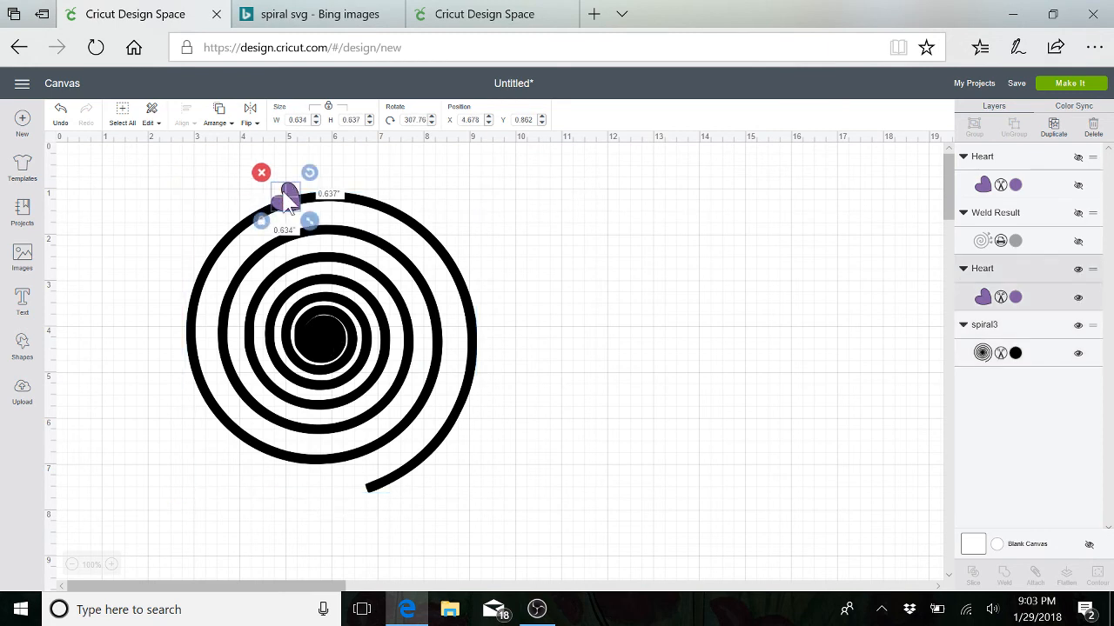
Step: Shrink the visible heart to about 0.41 inches wide and try it between the two outer turns of the spiral
left_click_drag(296, 198, 459, 321)
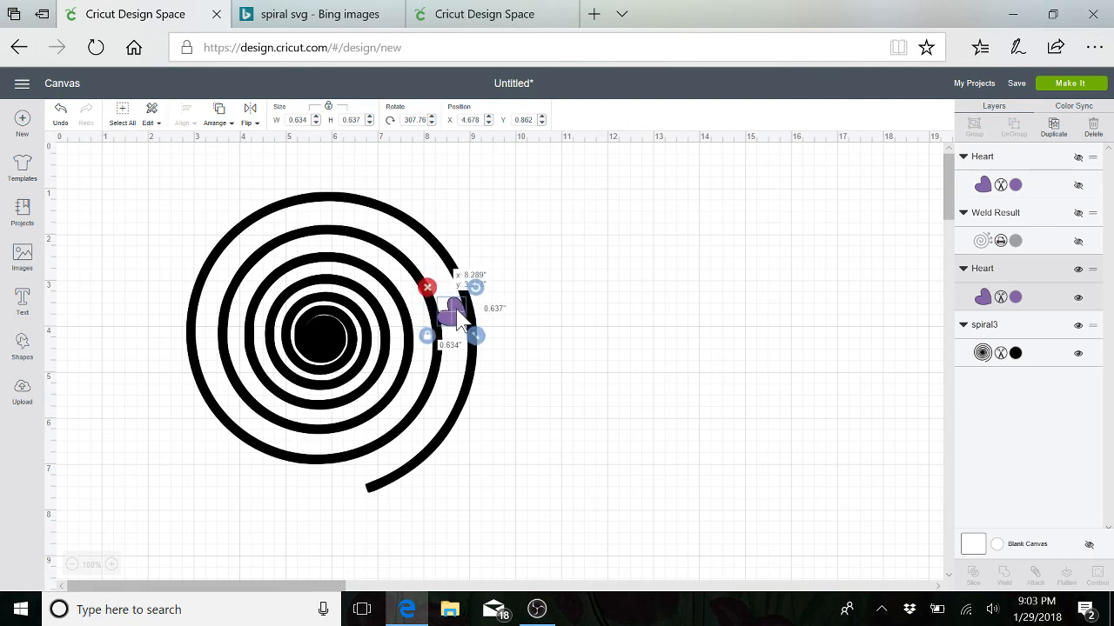
left_click_drag(458, 320, 420, 313)
left_click_drag(454, 307, 540, 282)
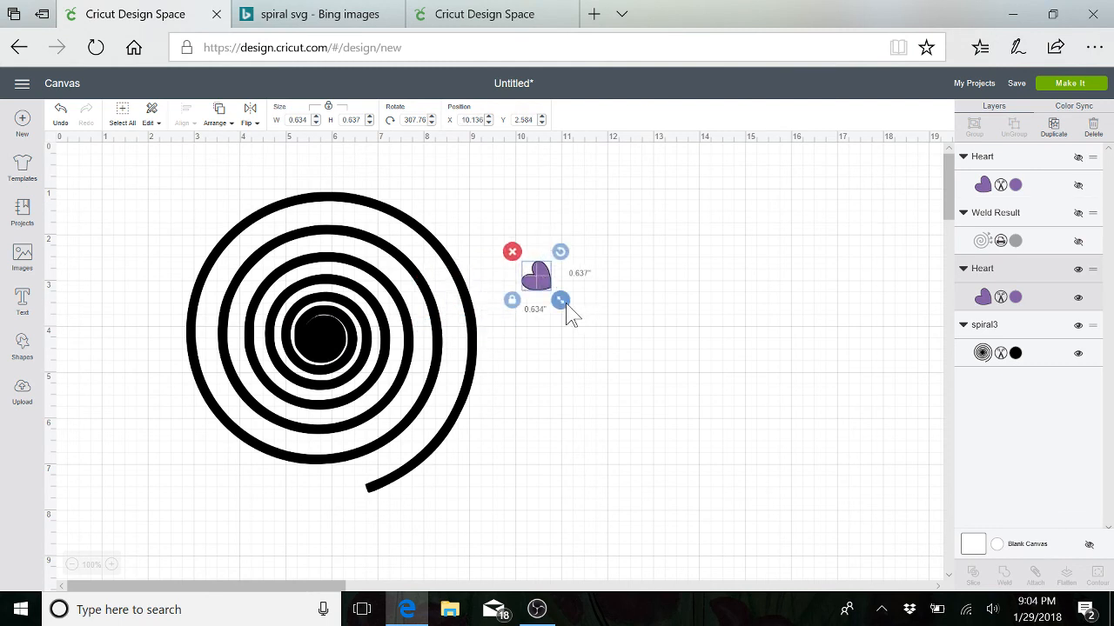
left_click_drag(566, 307, 553, 294)
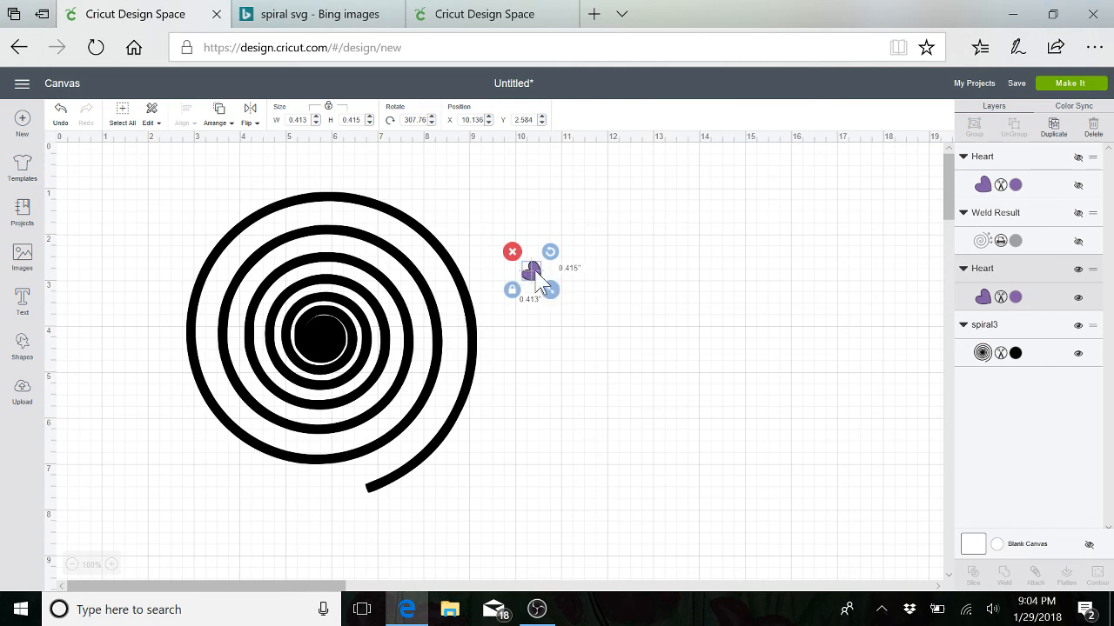
left_click_drag(536, 271, 444, 292)
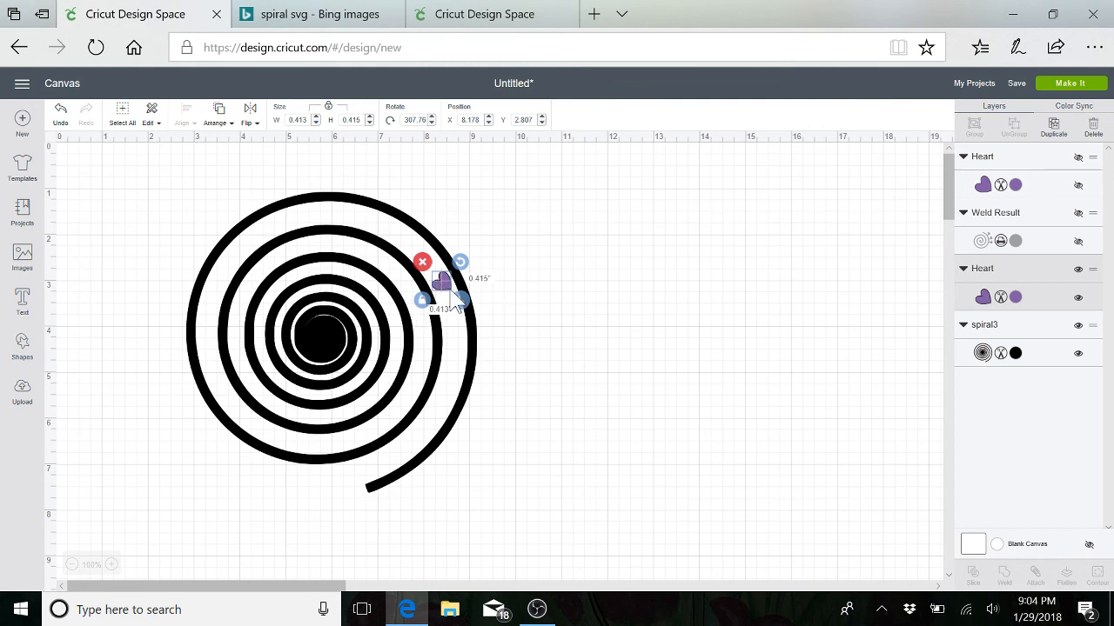
Step: Enlarge the heart outside the spiral to about 1.73 inches wide and add two progressively smaller duplicates, about 1.59 and 1.34 inches wide
left_click_drag(453, 275, 539, 287)
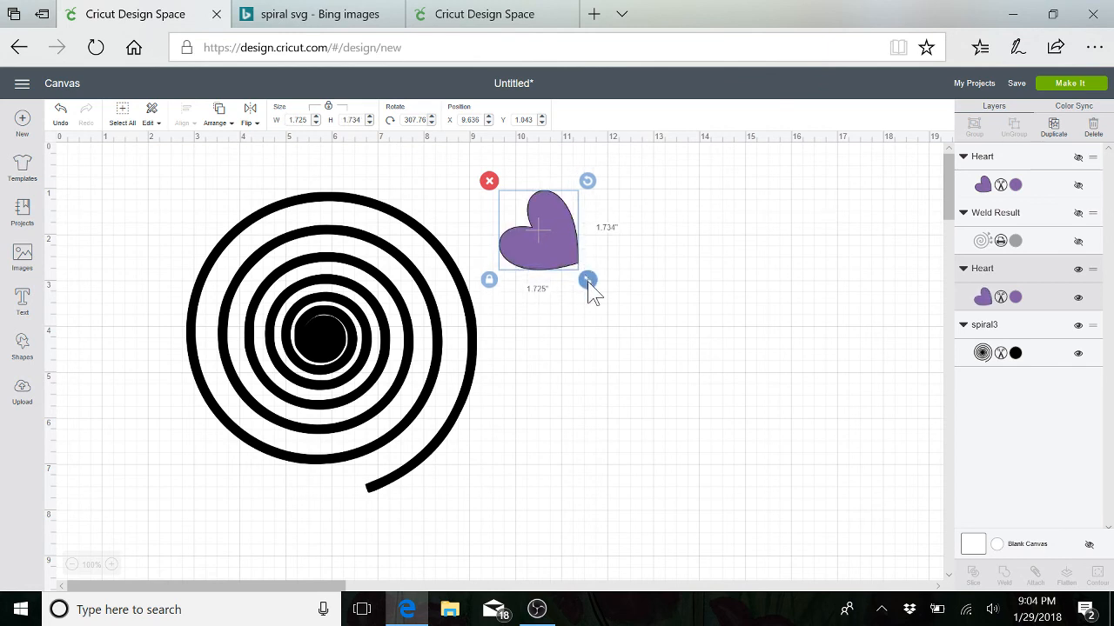
left_click(1058, 137)
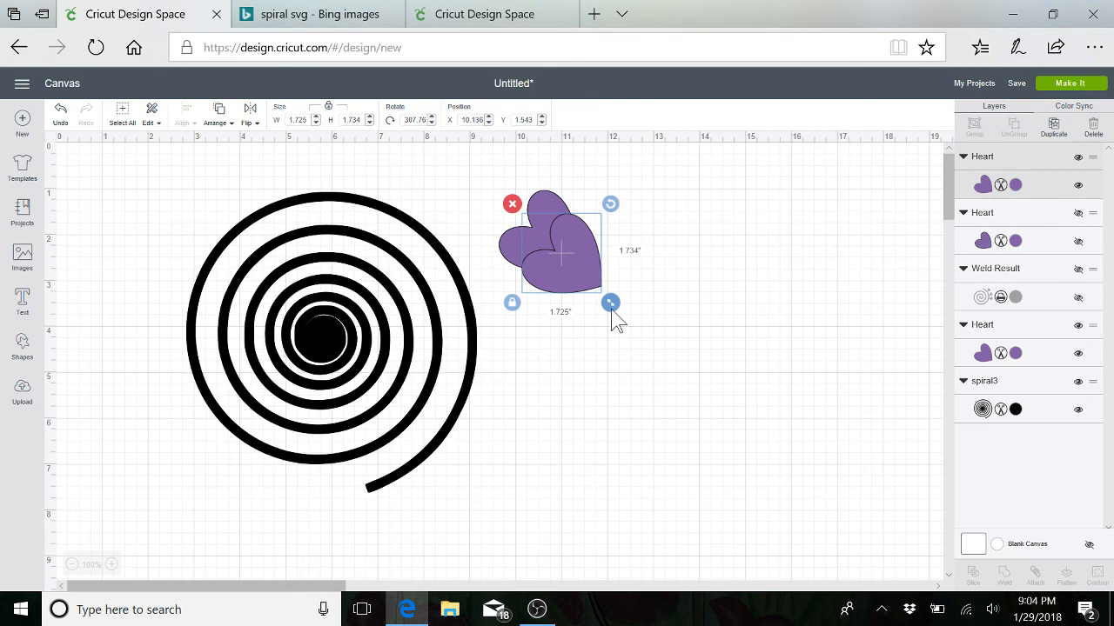
mouse_move(612, 304)
left_mouse_down()
mouse_move(602, 294)
mouse_move(620, 314)
left_mouse_up()
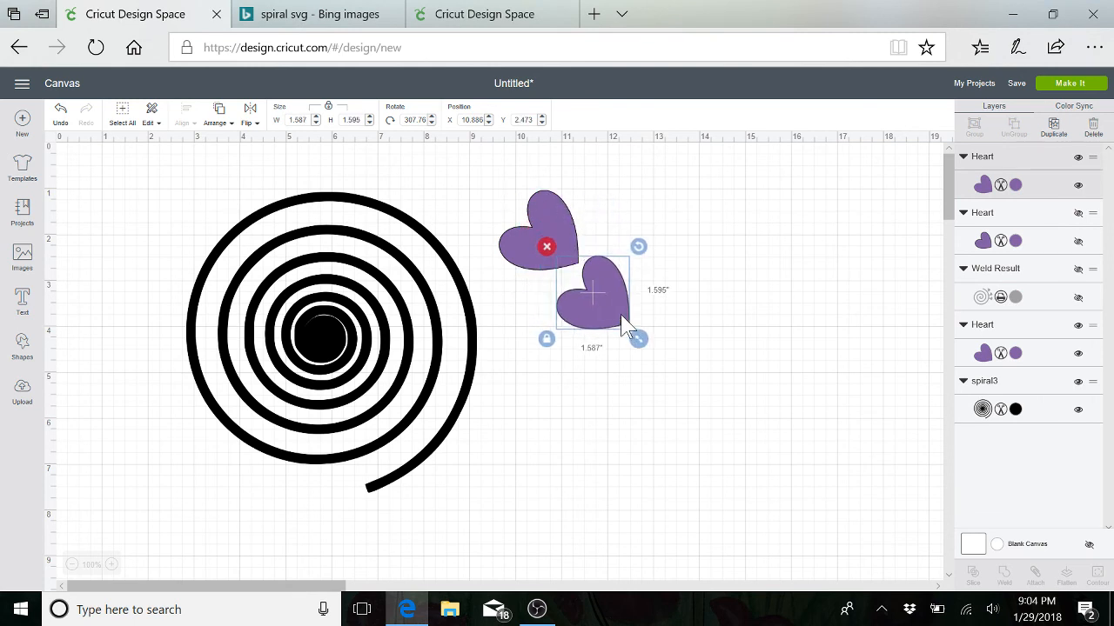
left_click(1053, 126)
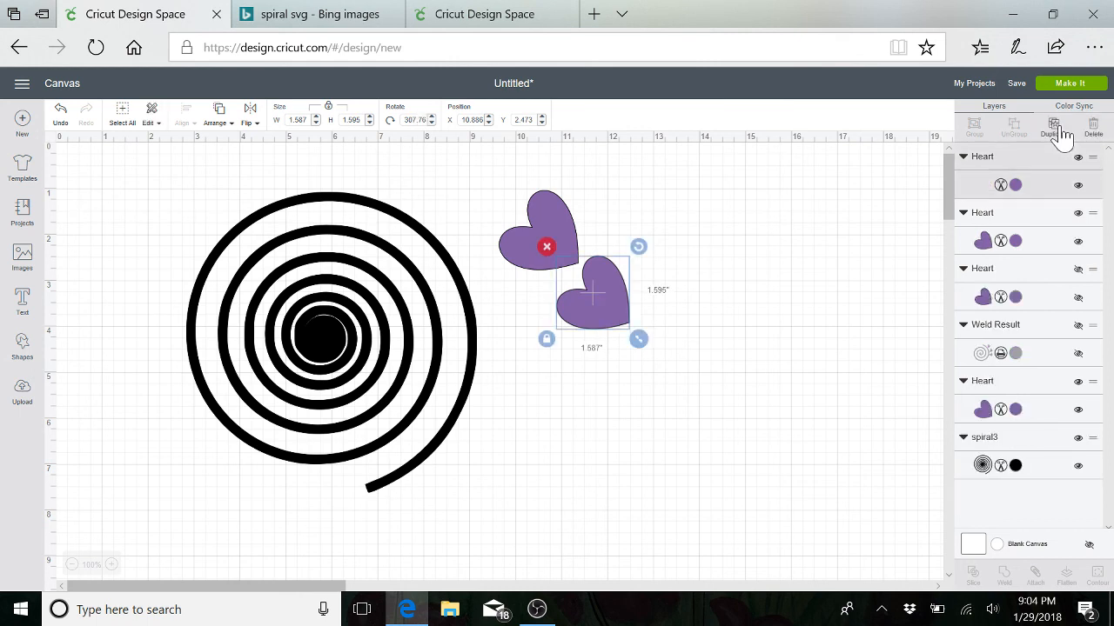
mouse_move(662, 363)
left_mouse_down()
mouse_move(706, 405)
mouse_move(648, 351)
mouse_move(656, 355)
left_mouse_up()
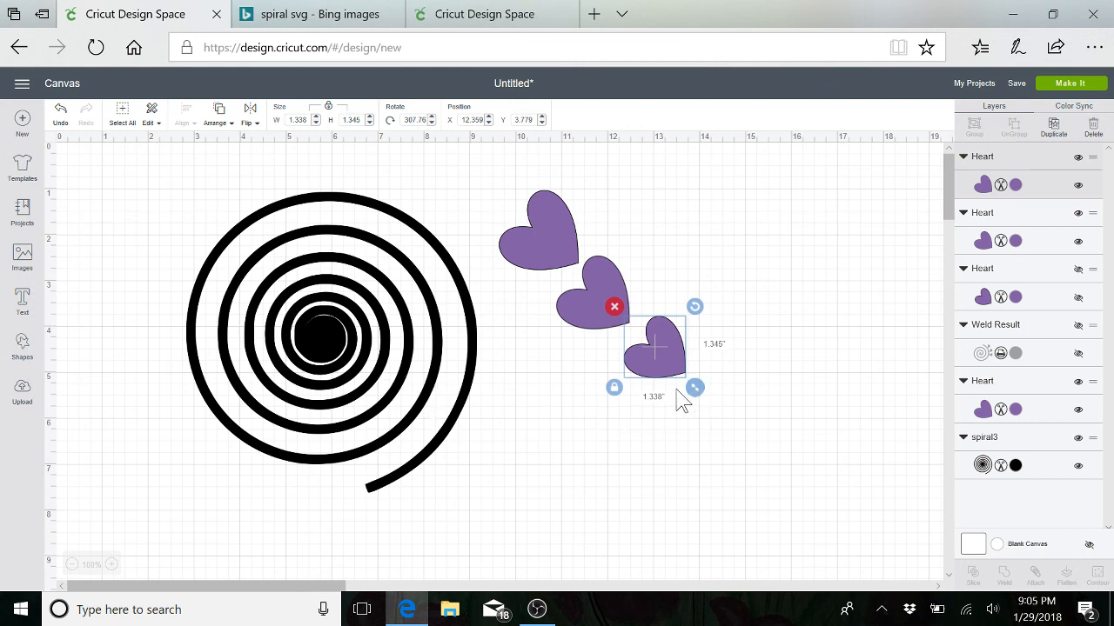
Step: Shrink the last heart to about 0.66 inches wide, center it on the spiral's solid middle, and slice it out of the spiral
left_click_drag(697, 388, 660, 365)
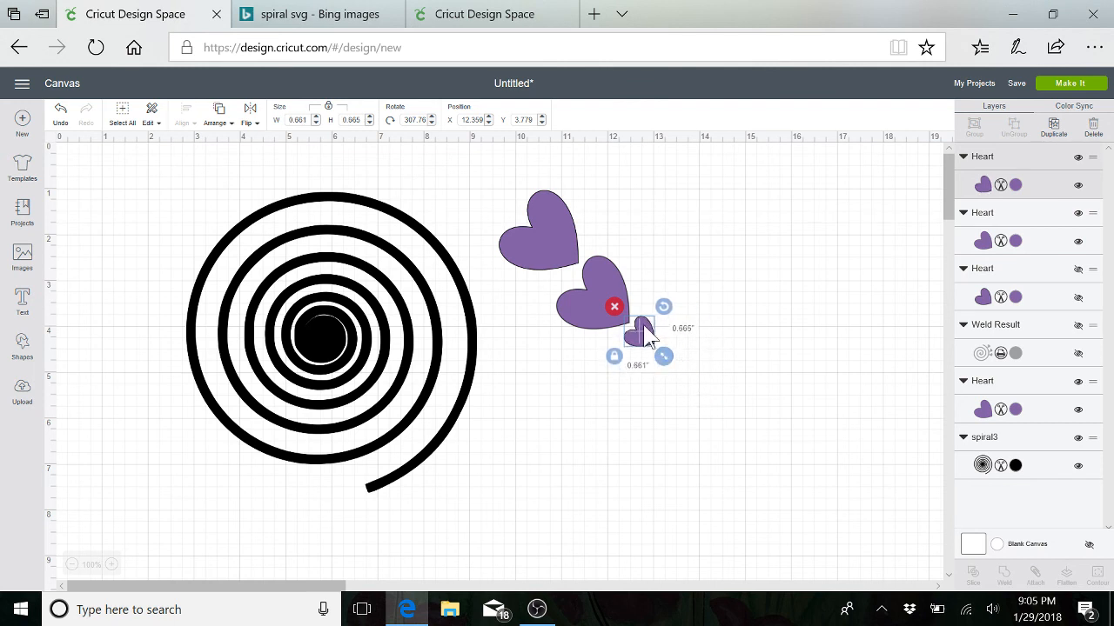
left_click_drag(643, 324, 324, 333)
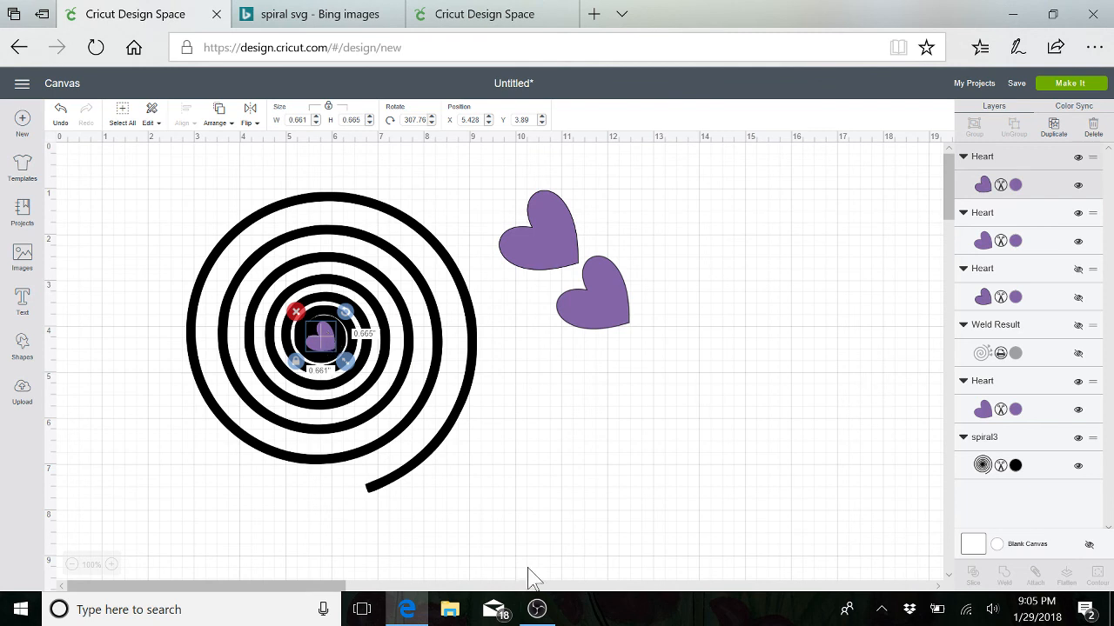
left_click_drag(496, 368, 102, 315)
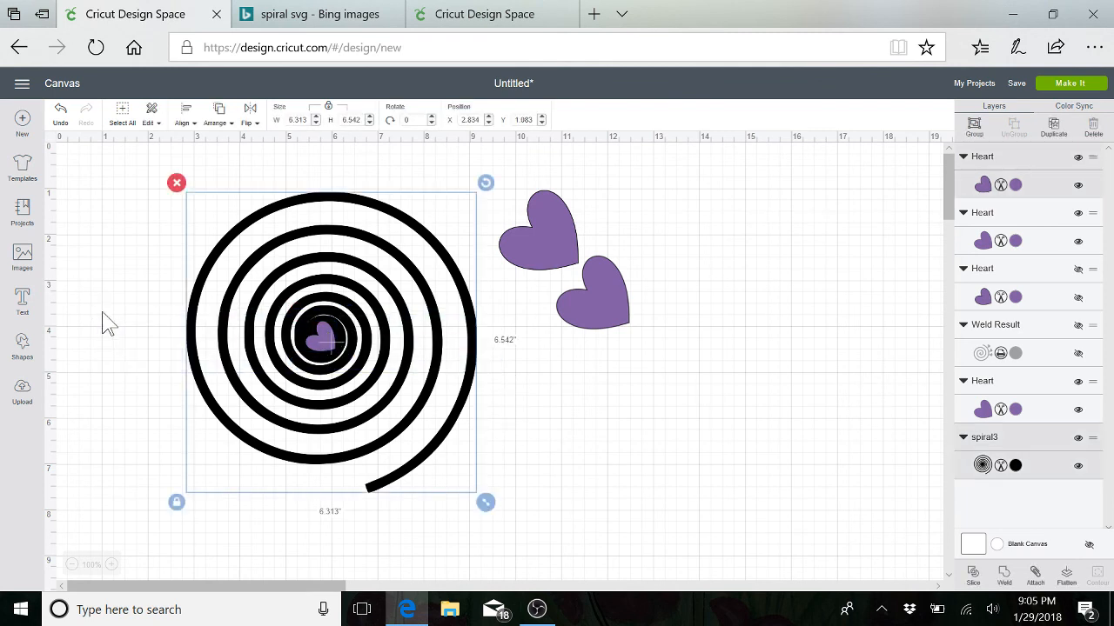
left_click(975, 577)
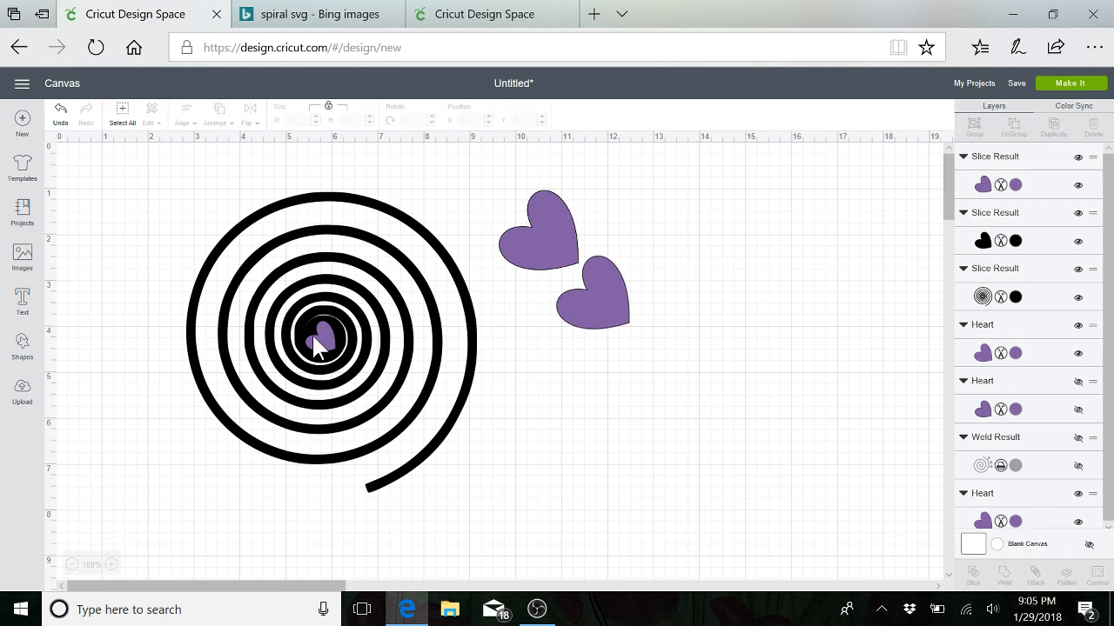
Step: Move the purple heart and the black heart cutout from the spiral's center to the empty canvas below the large hearts
left_click_drag(321, 336, 735, 372)
left_click_drag(321, 336, 762, 442)
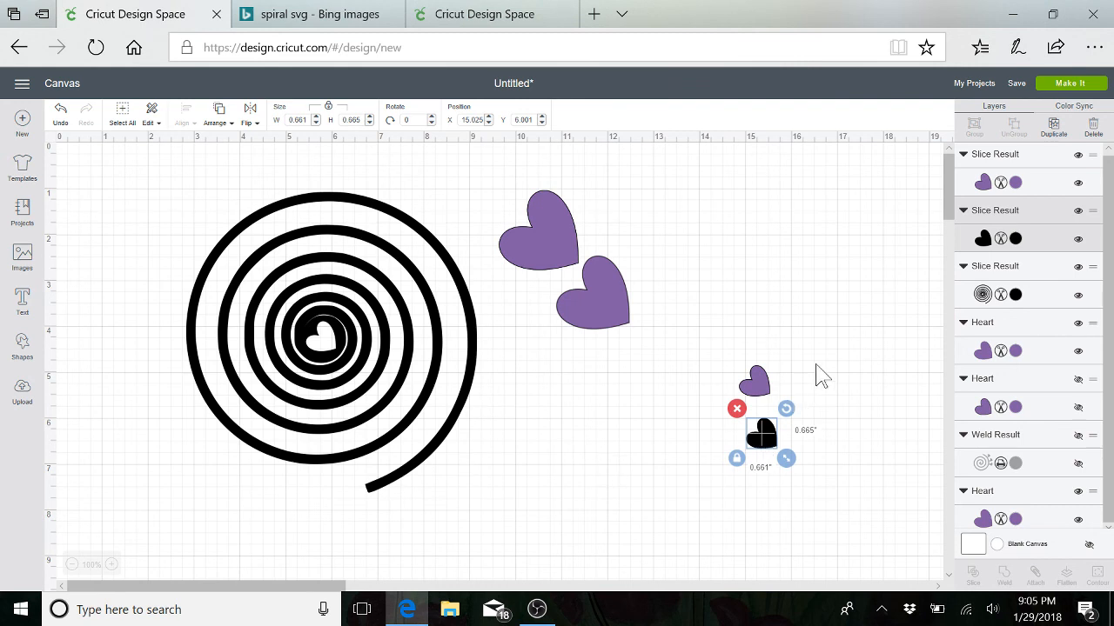
left_click(763, 395)
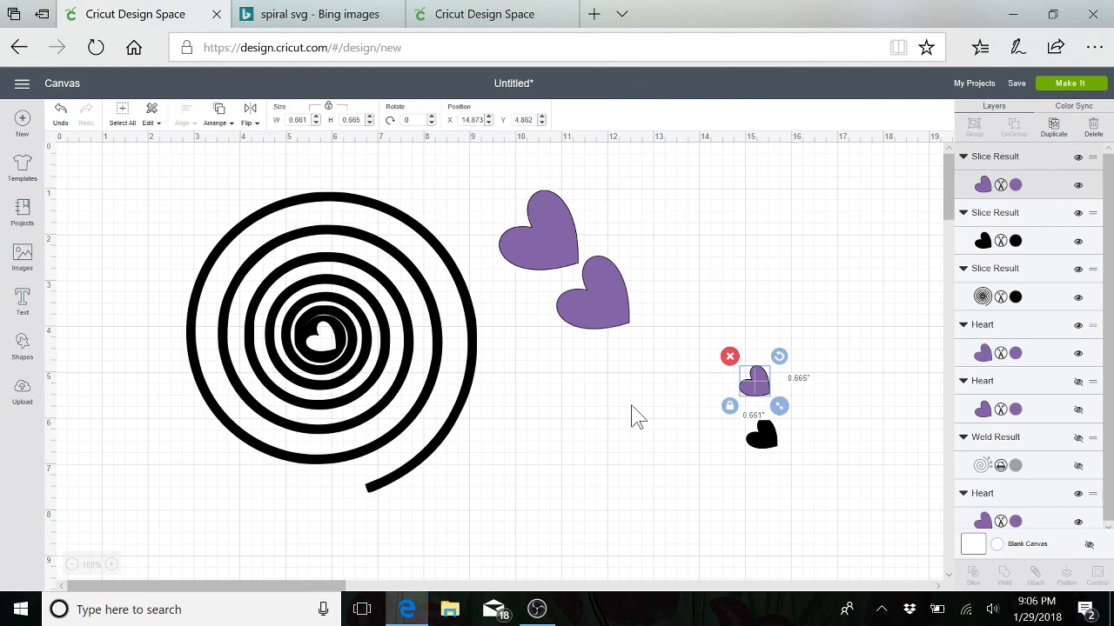
scroll(632, 407, "down", 2)
scroll(633, 407, "up", 2)
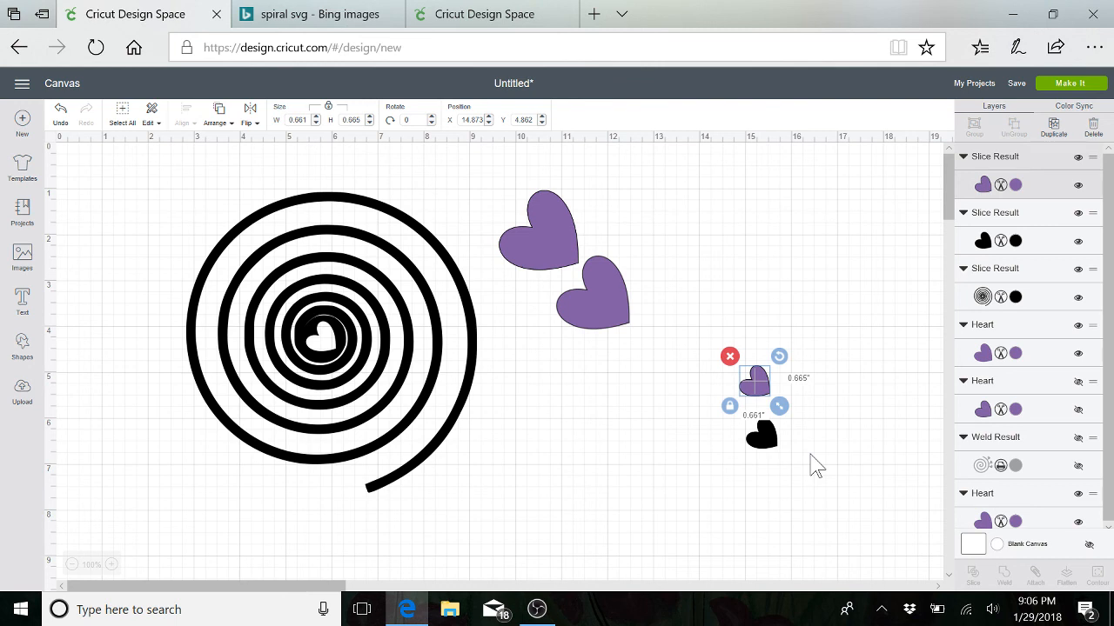
left_click(882, 611)
left_click(883, 611)
left_click(883, 611)
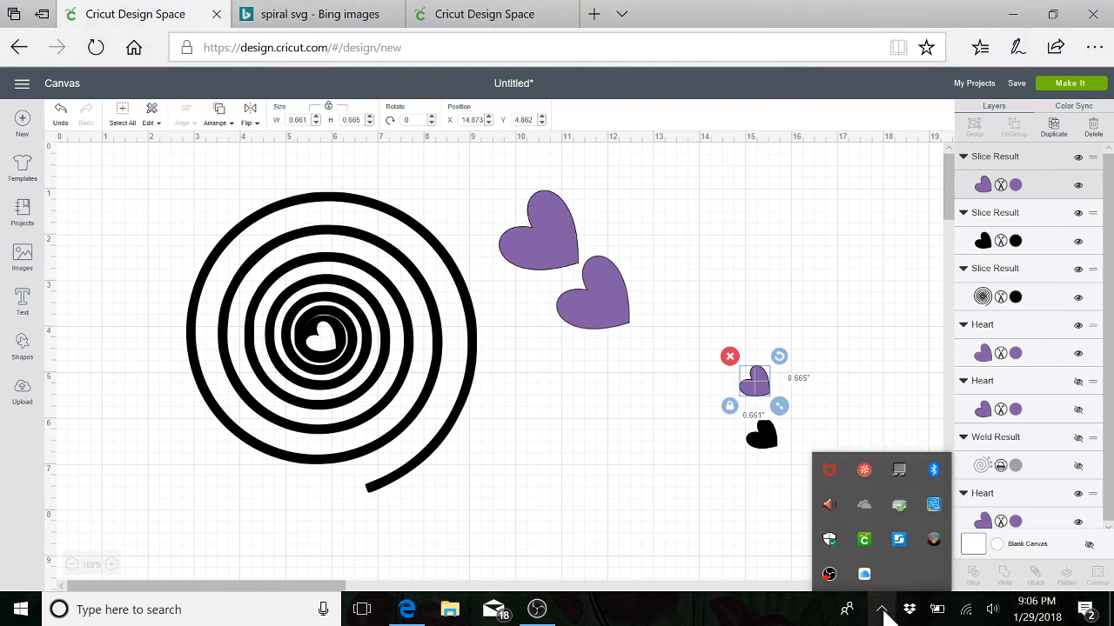
right_click(831, 574)
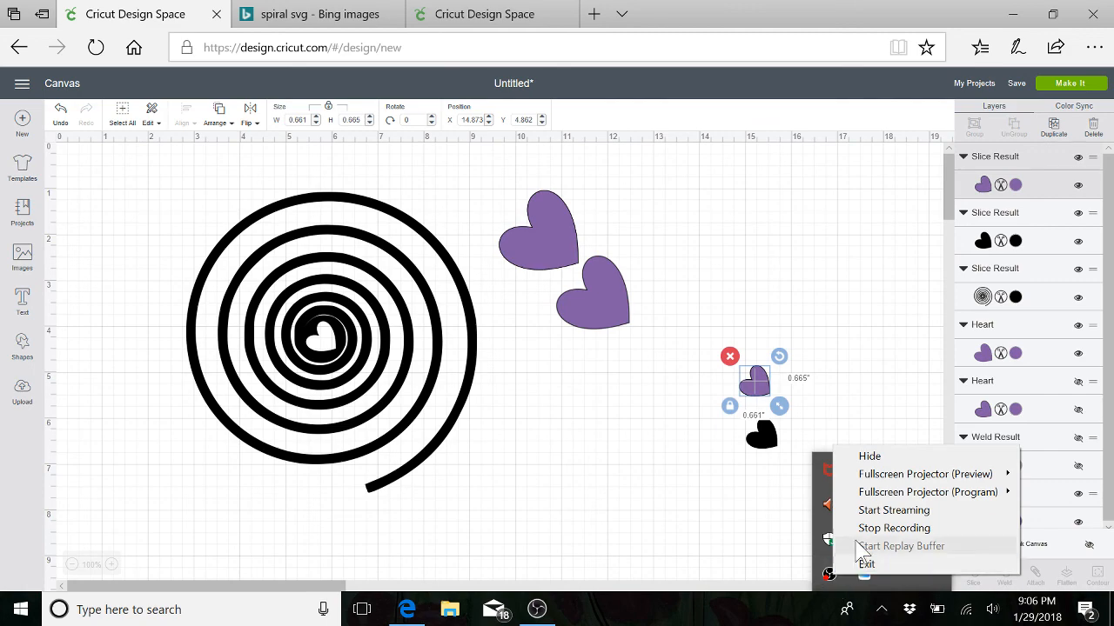